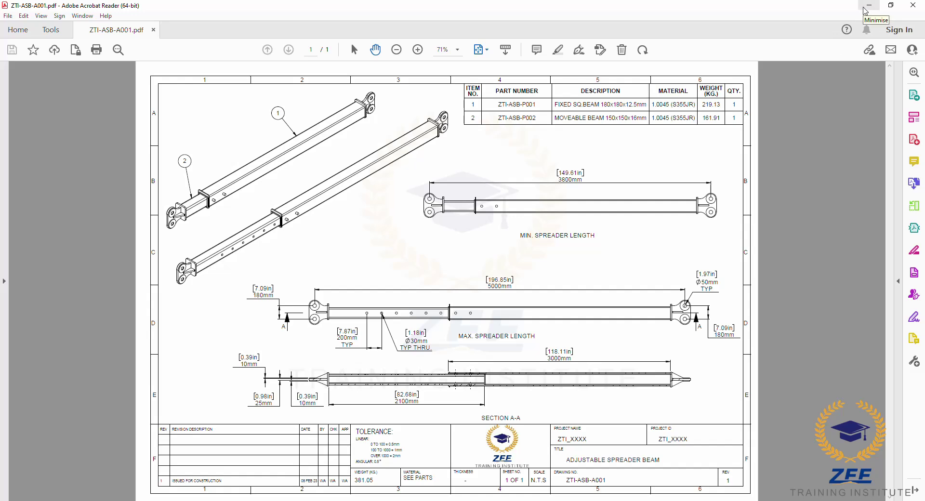
Minimise the ZTI-ASB-A001.pdf spreader beam drawing in Acrobat Reader
click(866, 5)
Bring the ZTI-ASB-A001 assembly forward, fit it, and orbit and zoom to inspect the bottom beam pins
click(504, 378)
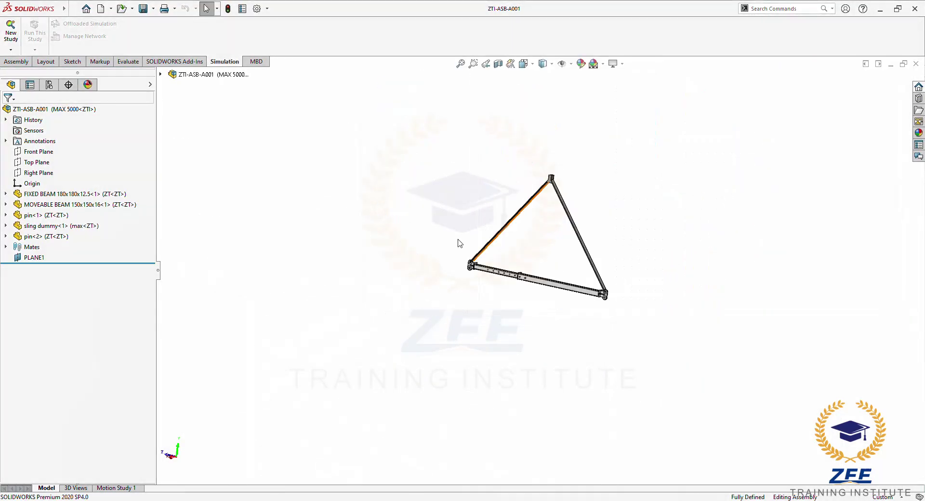
key(f)
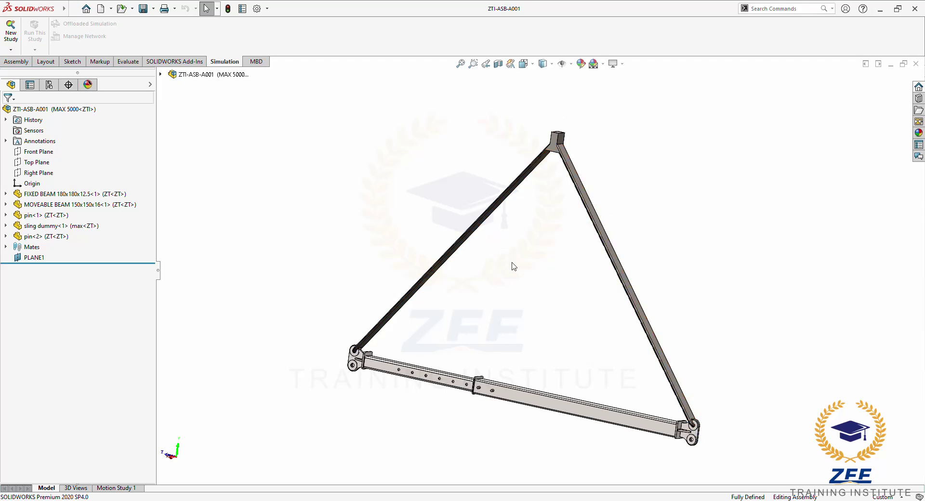
middle_drag(513, 266, 534, 349)
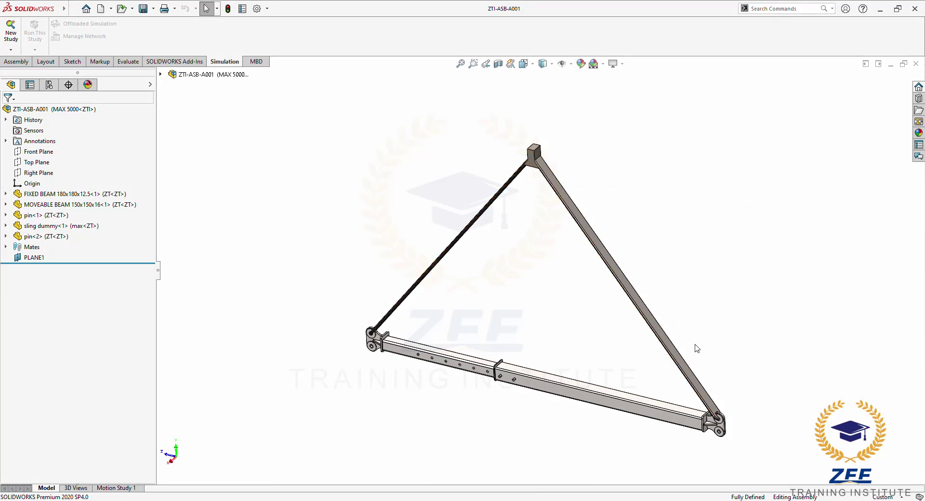
scroll(520, 385, down, 3)
scroll(580, 279, down, 3)
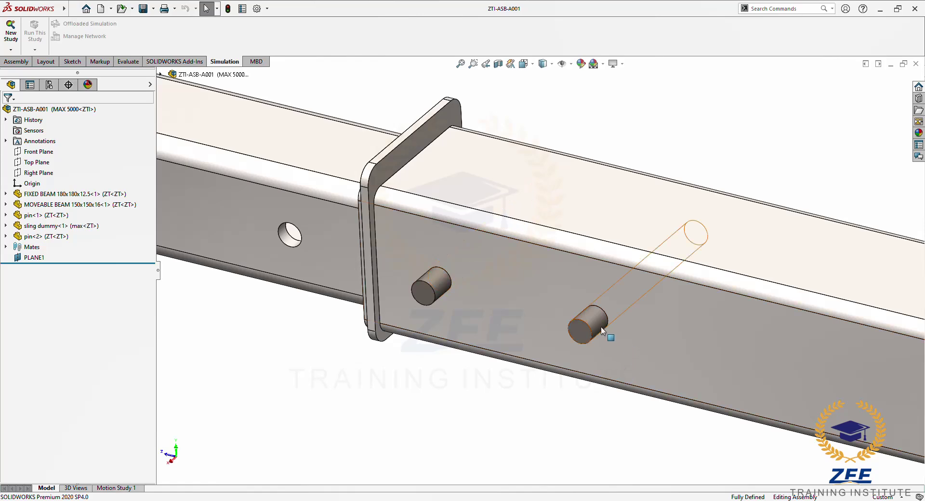
scroll(627, 285, up, 3)
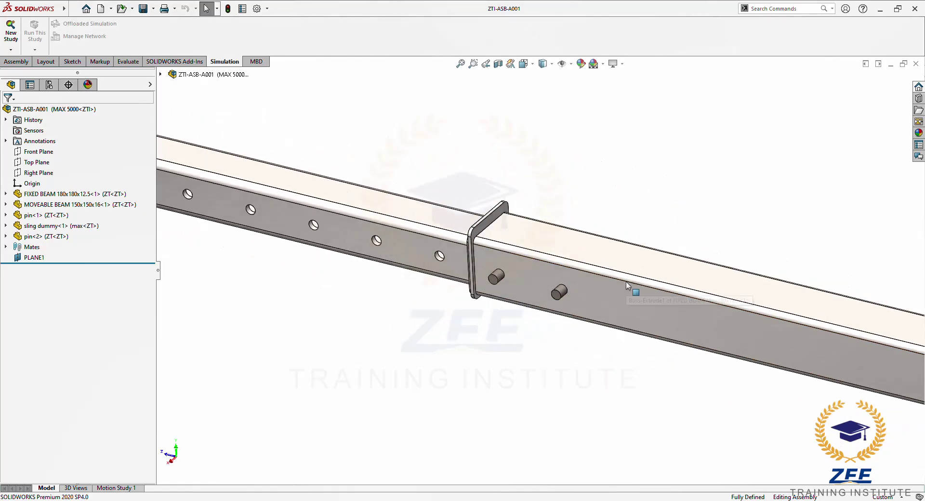
scroll(627, 285, up, 8)
scroll(585, 251, down, 5)
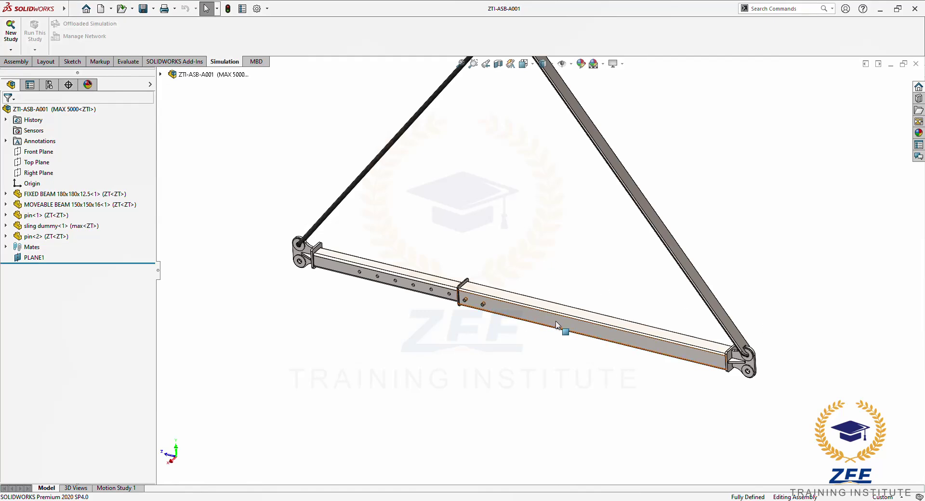
middle_drag(456, 332, 413, 275)
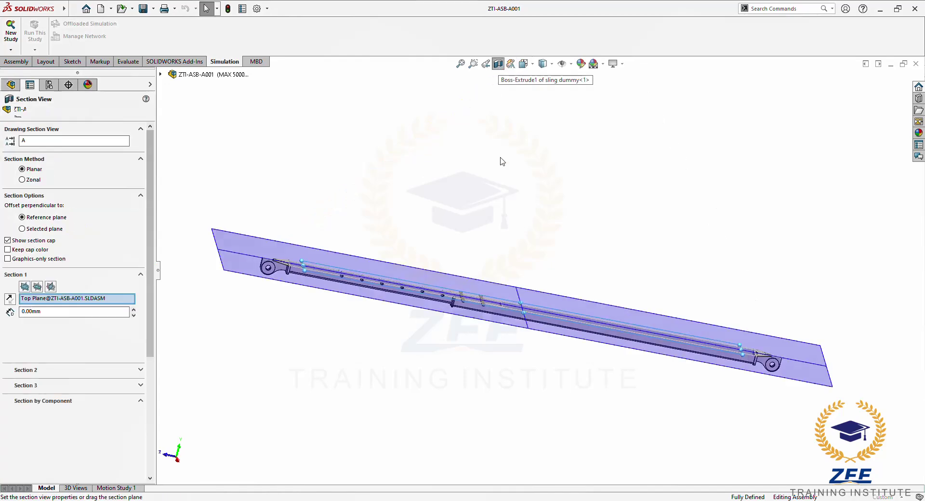
click(498, 64)
middle_drag(498, 192, 607, 265)
scroll(626, 280, down, 8)
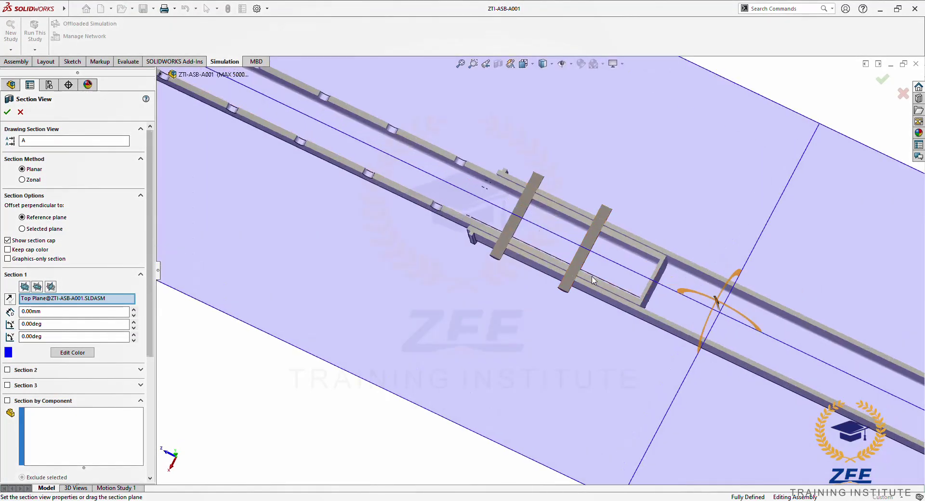
scroll(626, 280, up, 6)
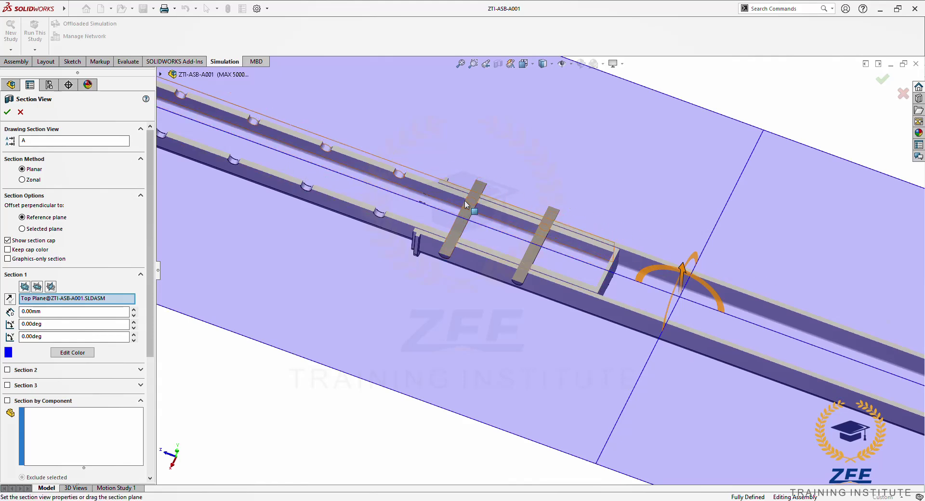
click(20, 111)
scroll(405, 284, up, 5)
middle_drag(474, 275, 495, 206)
scroll(529, 222, down, 3)
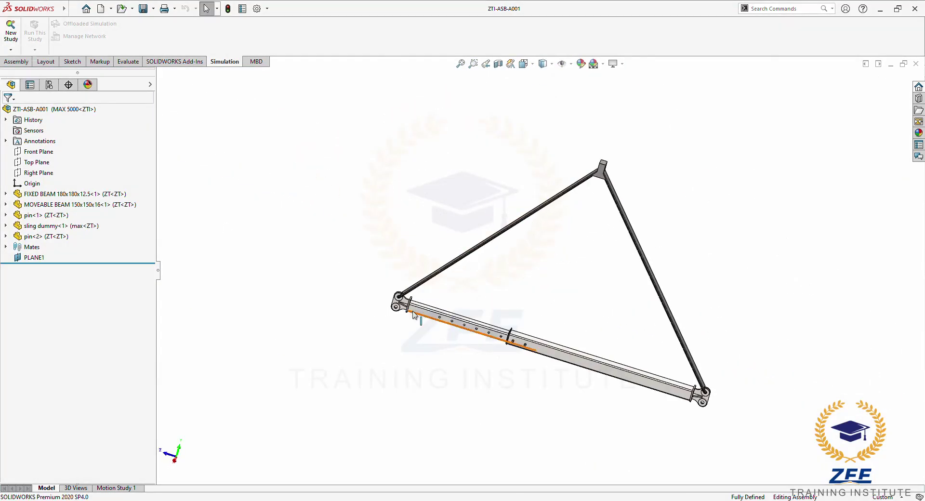
Create a new Static simulation study, renaming it from Static 1 to 5m
middle_drag(363, 254, 386, 272)
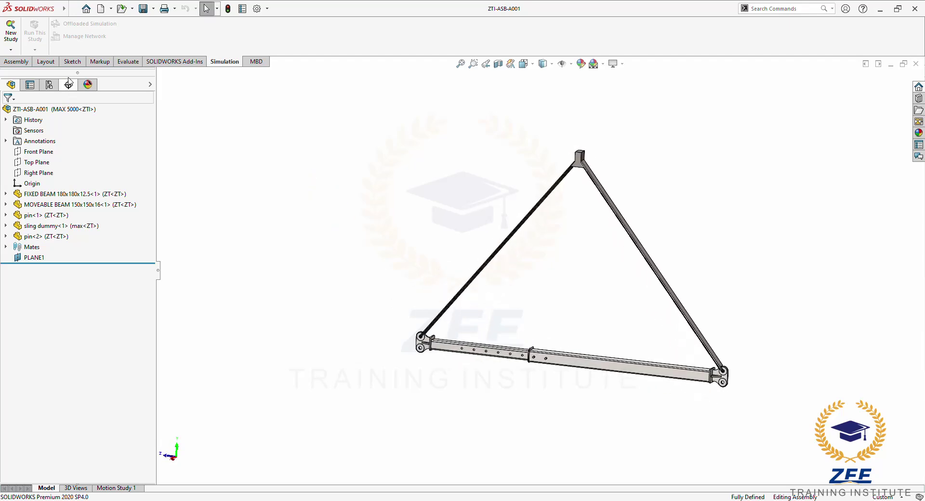
click(11, 35)
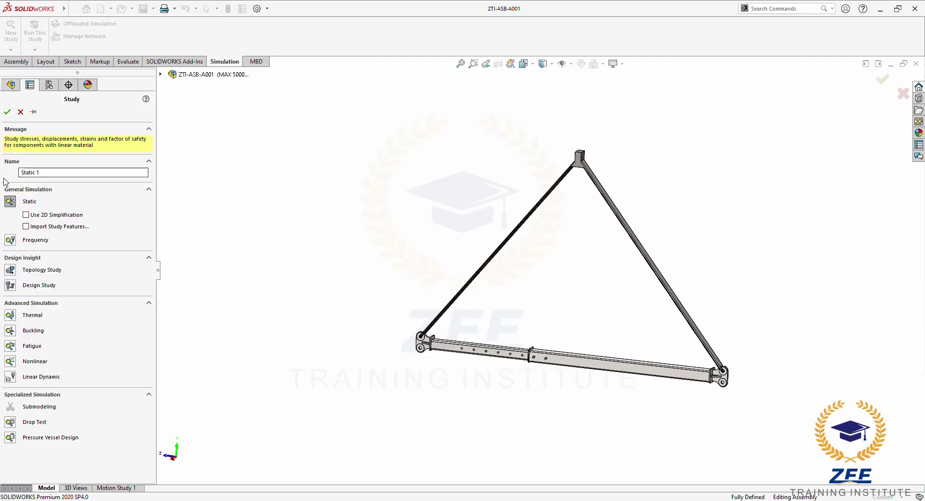
drag(44, 174, 7, 174)
click(8, 112)
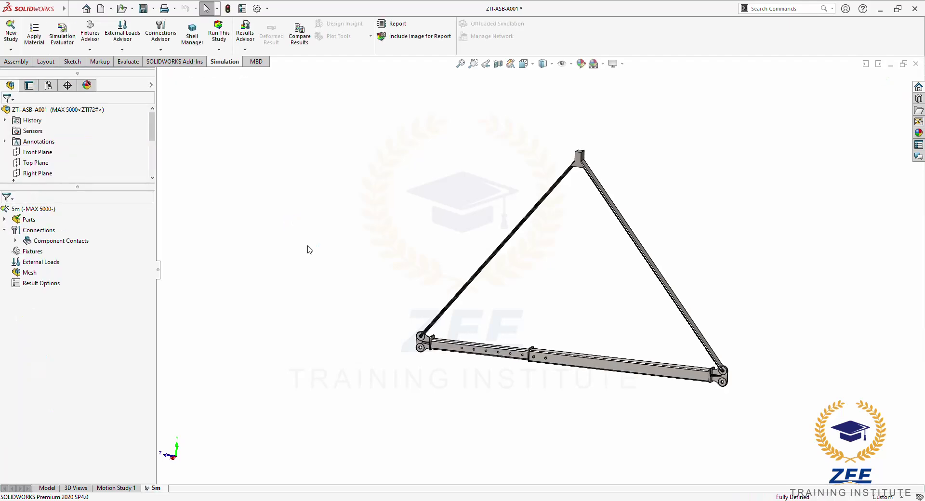
Delete the default Component Contacts and start a new Contact Set under Connections
right_click(44, 241)
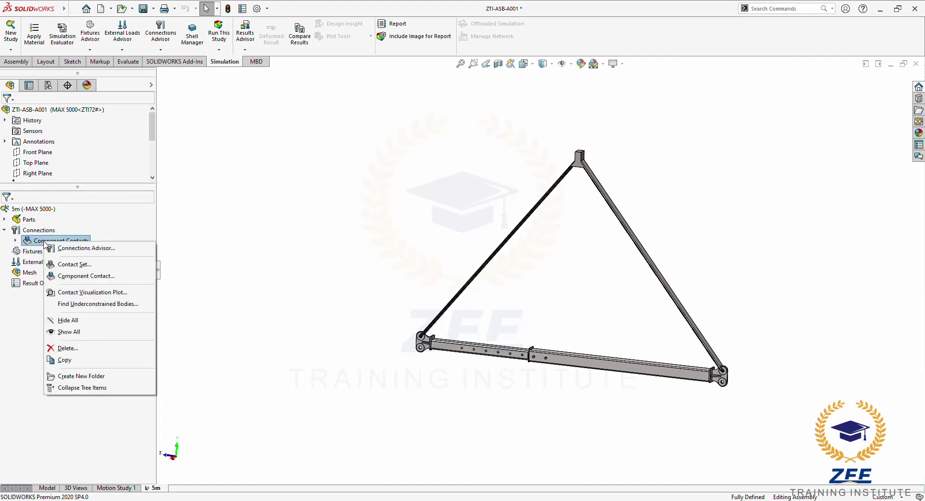
click(81, 348)
click(482, 275)
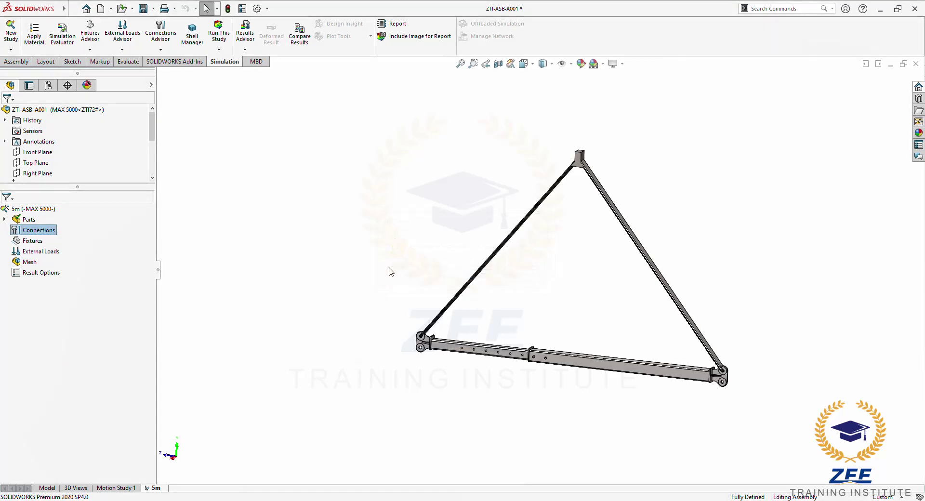
right_click(31, 235)
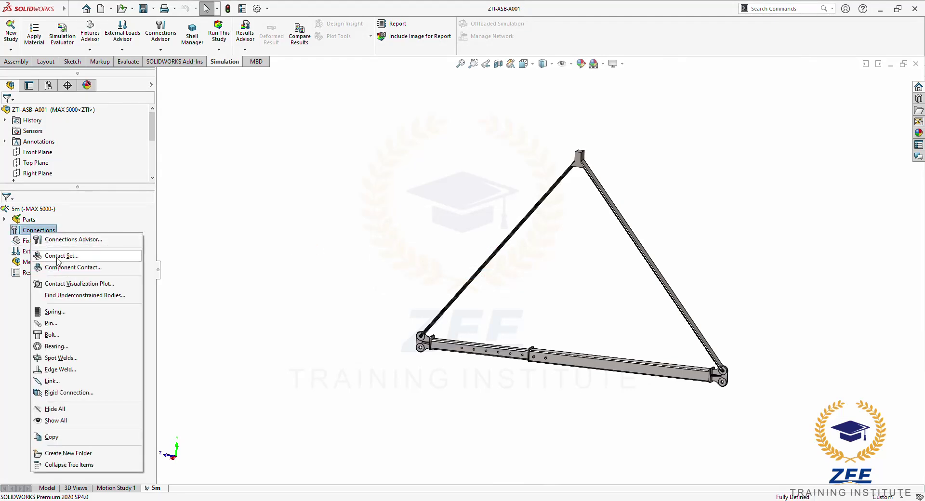
click(190, 237)
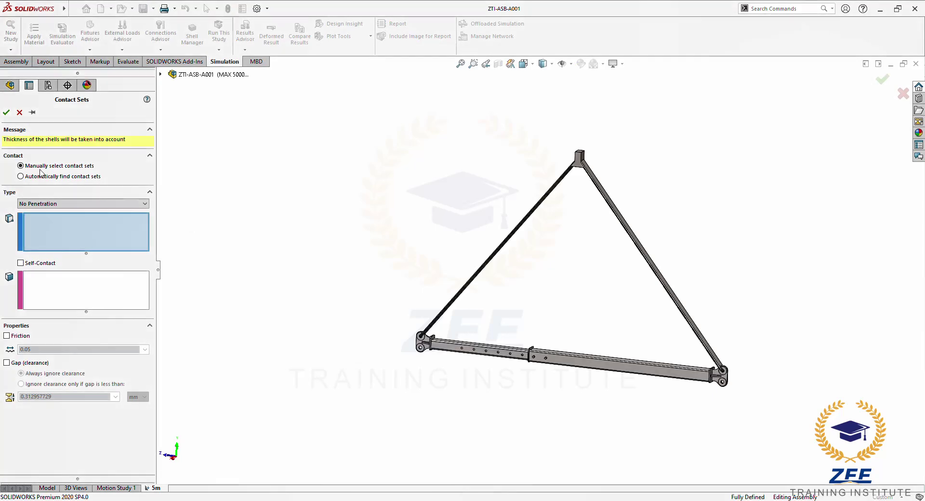
Pair the moveable beam's inner face with the fixed beam face inside the collar as a contact set
scroll(619, 317, down, 10)
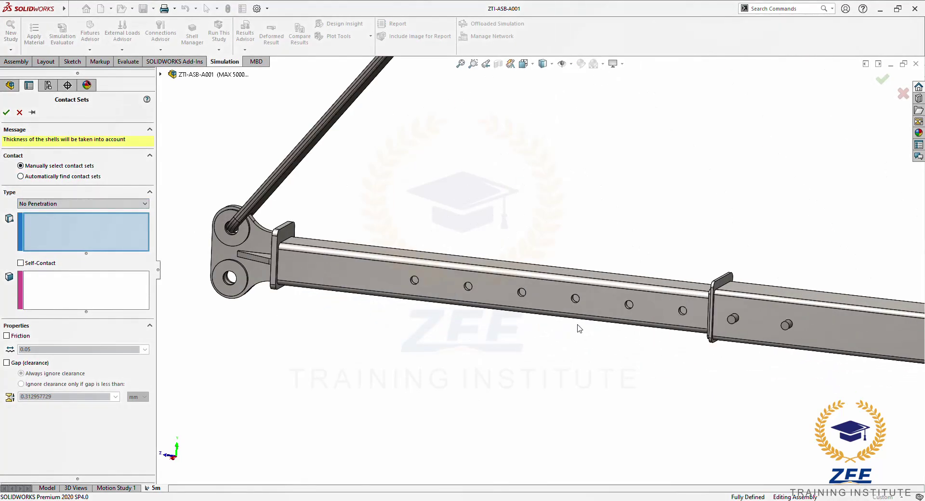
scroll(620, 317, up, 5)
middle_drag(818, 284, 509, 251)
click(515, 351)
click(108, 284)
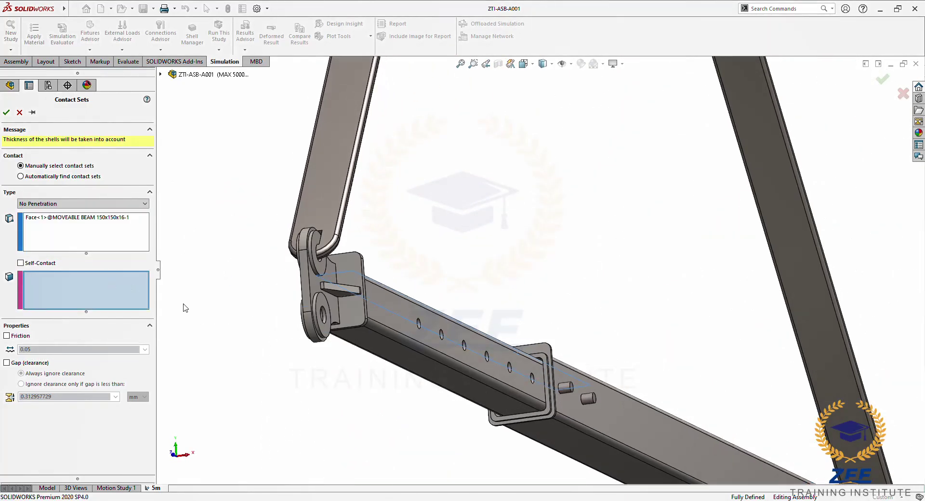
scroll(591, 358, down, 8)
scroll(473, 366, down, 3)
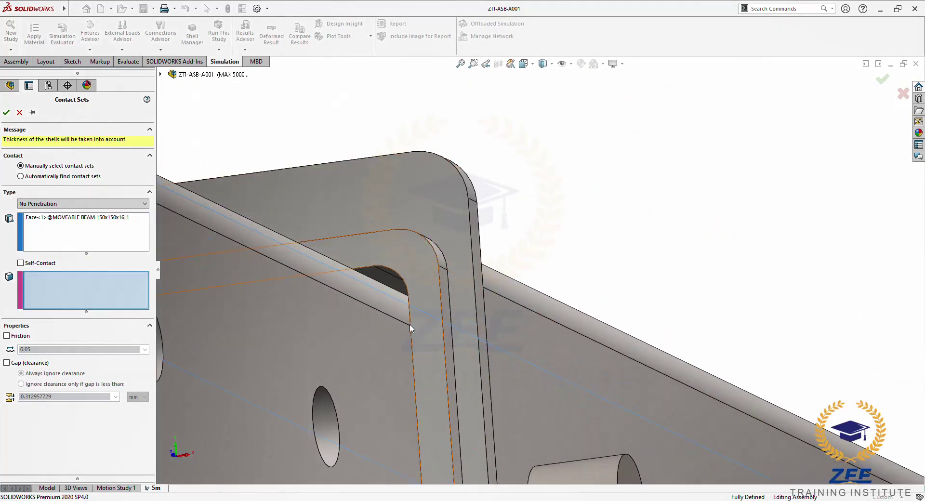
click(388, 286)
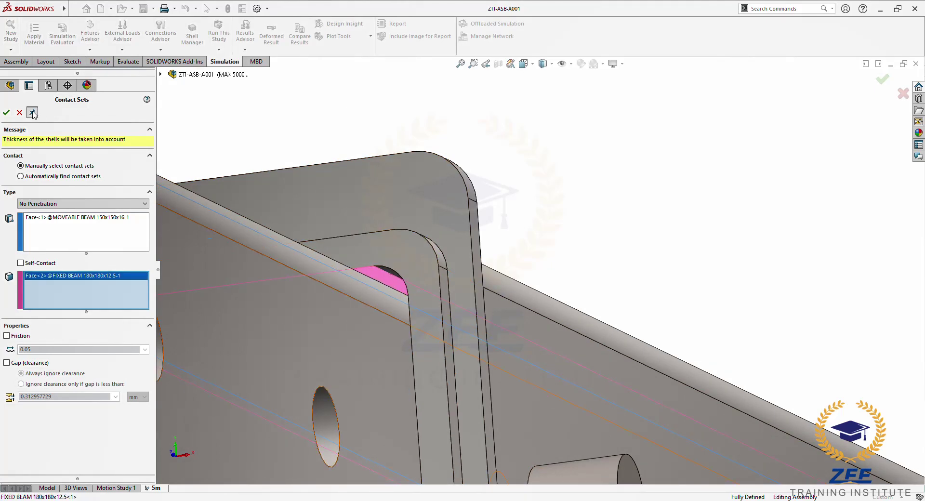
click(5, 113)
Add a contact set between another moveable beam face and the fixed beam face at the collar opening
scroll(437, 330, up, 10)
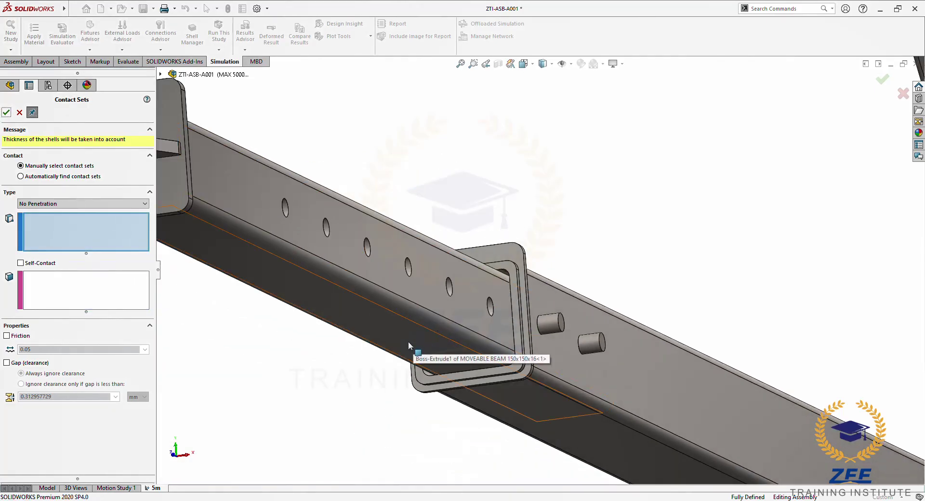
click(412, 330)
click(89, 288)
scroll(510, 377, down, 6)
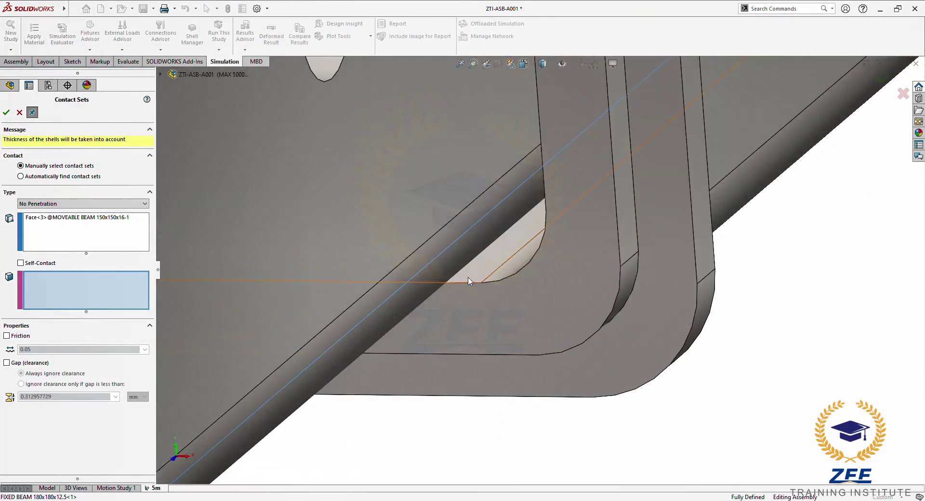
click(474, 278)
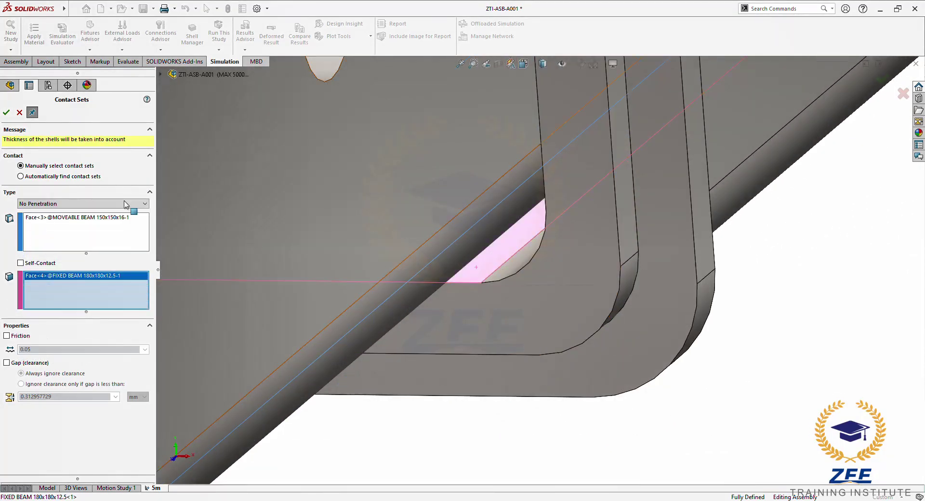
click(6, 112)
Select three moveable beam pin faces as the first contact group
scroll(470, 371, up, 8)
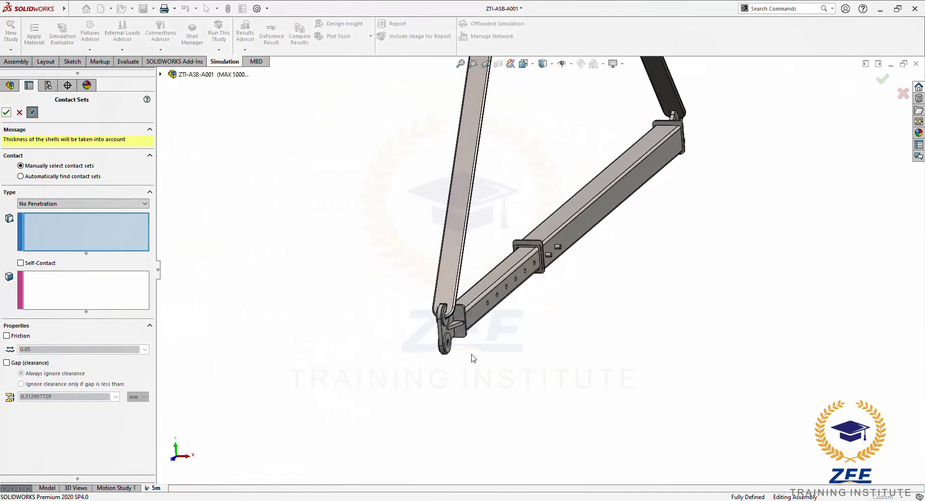
scroll(474, 360, down, 6)
middle_drag(490, 293, 472, 289)
scroll(424, 280, down, 5)
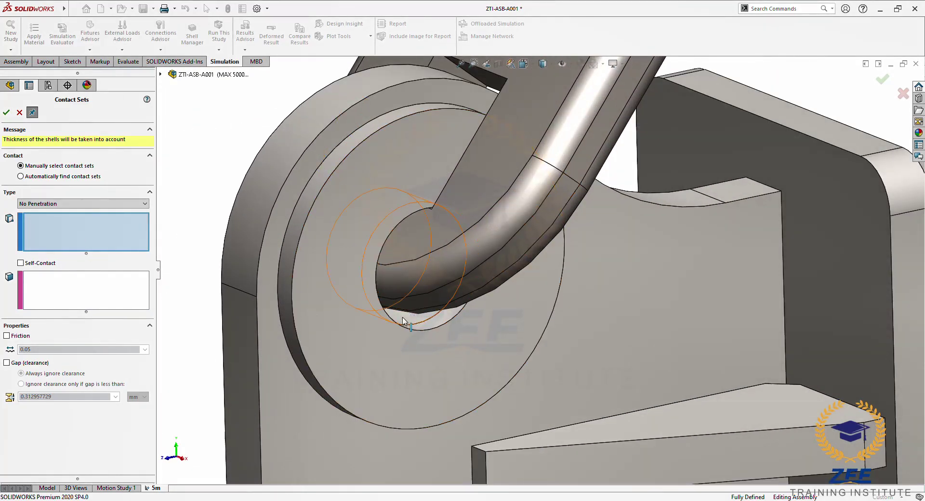
click(425, 330)
click(424, 331)
middle_drag(424, 331, 492, 392)
click(316, 331)
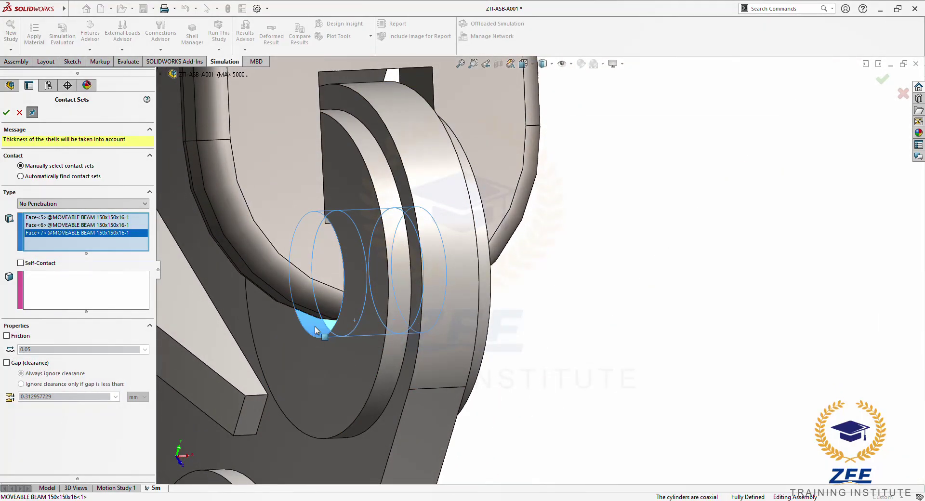
click(76, 302)
Add the hidden sling dummy face via Select Other as the second group and accept the contact
middle_drag(353, 323, 542, 258)
scroll(543, 258, down, 5)
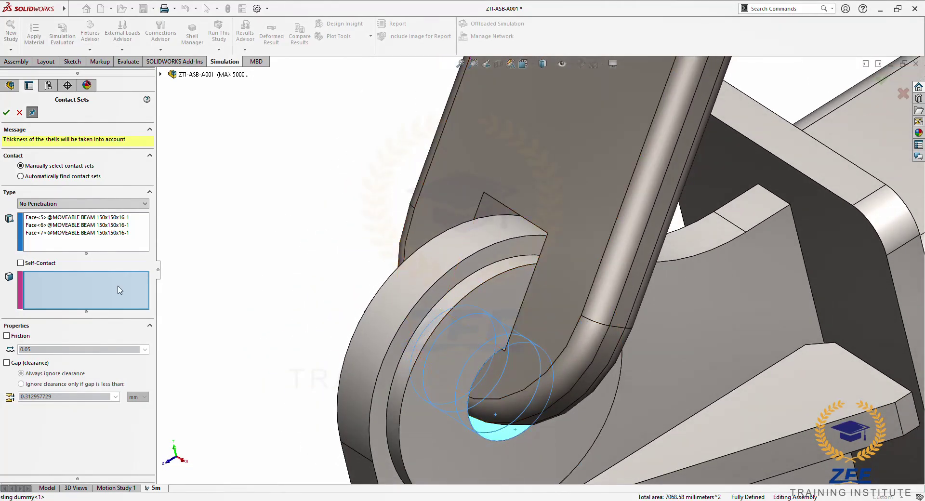
right_click(102, 290)
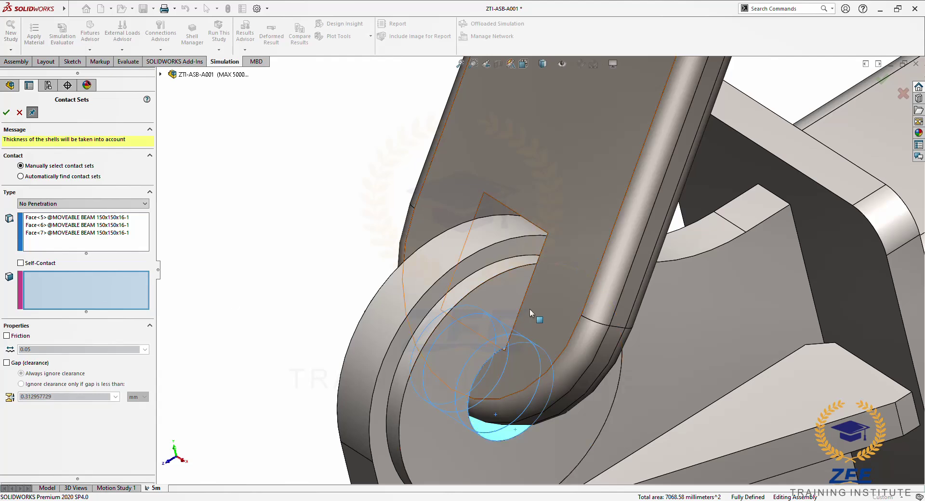
right_click(488, 295)
click(504, 336)
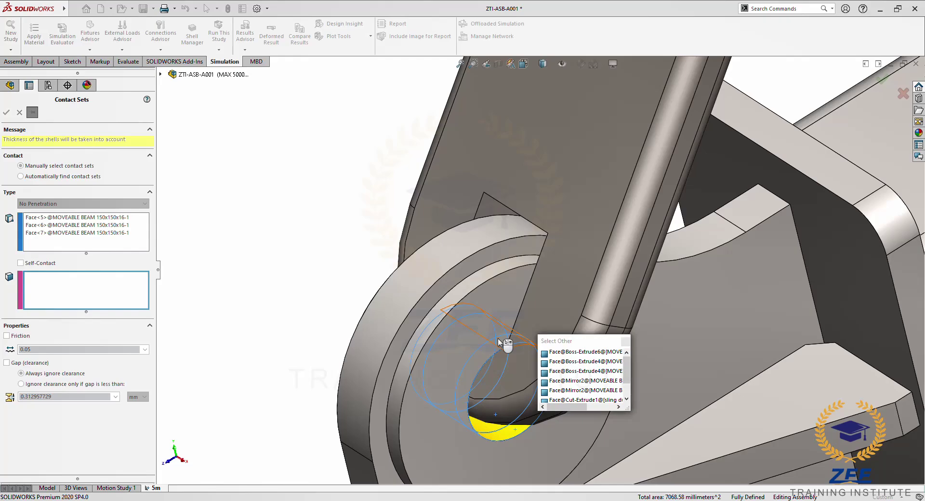
click(498, 338)
middle_drag(501, 345, 544, 319)
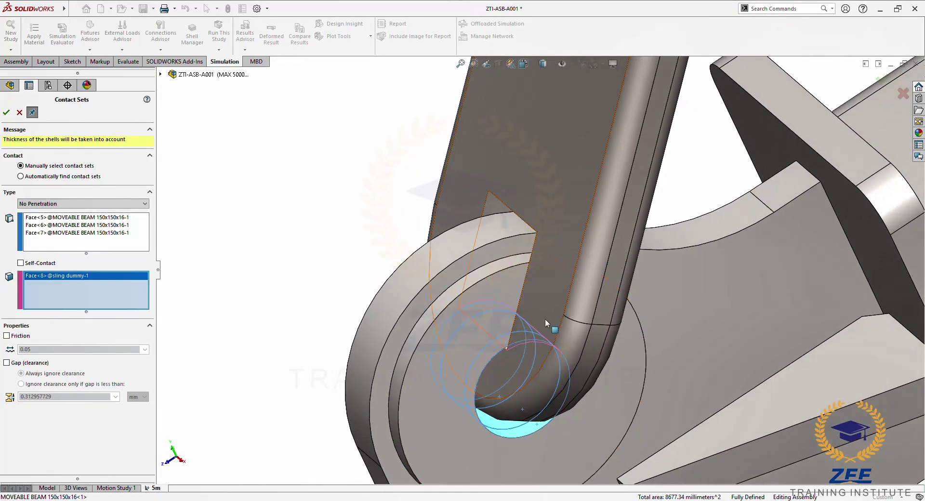
click(6, 112)
scroll(674, 302, up, 10)
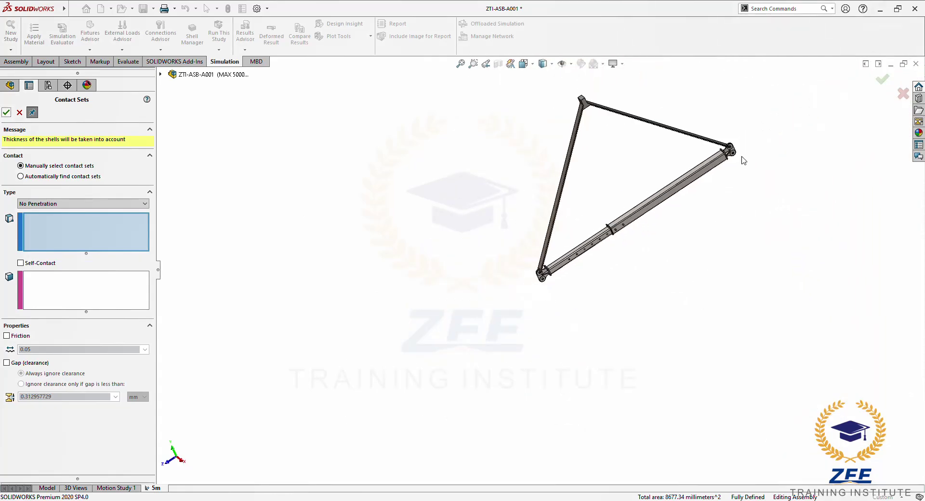
Select three fixed beam pin faces as the first contact group
scroll(743, 161, down, 15)
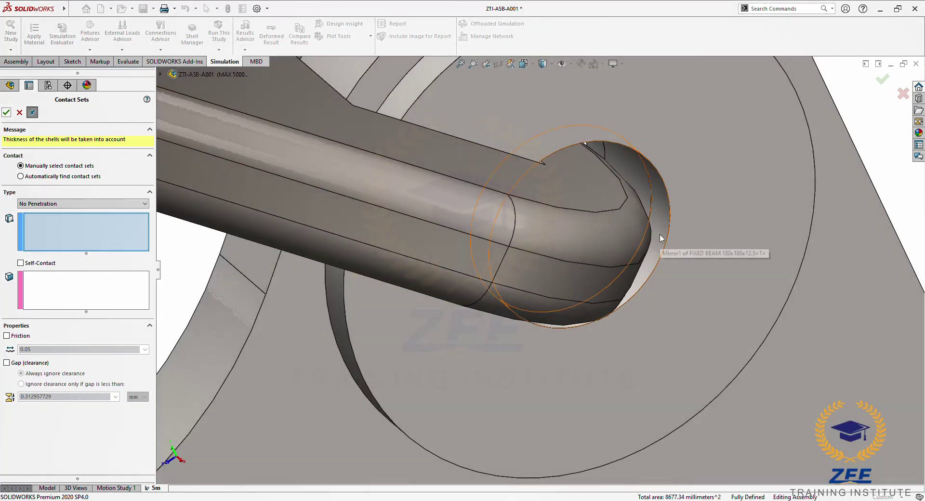
click(661, 238)
click(650, 209)
click(606, 153)
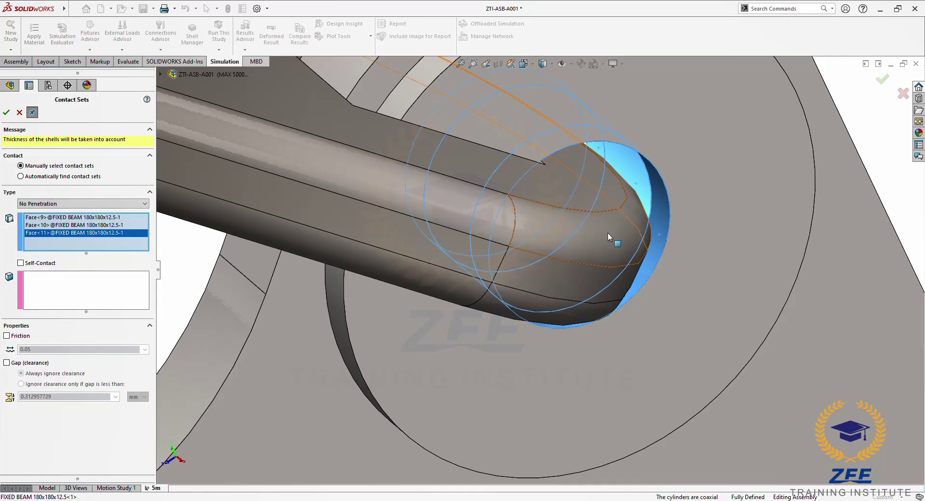
middle_drag(608, 233, 554, 293)
scroll(596, 260, up, 5)
scroll(569, 283, down, 5)
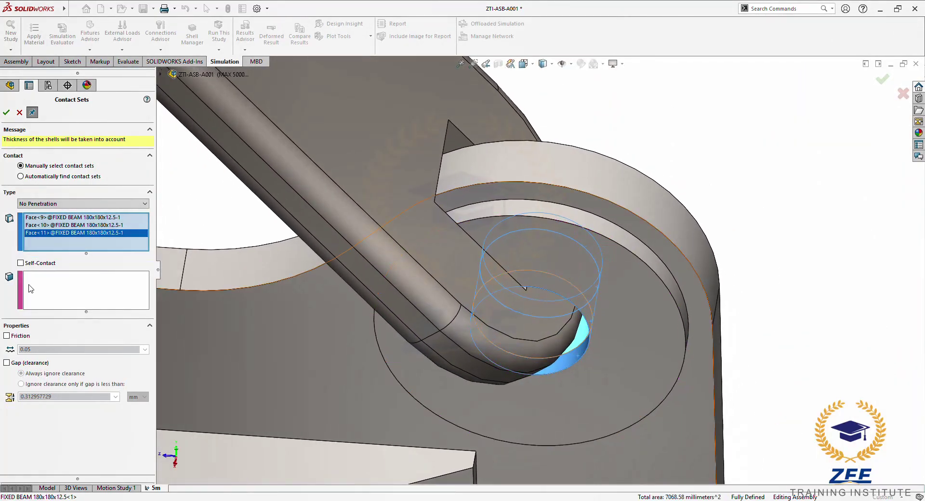
click(63, 293)
Add the sling dummy face via Select Other, accept Contact Set-4, and close Contact Sets
right_click(506, 254)
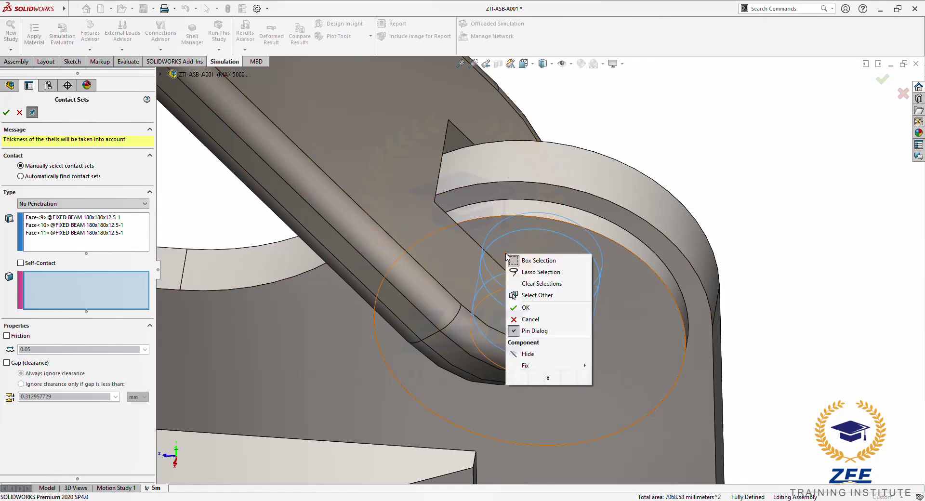
click(535, 295)
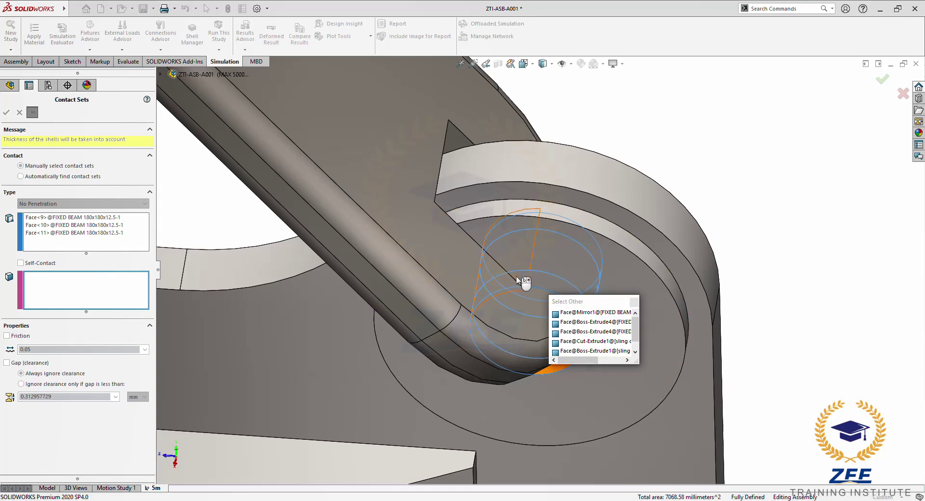
click(517, 276)
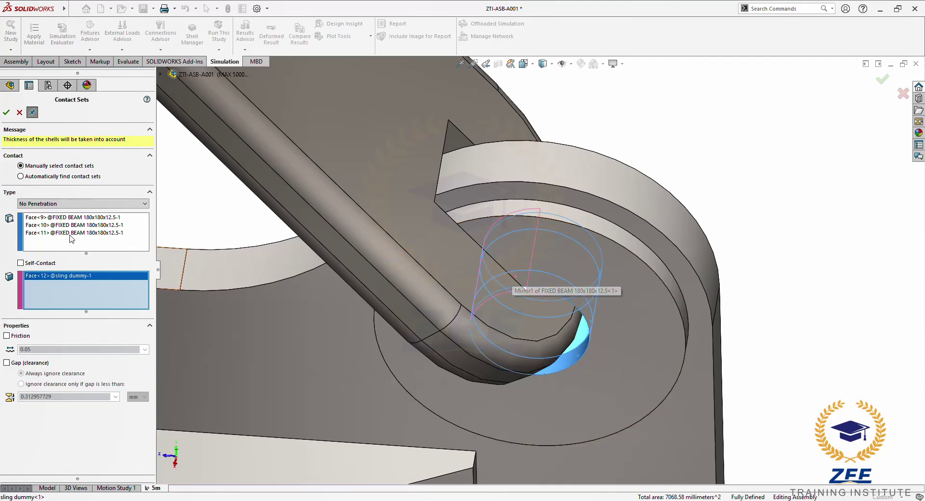
click(7, 113)
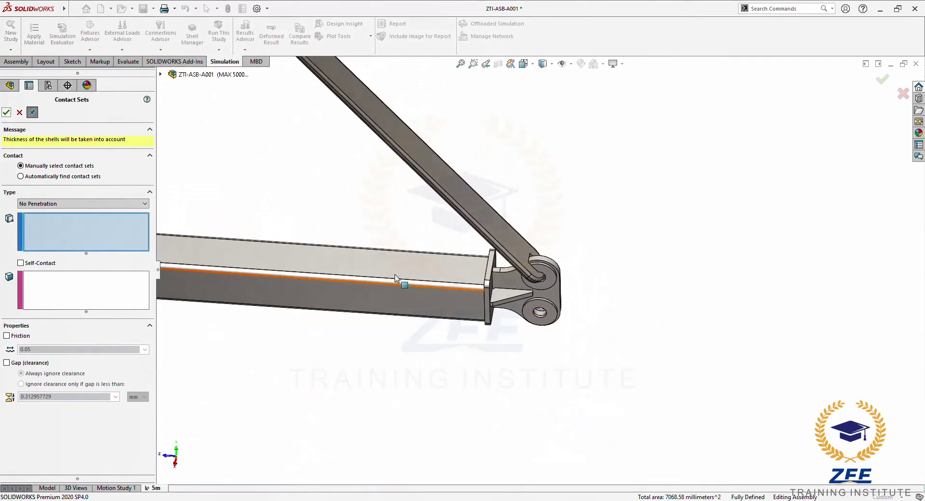
key(Escape)
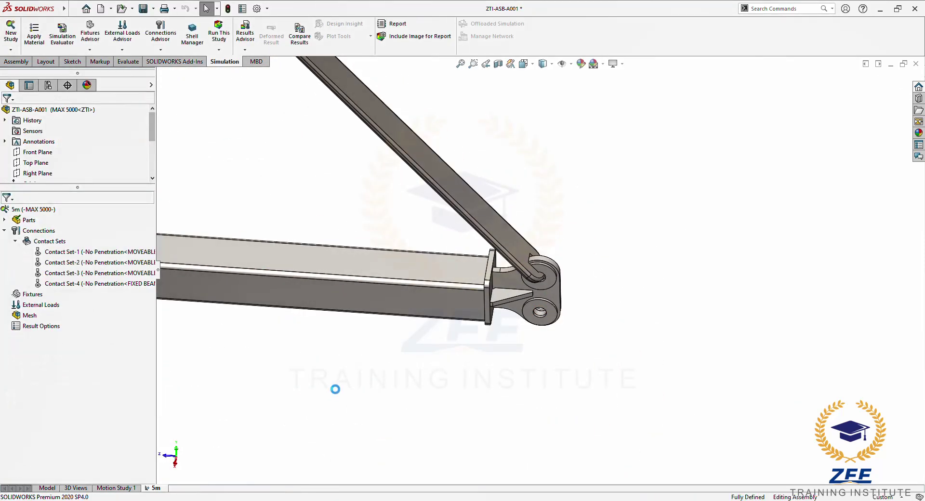
scroll(403, 313, up, 3)
Cut the assembly with a Section View on Top Plane and switch to isometric view
scroll(423, 245, down, 3)
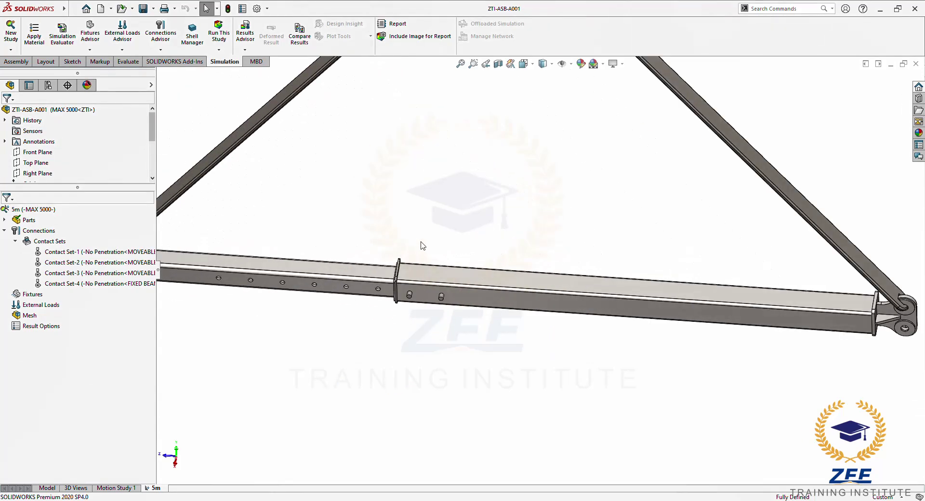
click(498, 64)
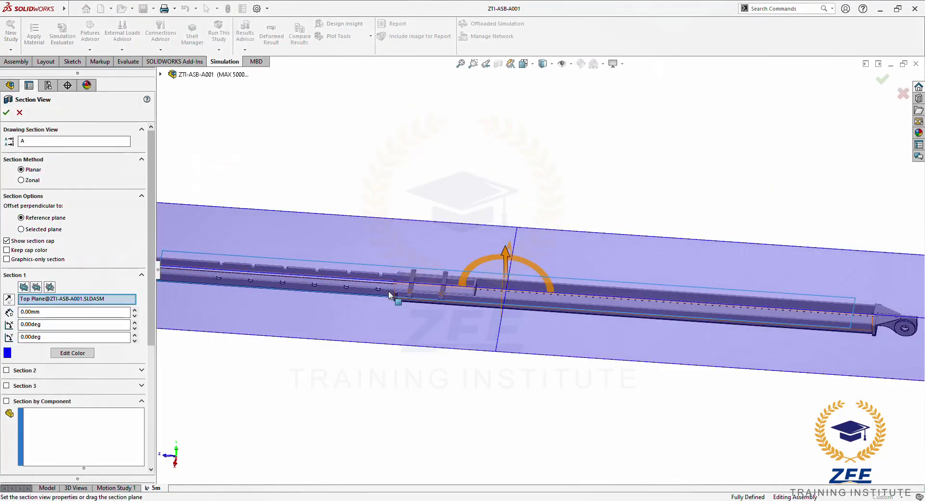
click(6, 113)
scroll(433, 266, down, 6)
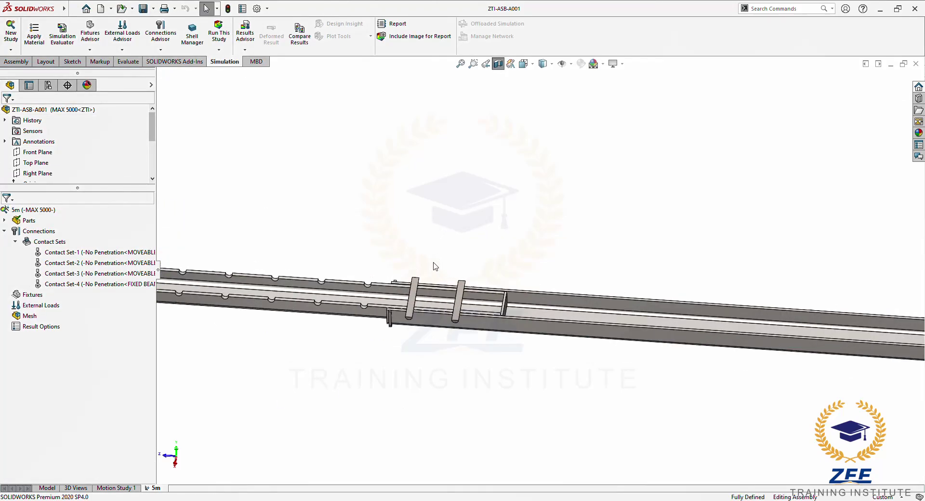
key(ctrl+7)
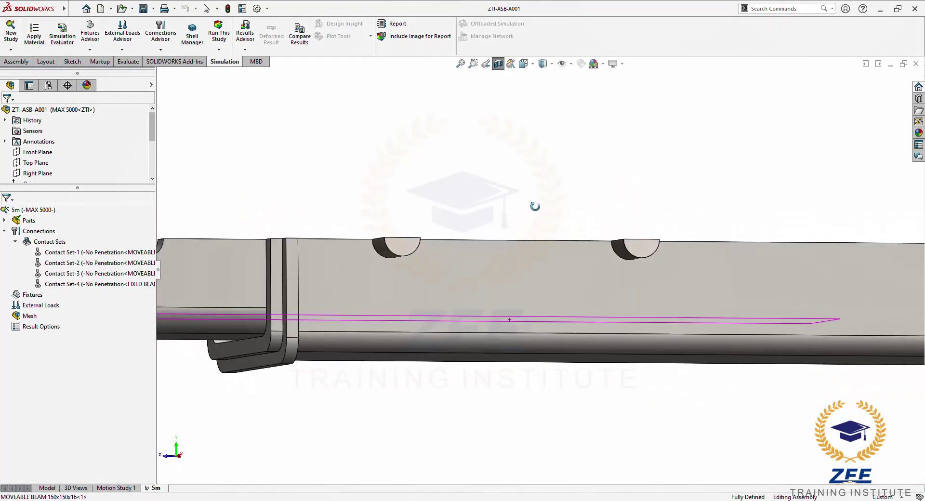
Start a new contact set with the pin-1 face as the first group
right_click(50, 247)
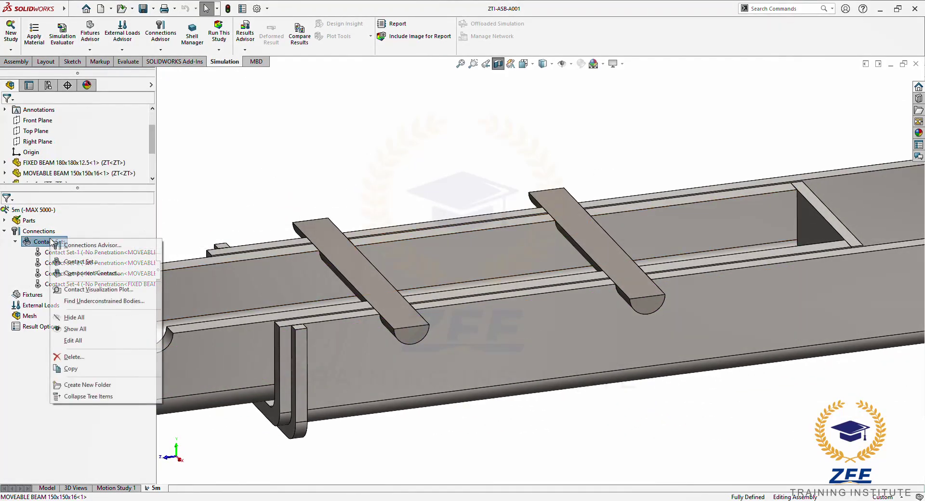
click(85, 243)
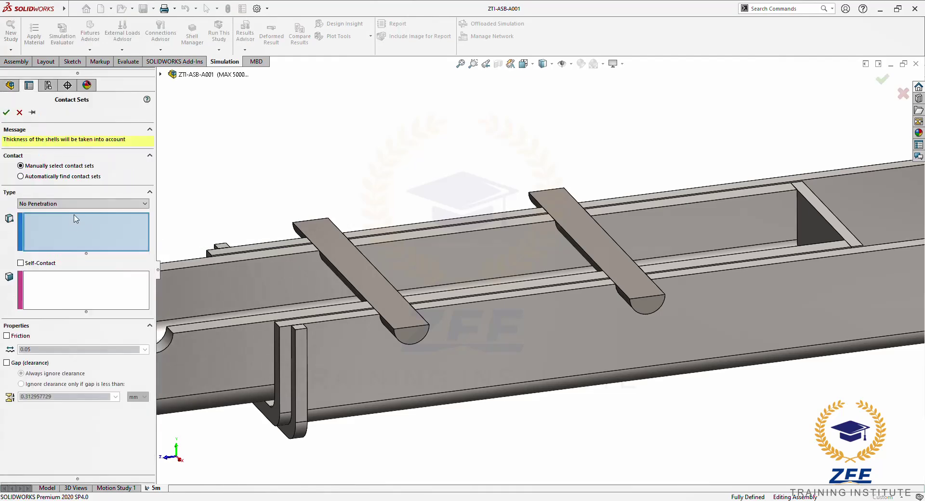
key(ctrl+1)
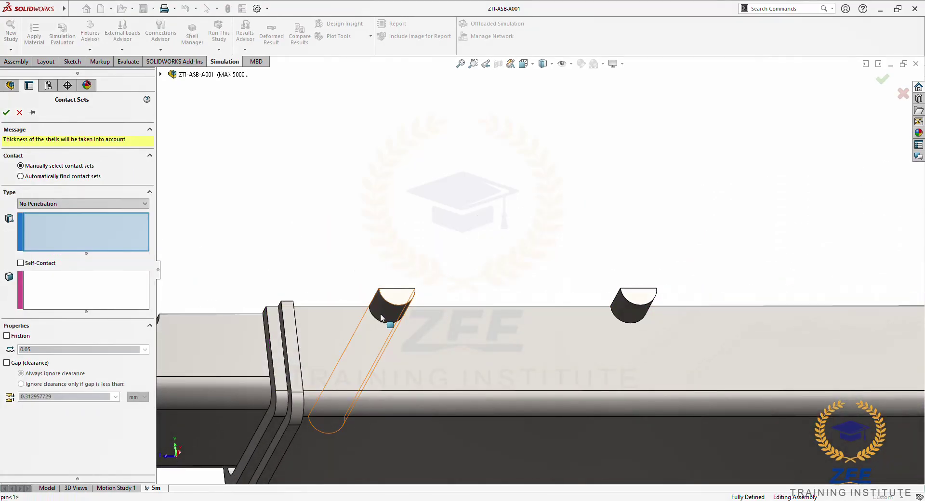
click(382, 311)
click(70, 285)
Add the two fixed and two moveable beam faces touching pin-1 and accept Contact Set-5
middle_drag(375, 352, 386, 192)
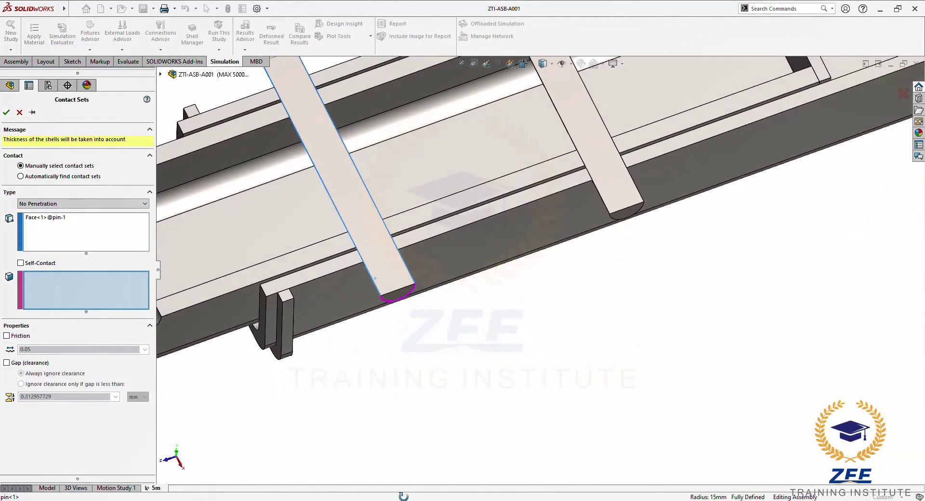
scroll(400, 231, down, 3)
scroll(436, 321, up, 2)
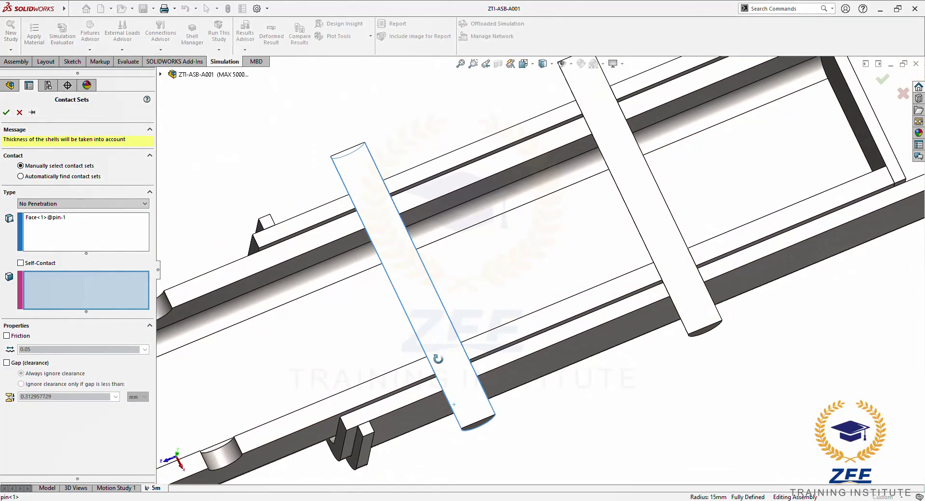
click(454, 385)
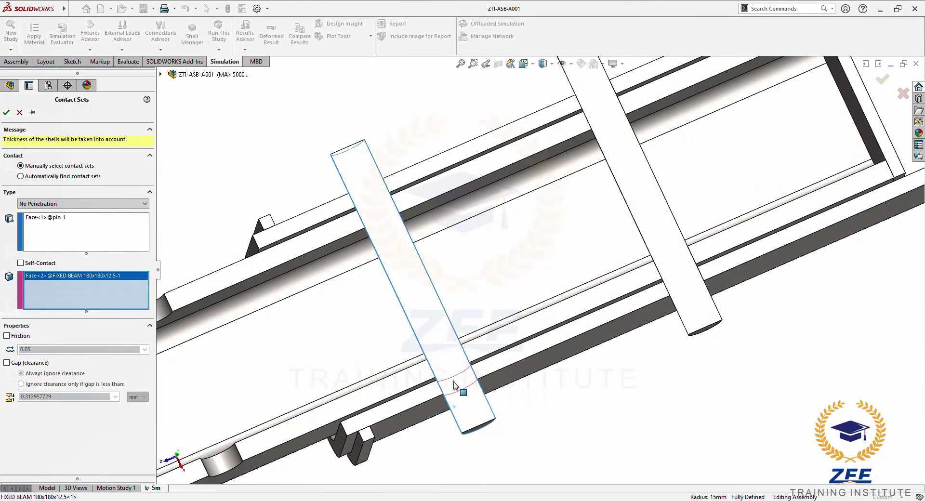
click(453, 376)
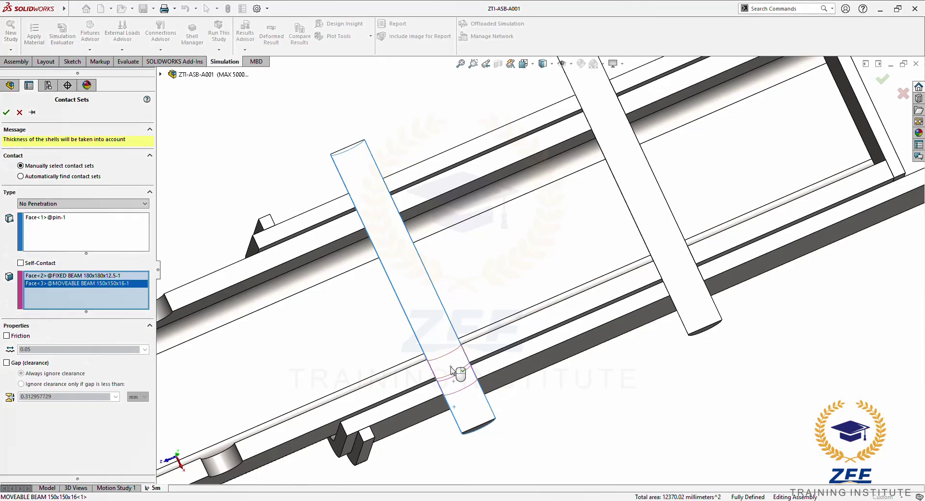
click(377, 215)
click(371, 198)
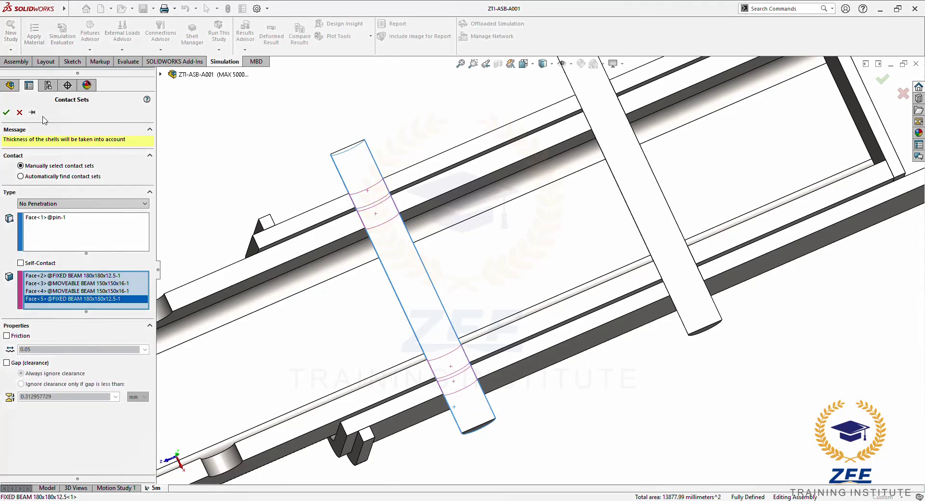
click(7, 113)
Create Contact Set-6 between pin-2 and its two fixed and two moveable beam faces
scroll(652, 137, down, 5)
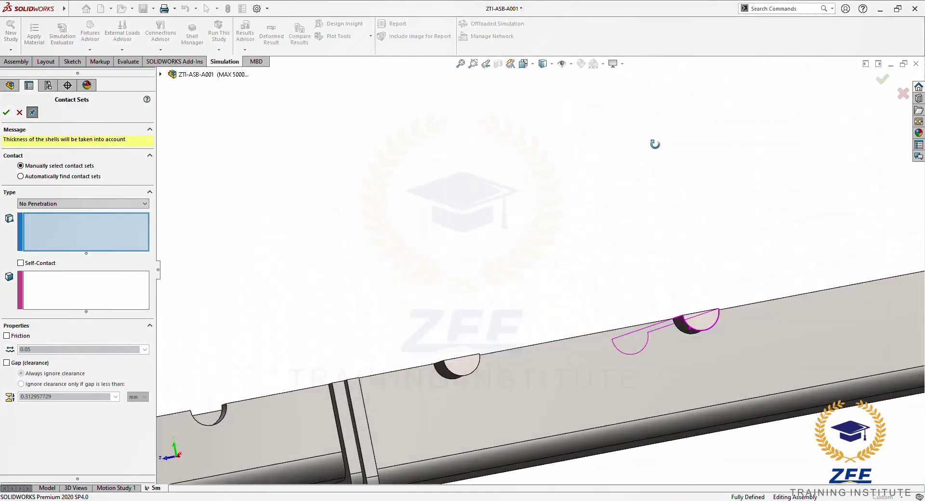
click(683, 325)
middle_drag(683, 325, 694, 434)
click(106, 307)
middle_drag(651, 377, 726, 398)
click(701, 367)
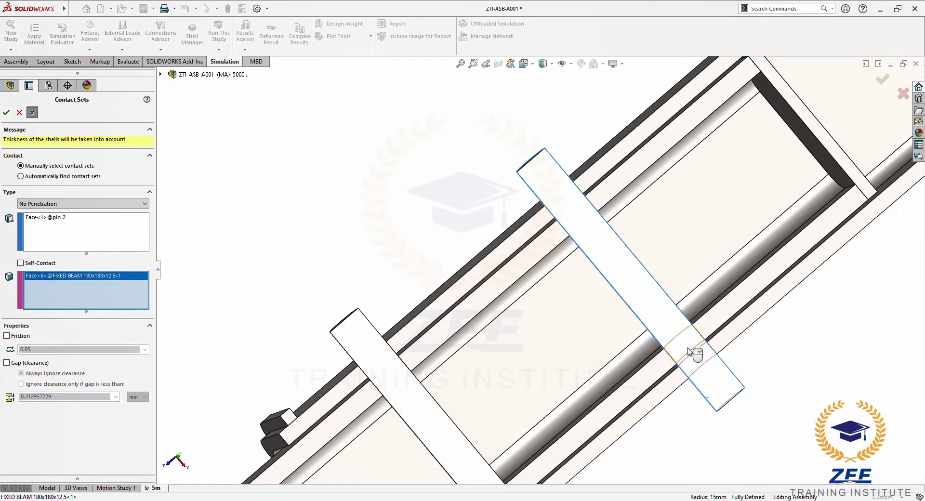
click(691, 350)
click(580, 226)
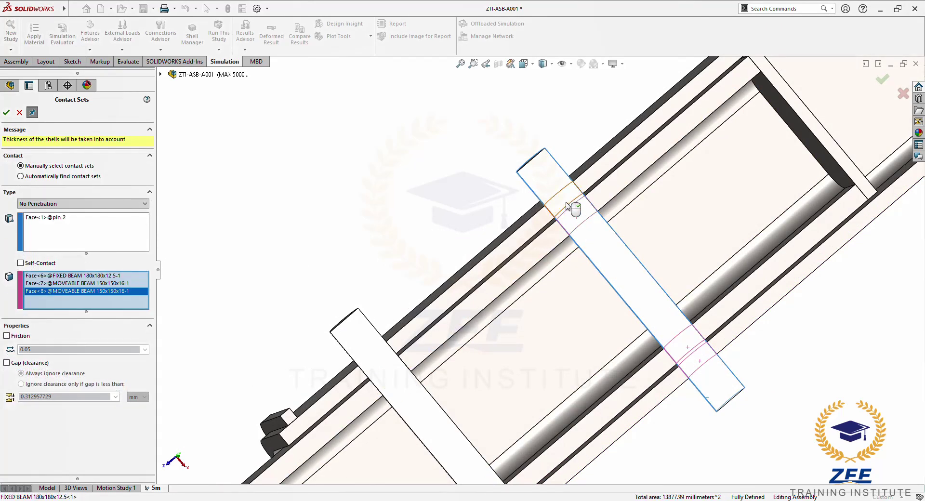
click(573, 207)
click(7, 113)
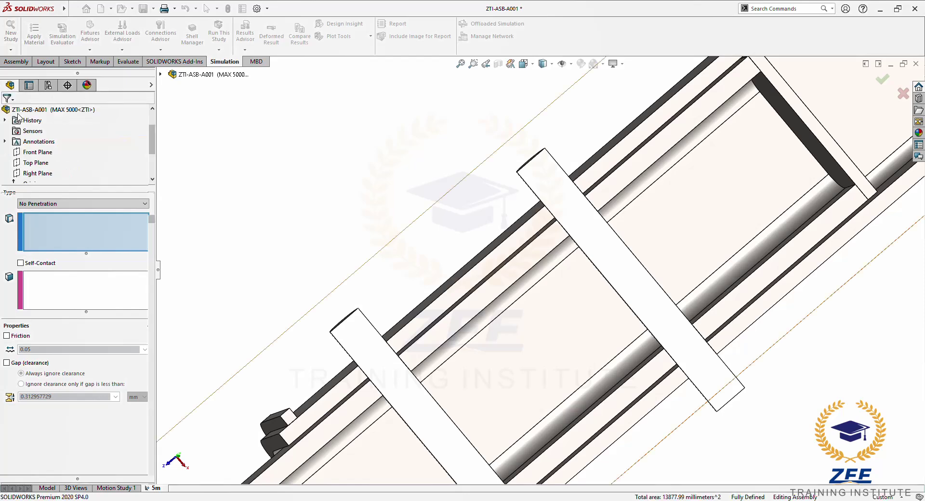
Close Contact Sets, fit the model in isometric view, and turn off the Section View
click(20, 113)
key(f)
key(ctrl+7)
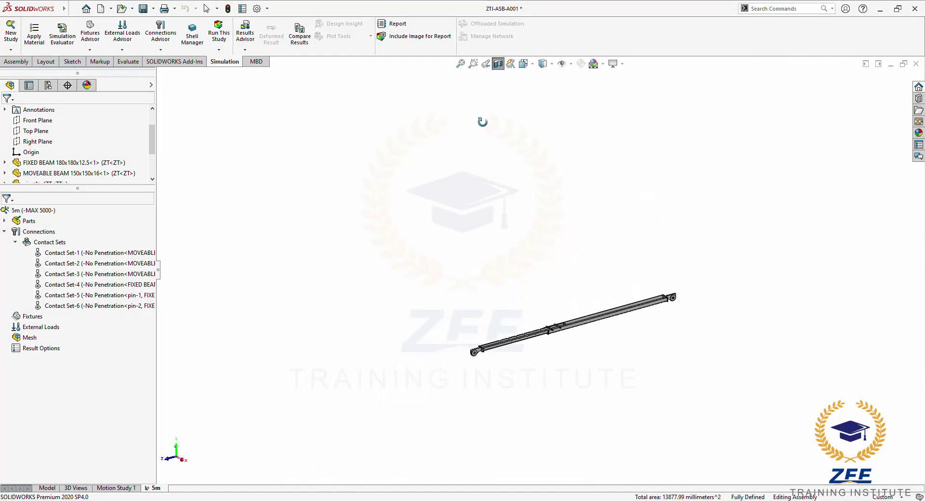
click(499, 63)
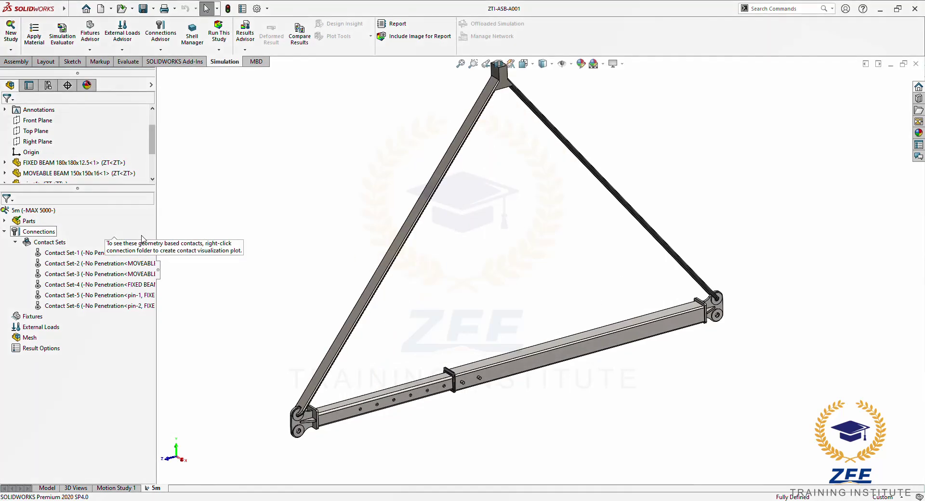
right_click(28, 233)
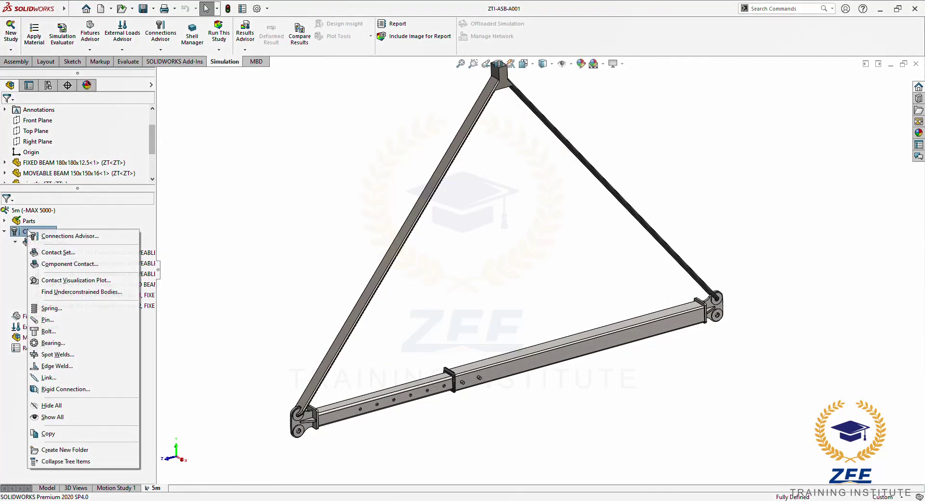
Create bonded Component Contact-1 on the FIXED BEAM with the dialog kept pinned
click(70, 264)
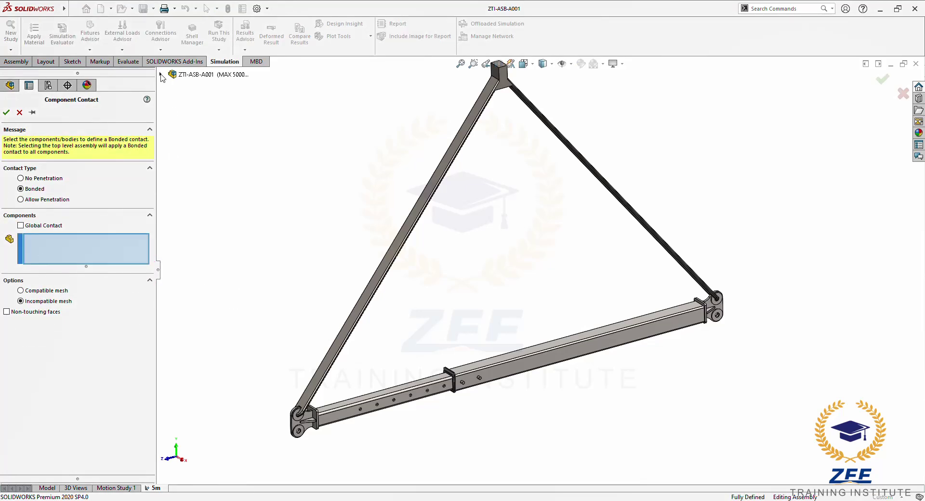
click(161, 75)
click(208, 160)
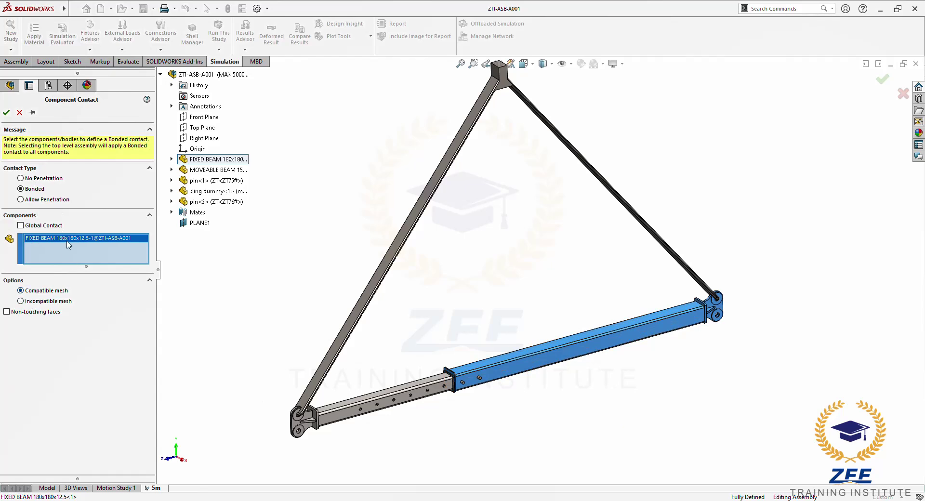
click(32, 112)
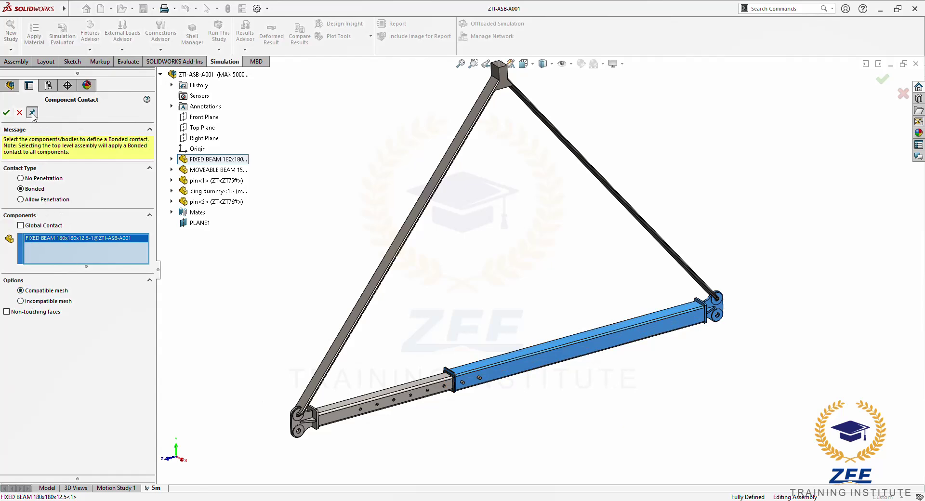
click(3, 116)
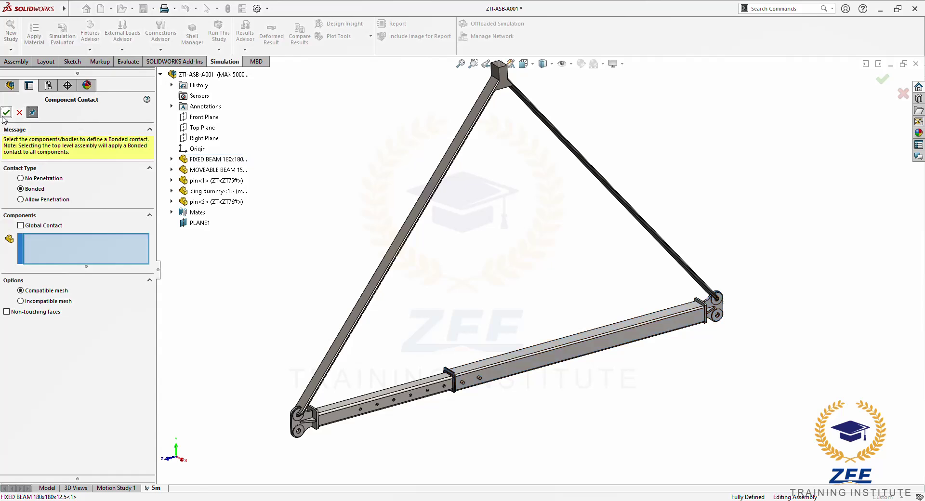
Add bonded Component Contact-2 on the MOVEABLE BEAM
click(207, 171)
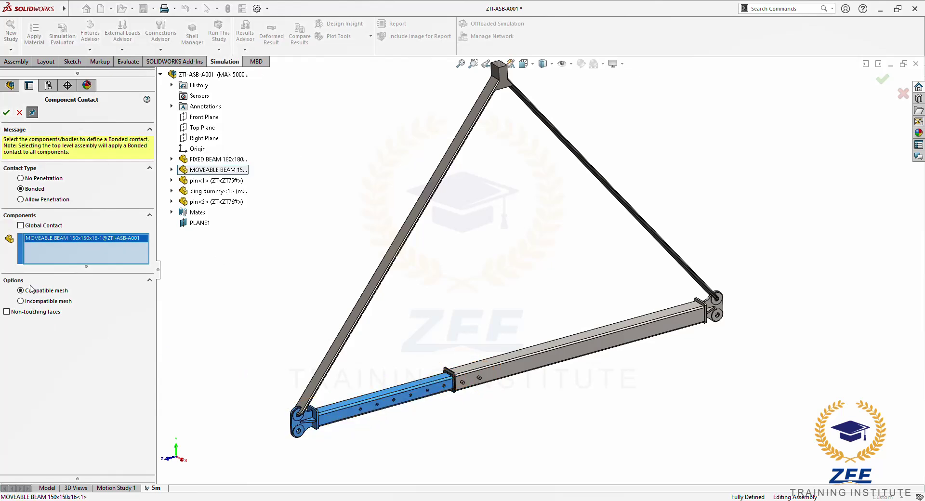
click(6, 113)
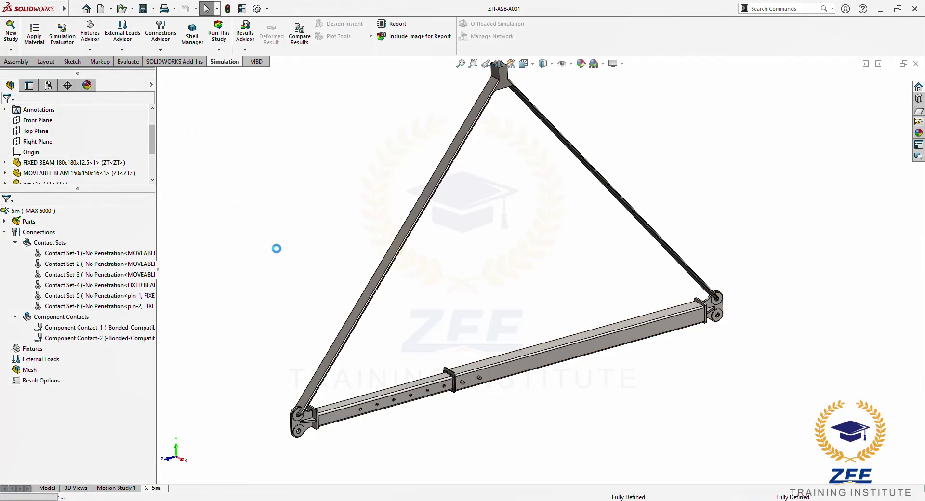
key(z)
scroll(419, 282, down, 2)
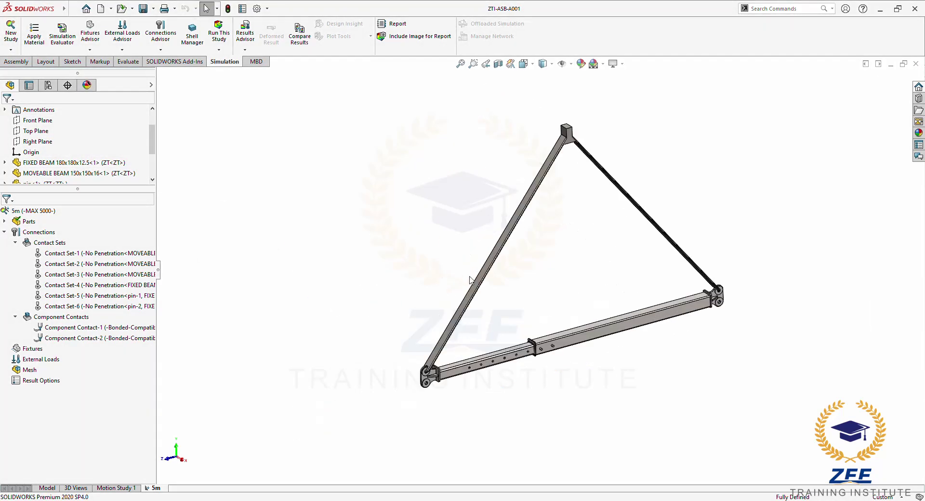
Apply a Fixed Geometry restraint, Fixed-1, to the sling dummy's top face
right_click(29, 348)
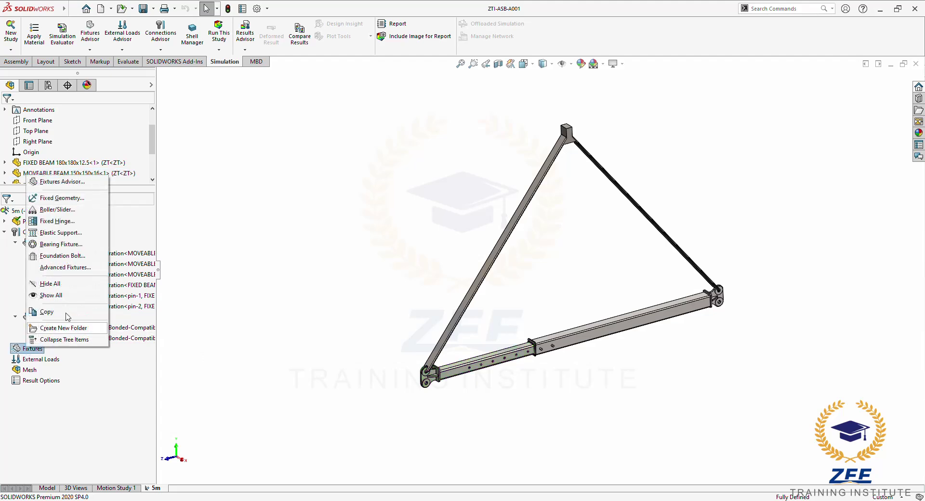
click(58, 198)
scroll(506, 155, down, 10)
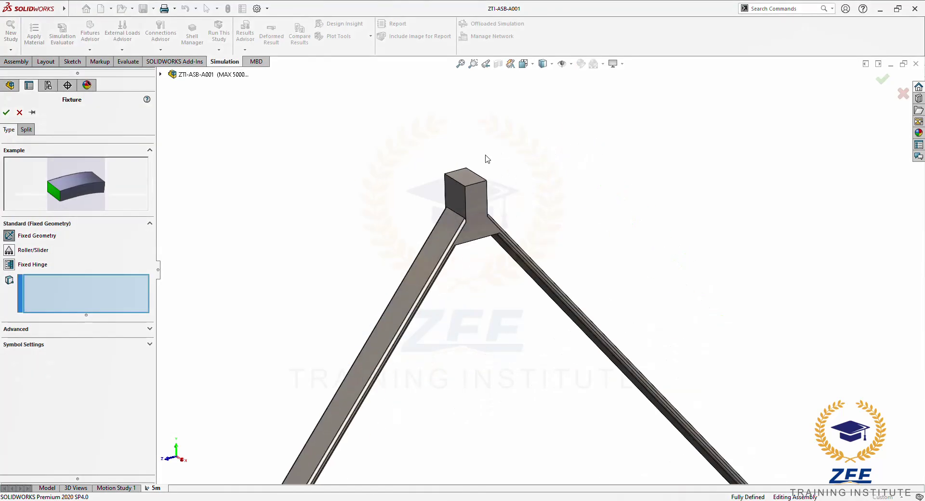
click(462, 228)
click(463, 229)
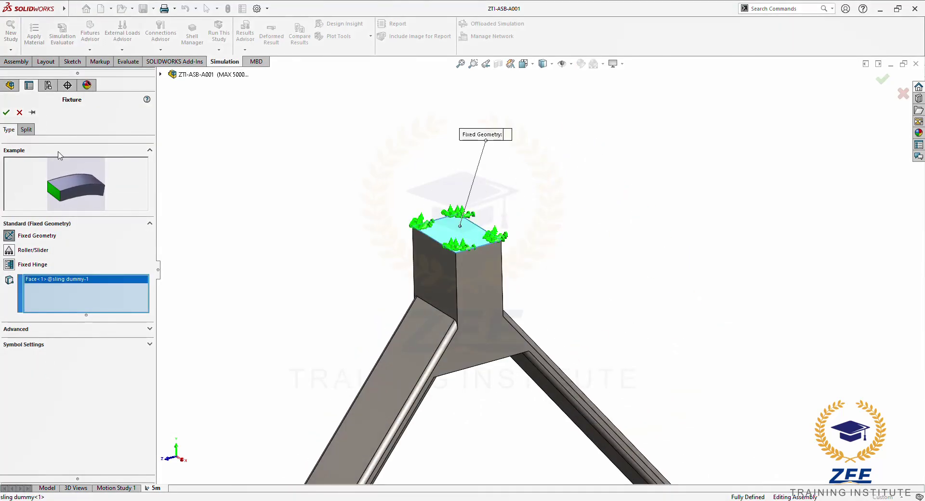
click(6, 112)
scroll(366, 264, up, 10)
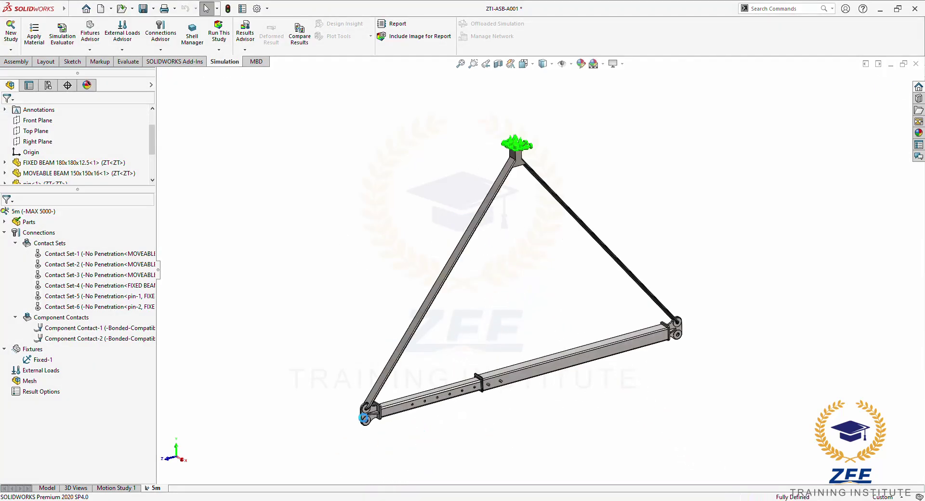
scroll(368, 418, down, 10)
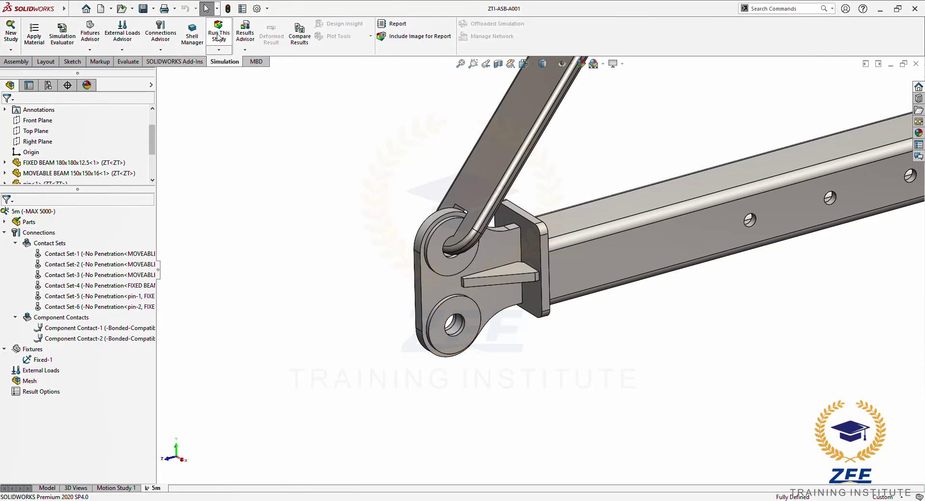
Start a Force load using Selected direction with the moveable beam's top face as reference
right_click(32, 372)
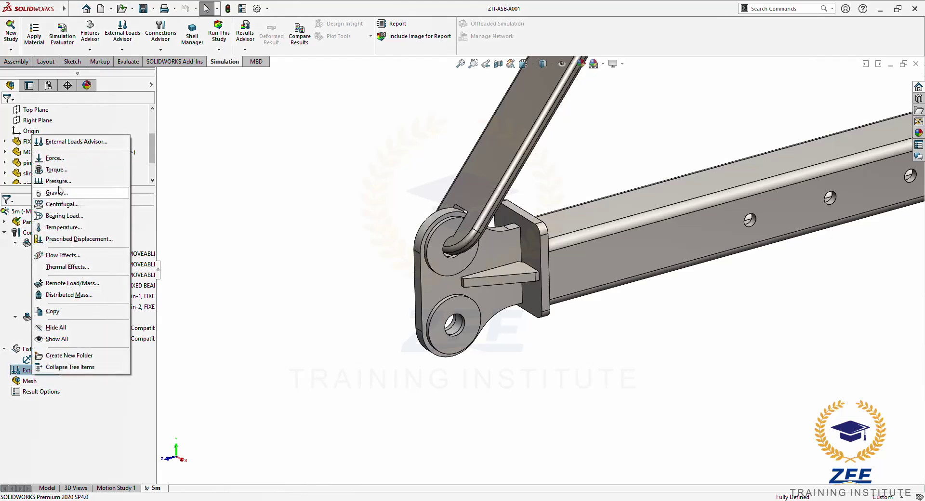
click(58, 159)
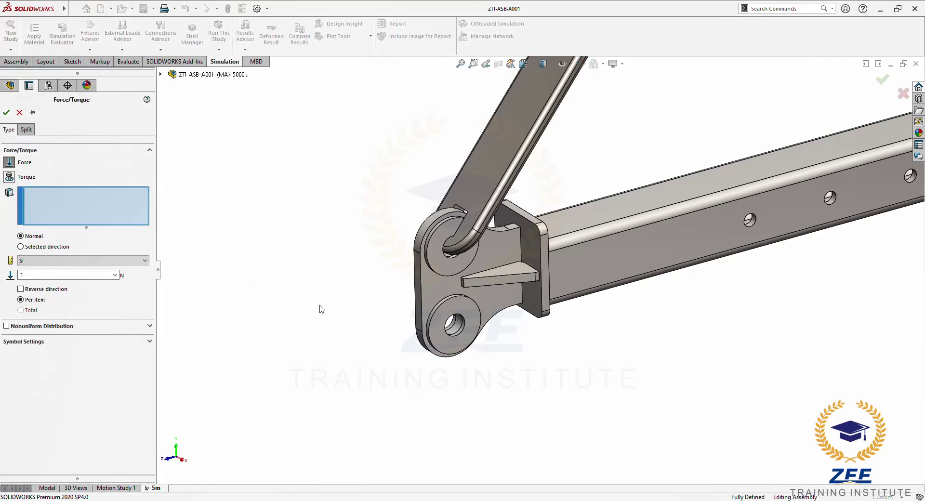
click(40, 246)
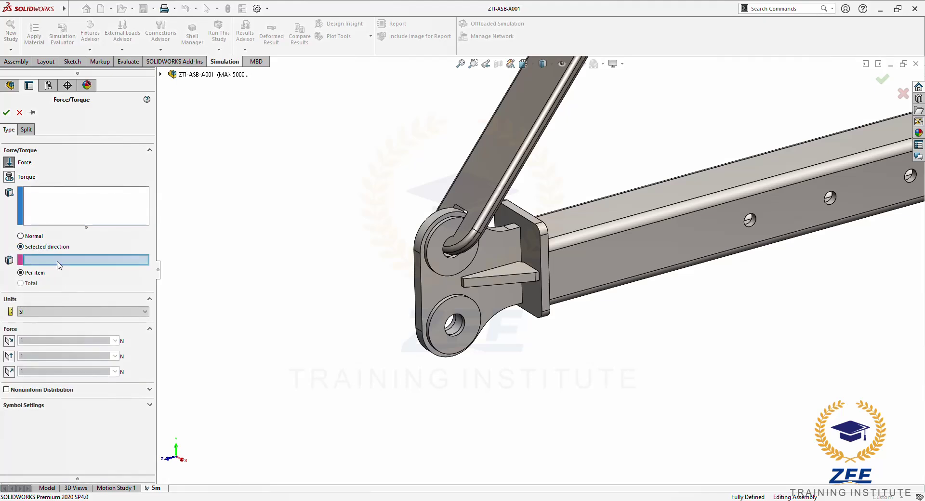
middle_drag(462, 325, 491, 324)
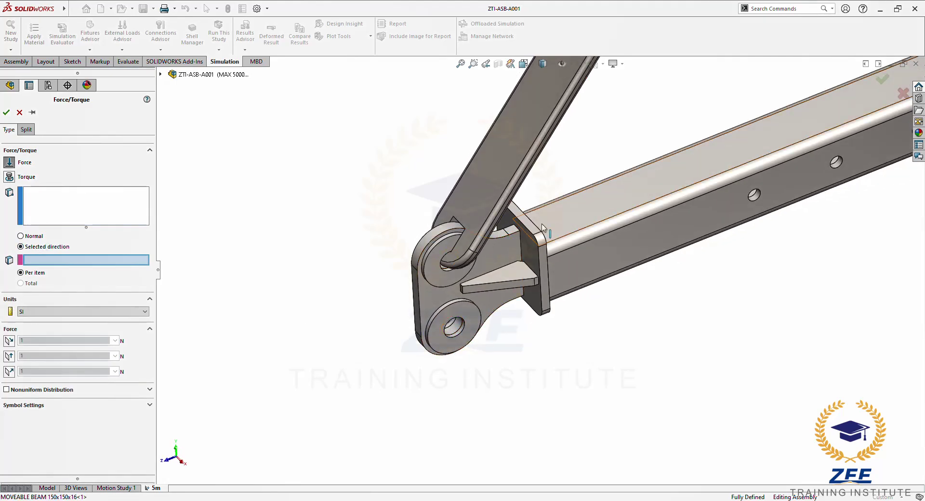
click(596, 205)
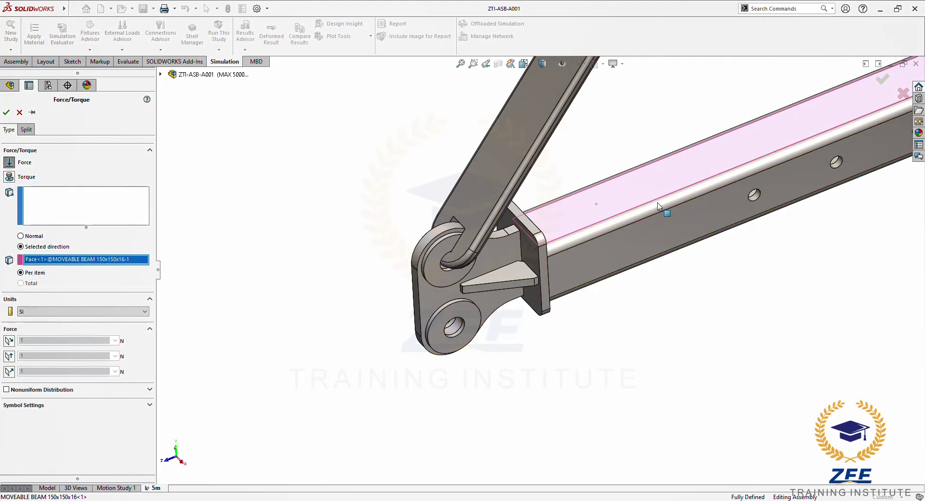
Select the three inner faces of the lower clevis hole to receive the force
click(53, 204)
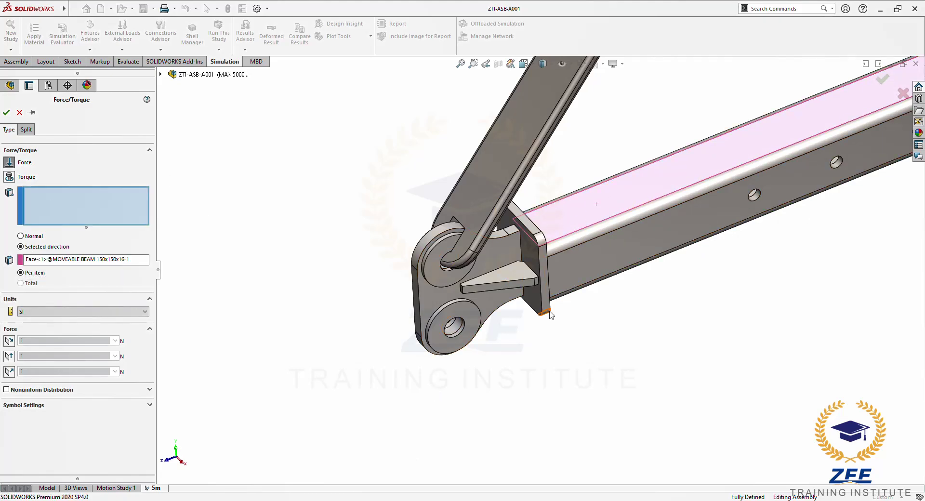
scroll(482, 318, down, 6)
scroll(404, 343, down, 2)
click(418, 373)
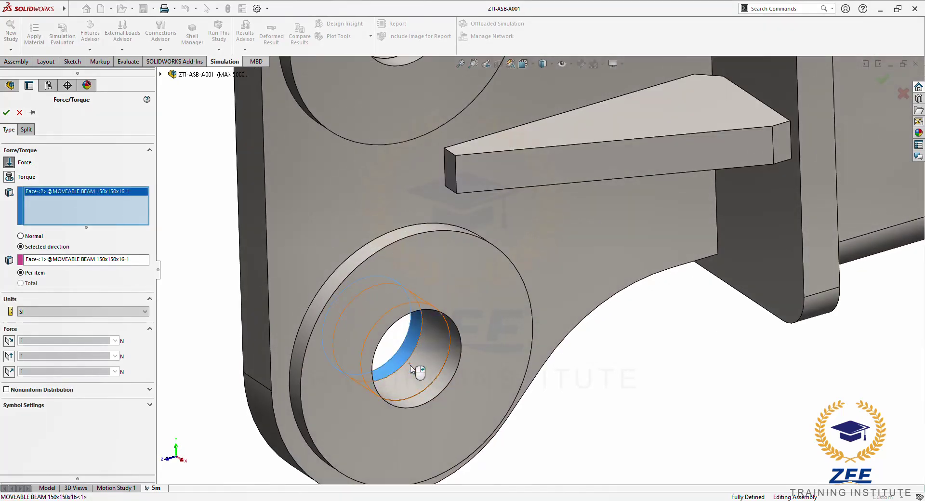
click(439, 396)
click(436, 393)
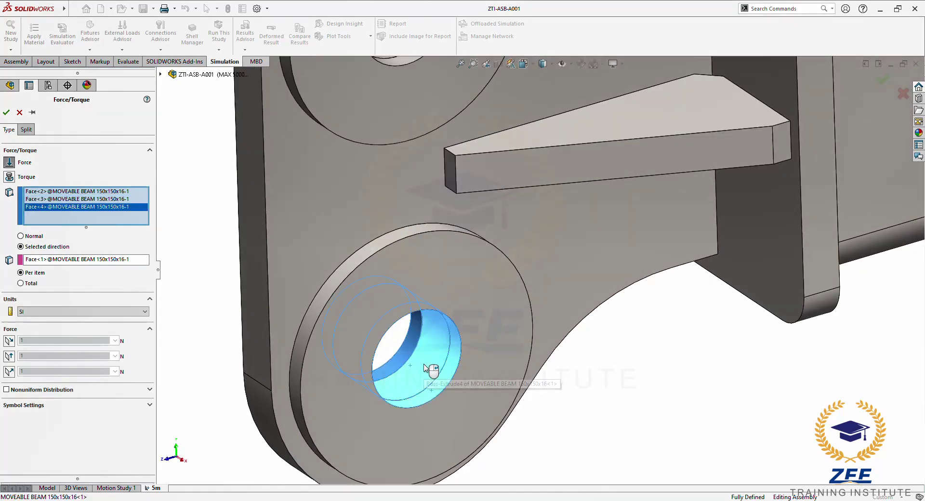
scroll(434, 376, up, 5)
scroll(507, 301, down, 1)
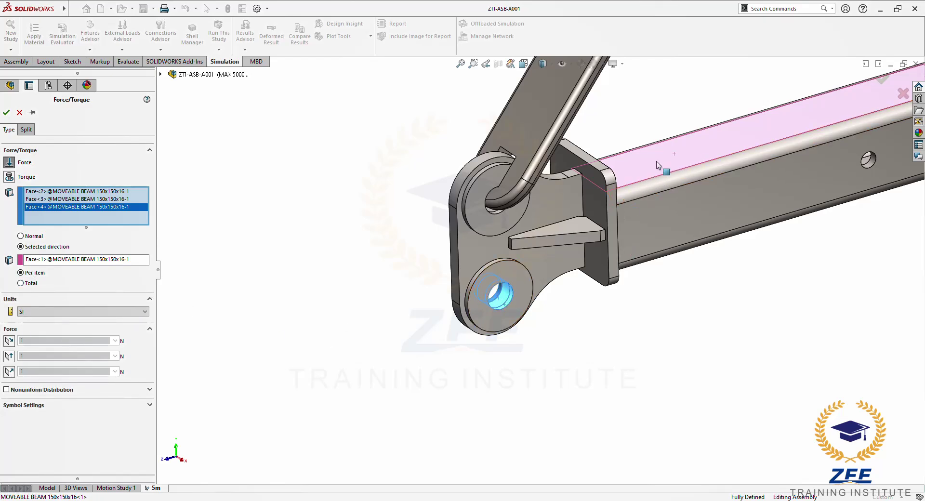
Set the force normal to plane at 68670/2 = 34335 N as a Total load
click(12, 372)
scroll(516, 280, down, 5)
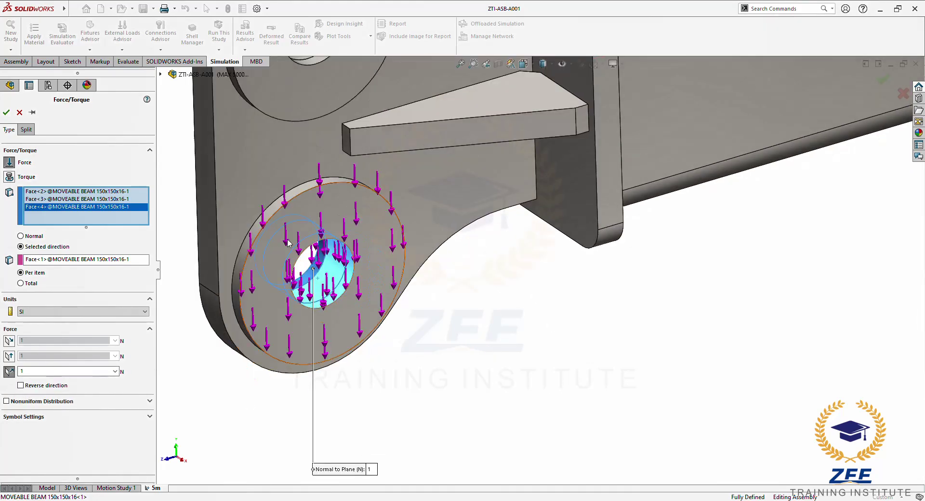
double_click(31, 372)
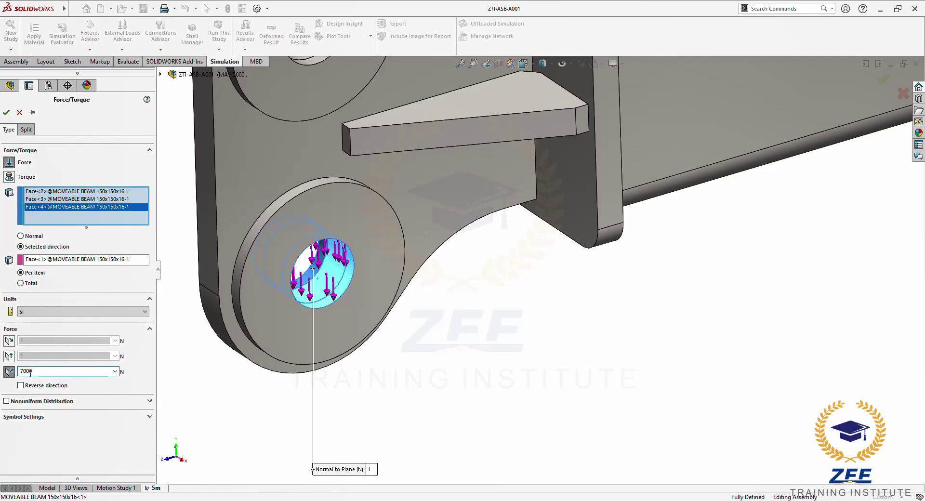
key(Return)
click(58, 223)
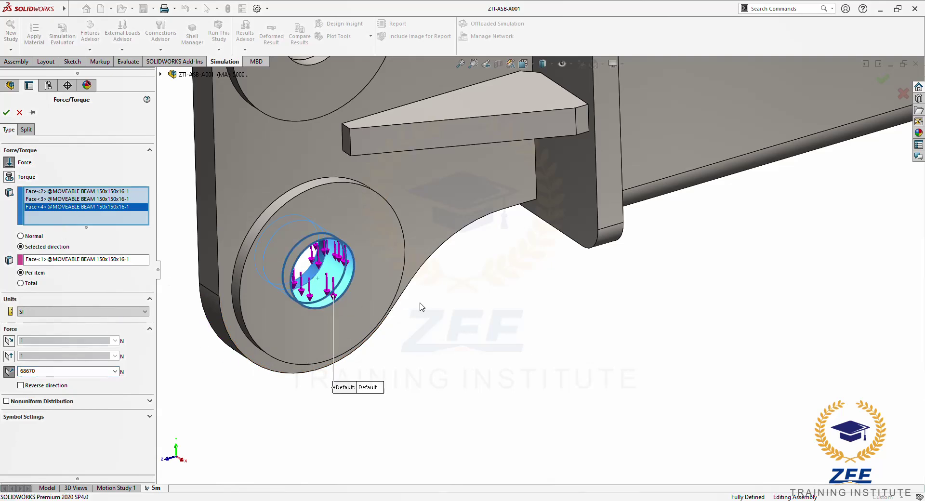
double_click(47, 372)
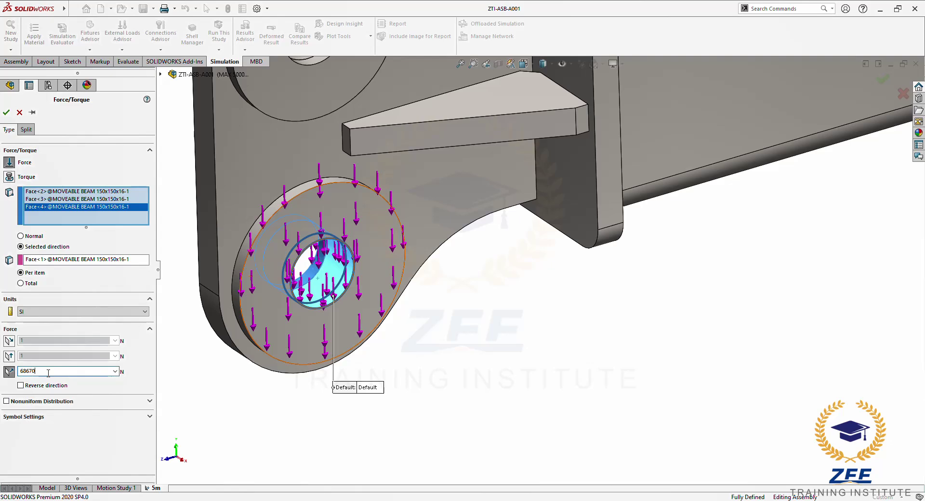
text(/2)
key(Return)
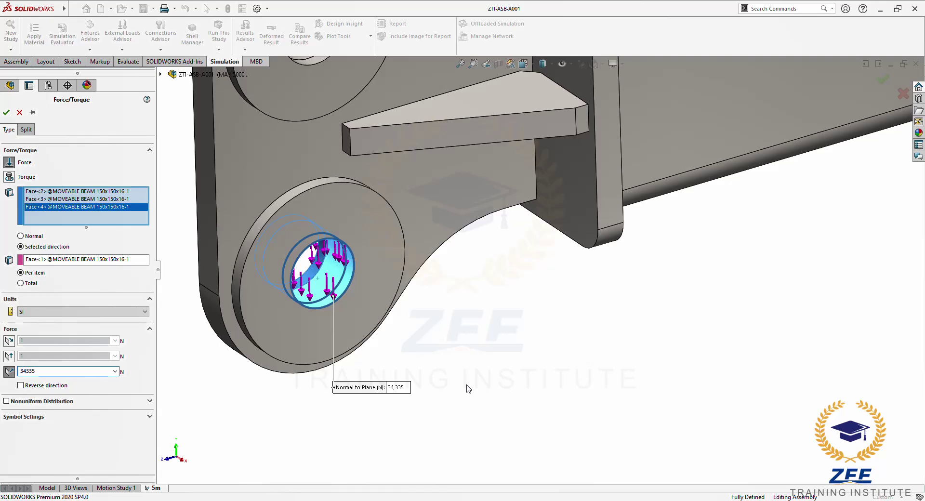
click(20, 284)
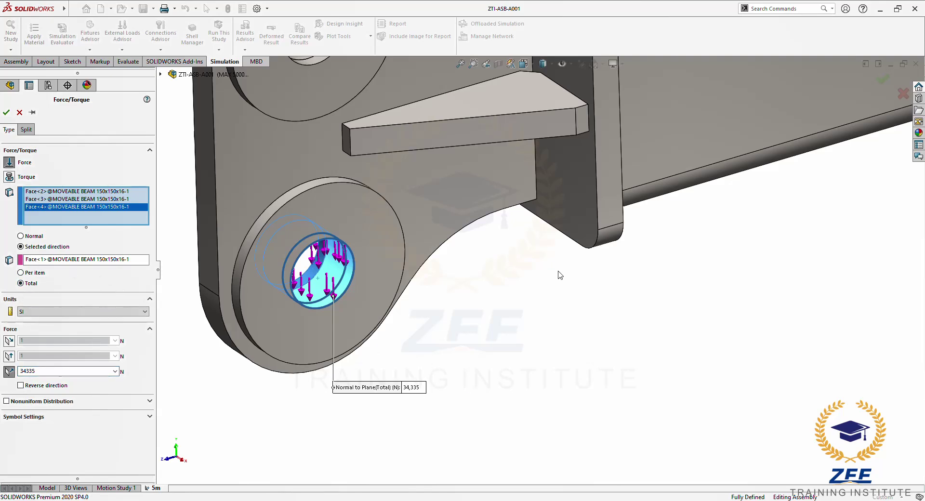
scroll(558, 279, up, 3)
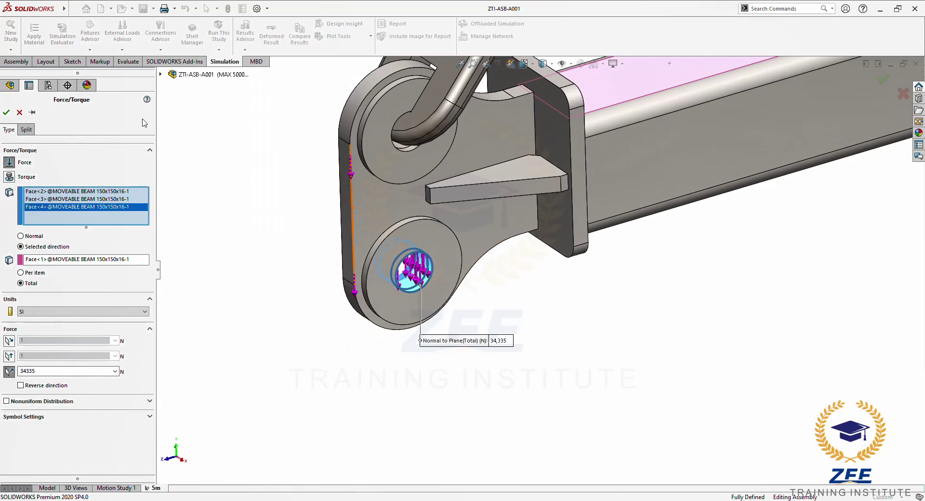
click(34, 113)
Start a new force on the three pin-hole faces of the upper-right FIXED BEAM bracket
click(6, 113)
scroll(700, 297, up, 8)
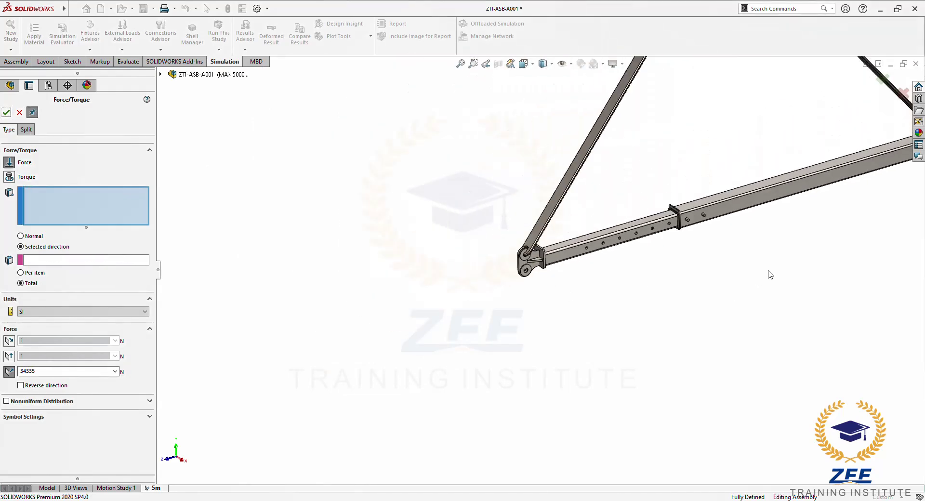
scroll(650, 229, down, 5)
scroll(650, 228, down, 10)
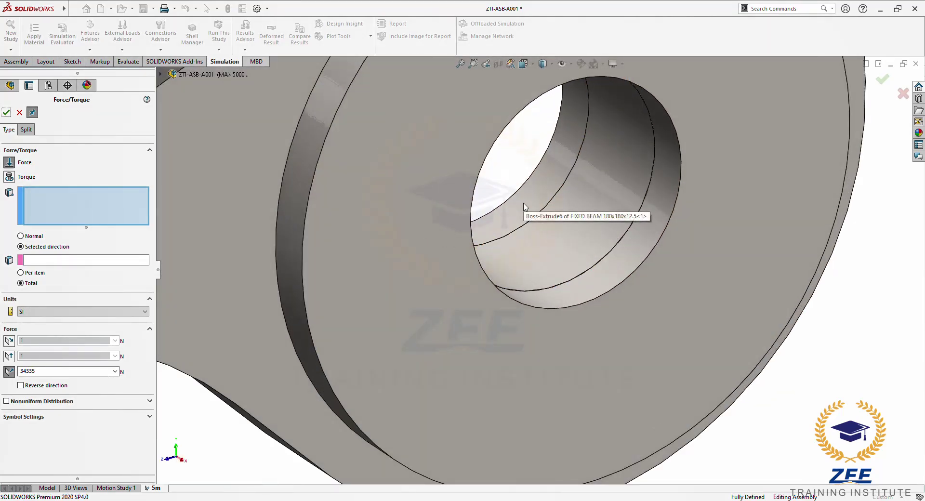
click(528, 206)
click(554, 232)
click(599, 280)
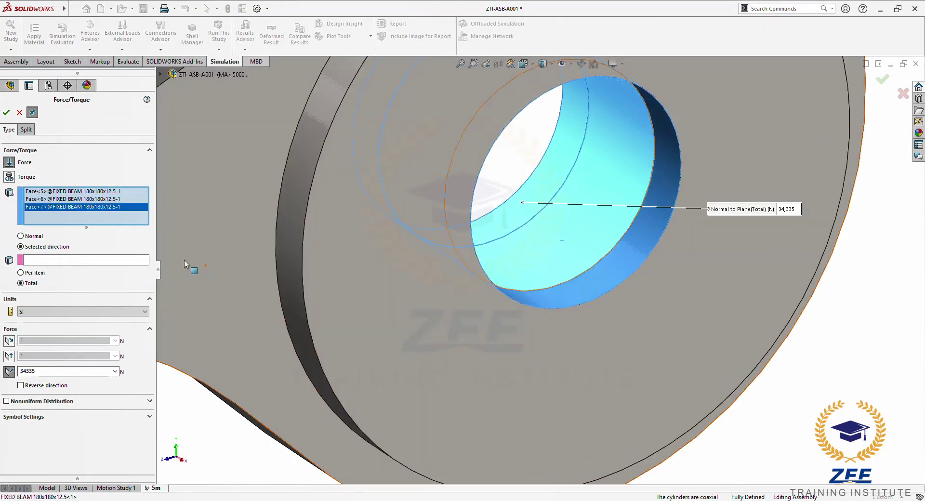
Direct the 34,335 N total force normal to the beam's top face and confirm it
click(124, 260)
scroll(576, 331, up, 8)
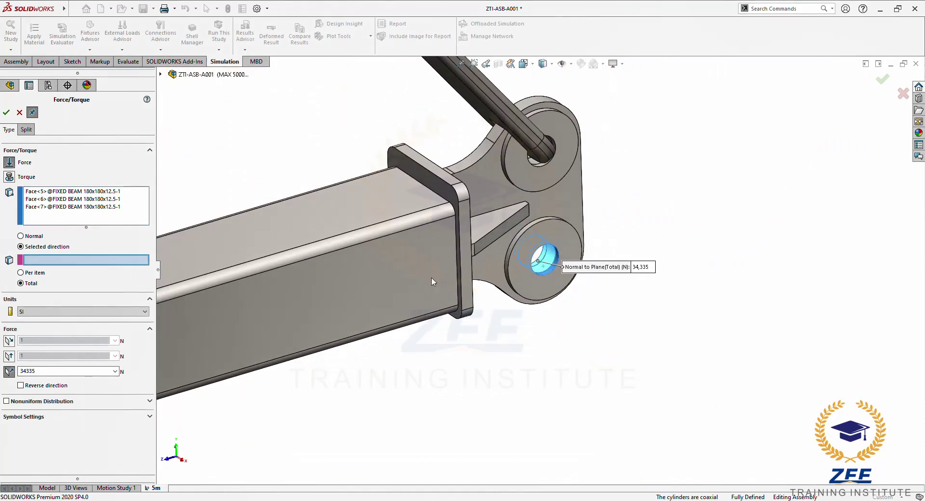
click(367, 221)
scroll(573, 319, down, 8)
scroll(573, 319, down, 2)
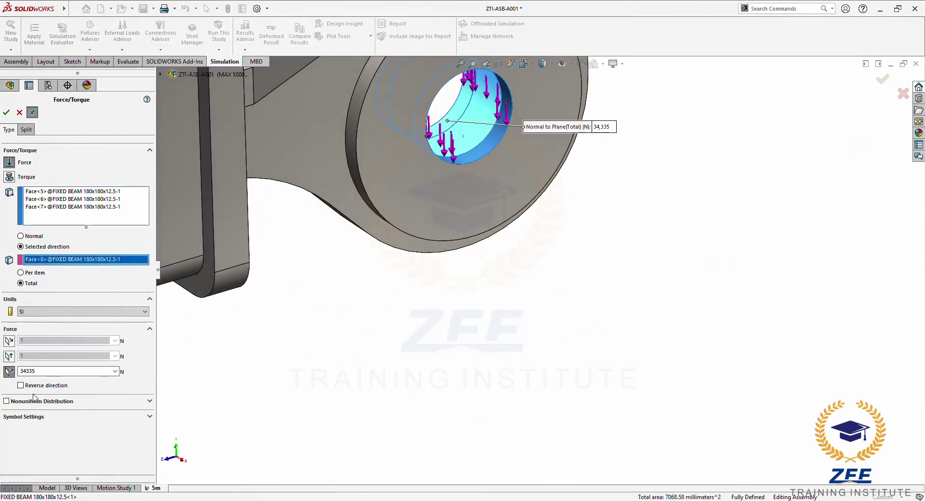
scroll(534, 246, up, 3)
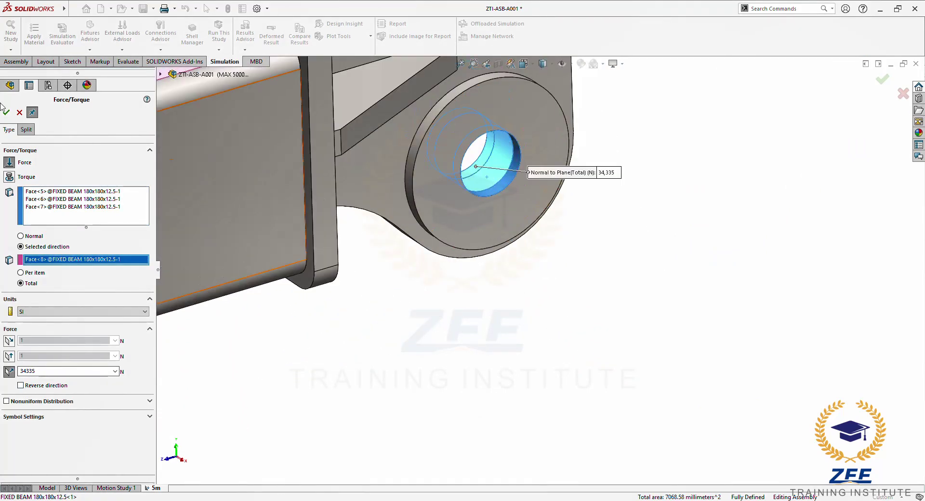
click(7, 112)
Close the force definition and save the assembly
click(20, 113)
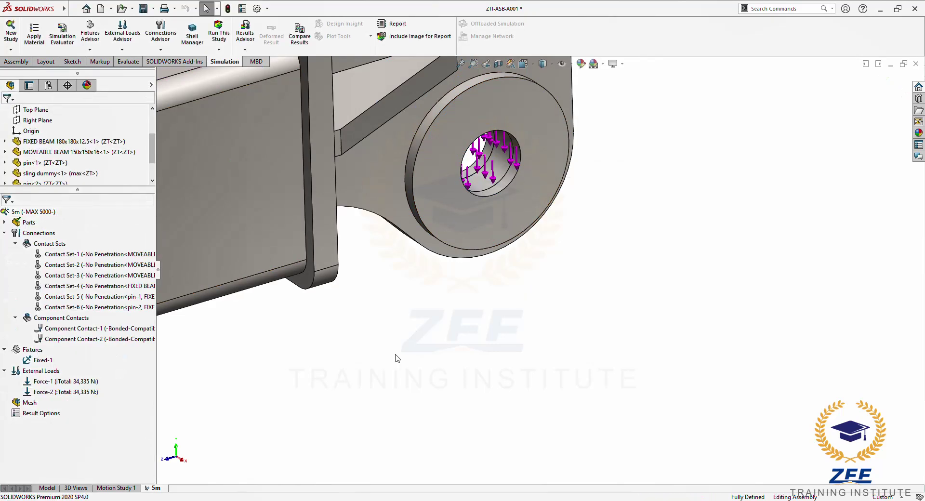
key(f)
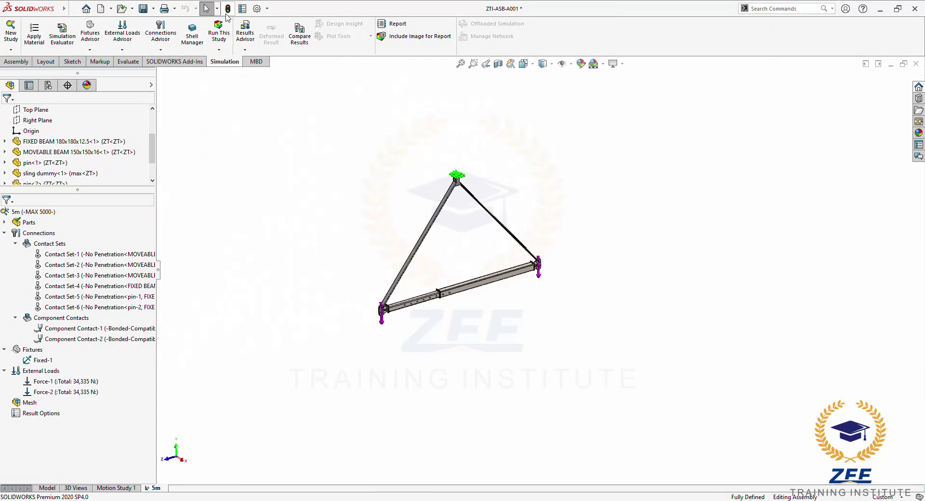
click(143, 9)
scroll(473, 222, down, 1)
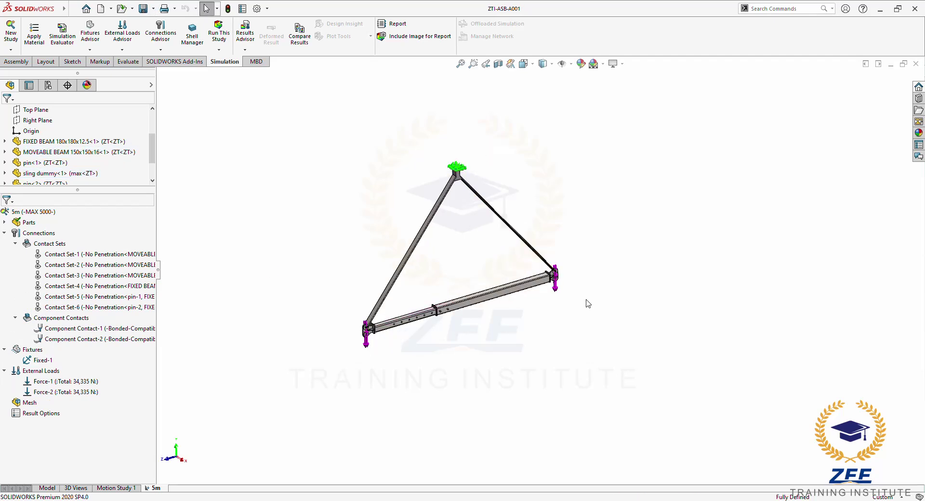
Toggle View Simulation Symbols off and back on in Hide/Show Items
click(570, 63)
click(563, 226)
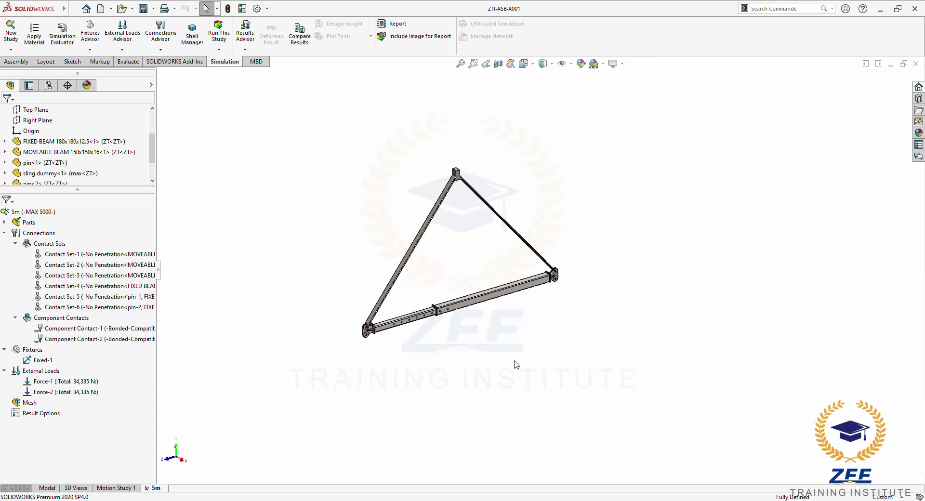
click(570, 64)
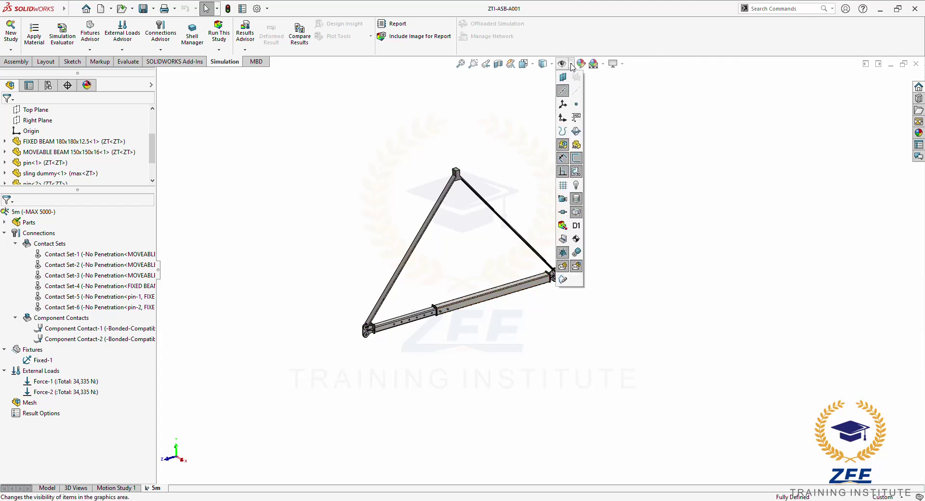
click(563, 226)
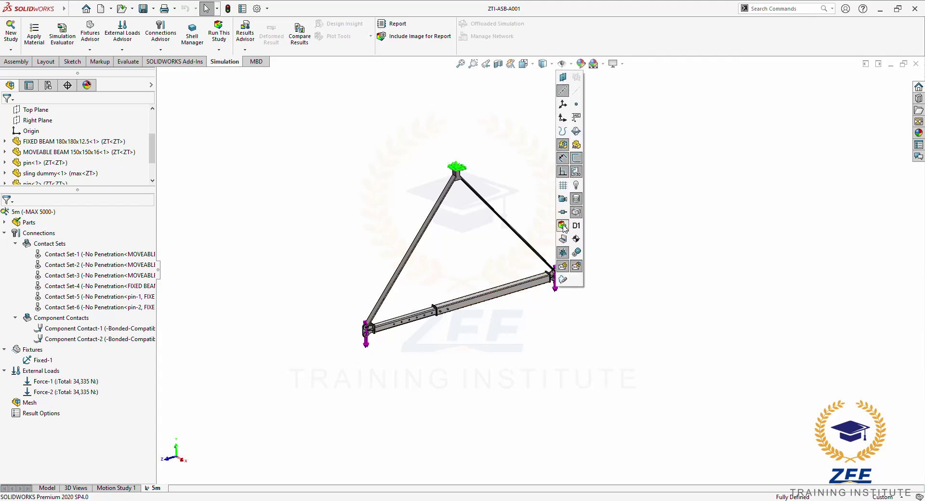
Save the assembly again and rotate the frame to a near front view
click(142, 9)
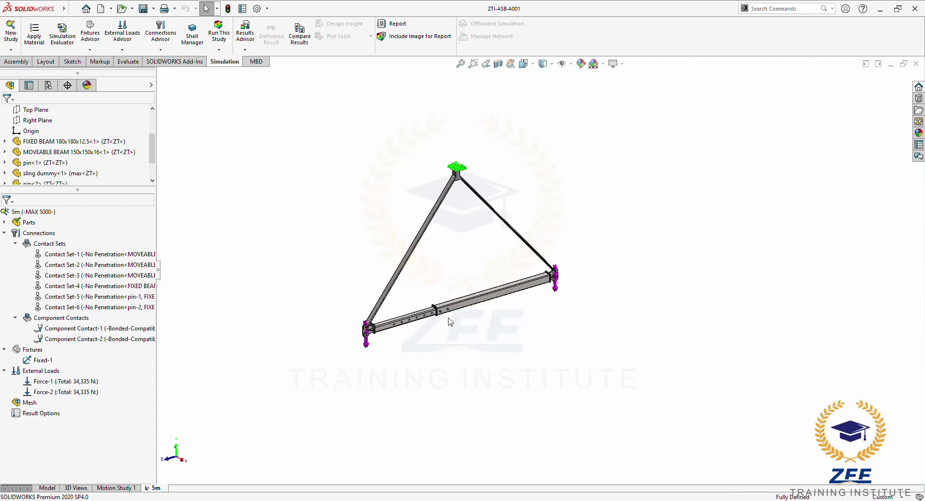
middle_drag(450, 322, 340, 338)
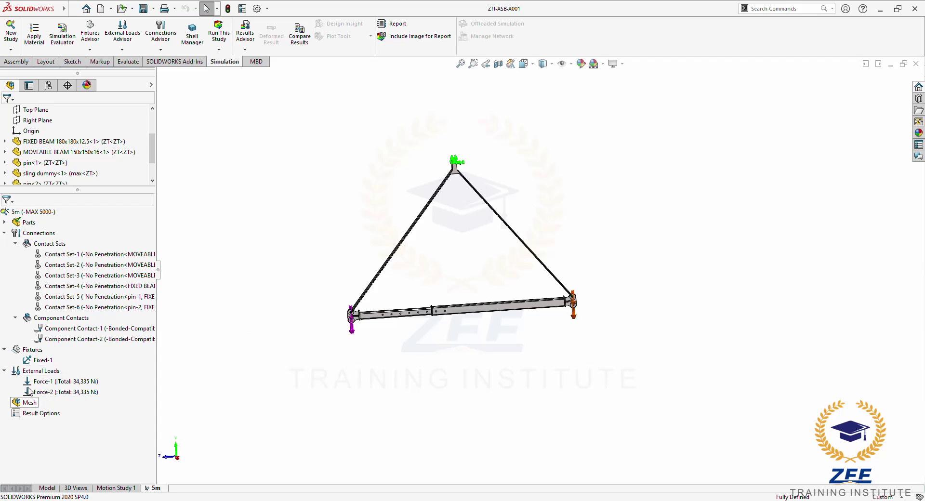
middle_drag(260, 354, 284, 376)
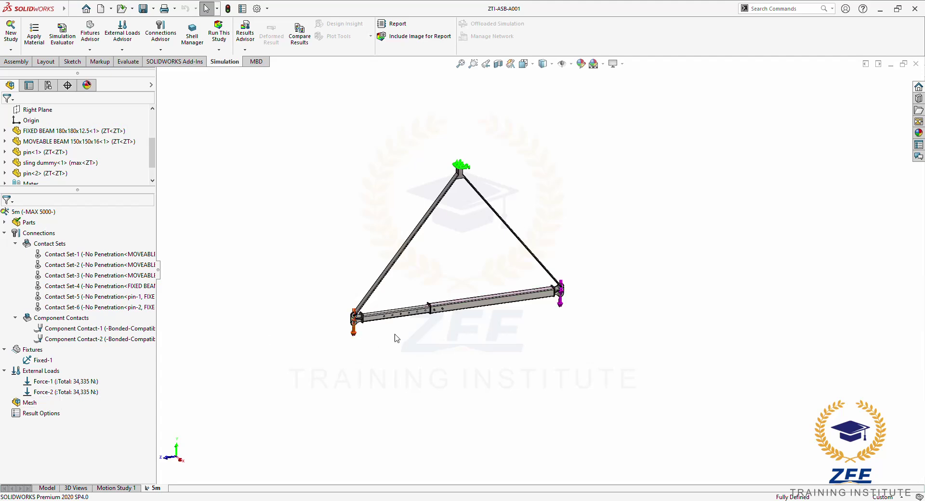
scroll(397, 335, down, 3)
middle_drag(396, 335, 413, 304)
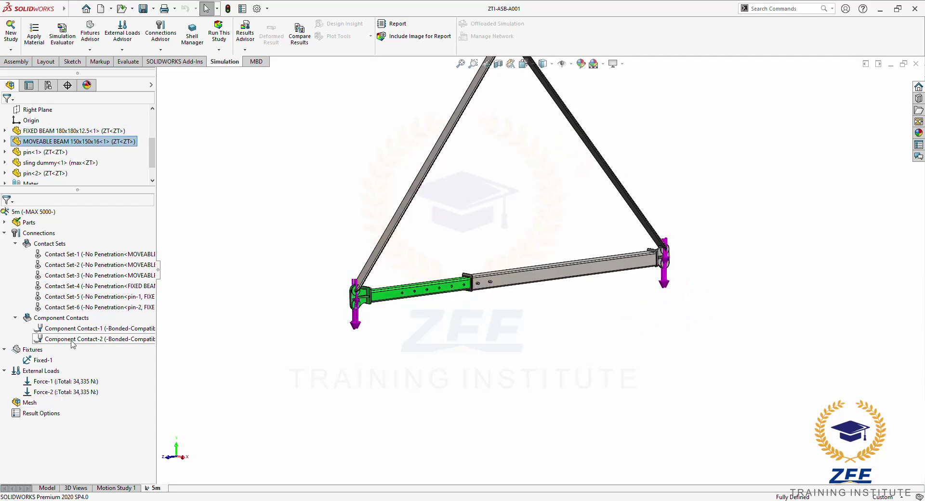
Begin a Fixed Geometry fixture from the Fixtures menu and orbit the frame edge-on
right_click(24, 353)
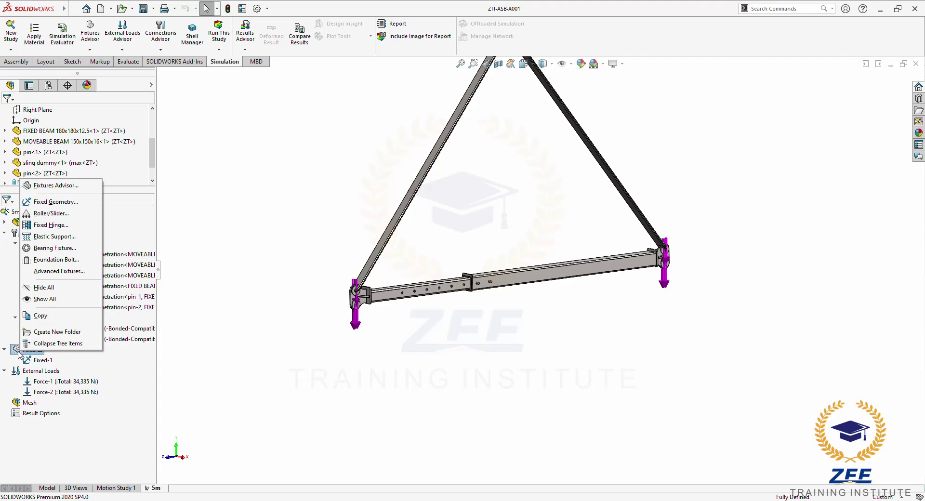
click(51, 203)
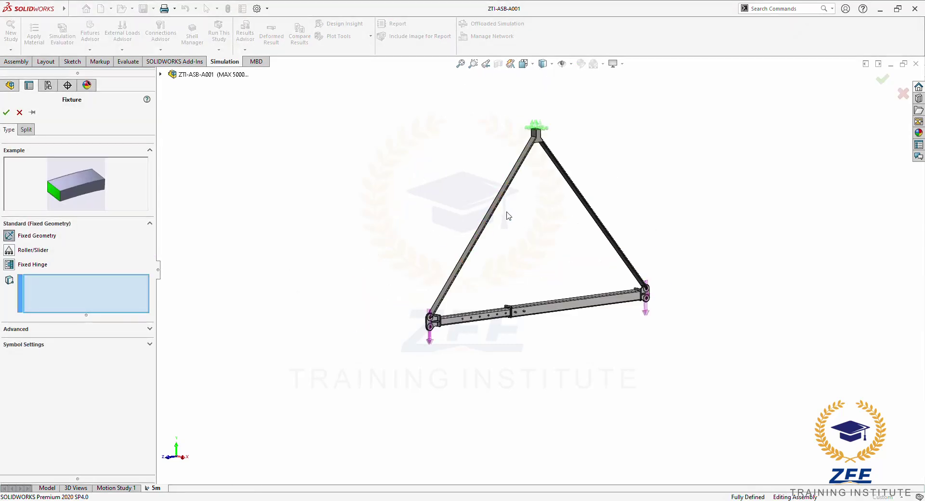
middle_drag(528, 244, 570, 328)
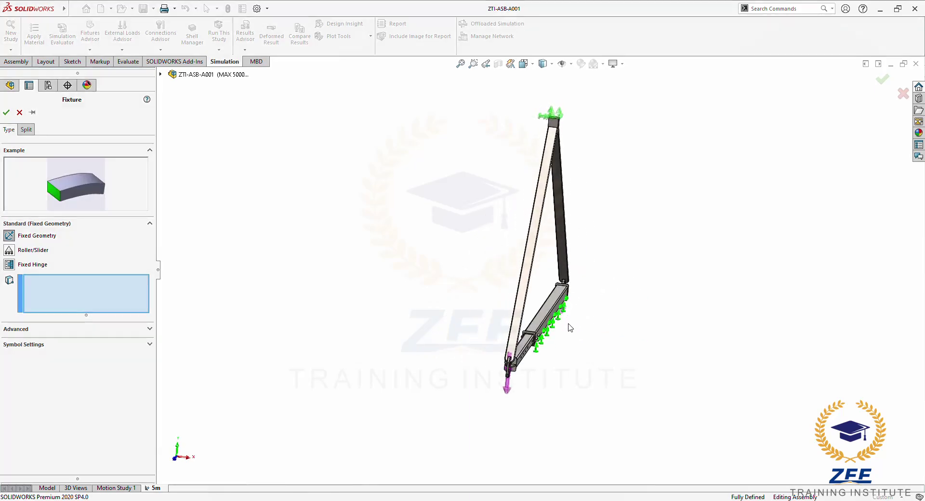
mouse_move(434, 324)
middle_down()
mouse_move(578, 355)
mouse_move(589, 344)
mouse_move(558, 355)
mouse_move(447, 334)
middle_up()
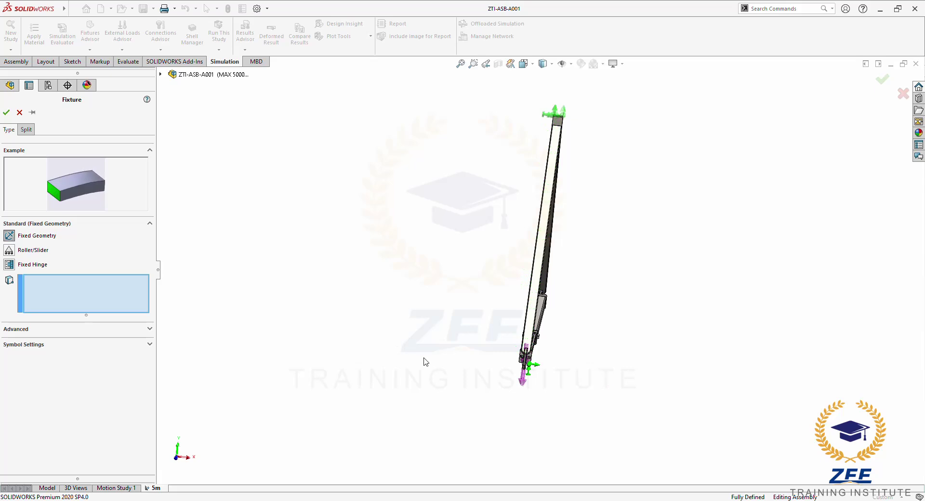
scroll(534, 355, down, 3)
scroll(521, 344, down, 3)
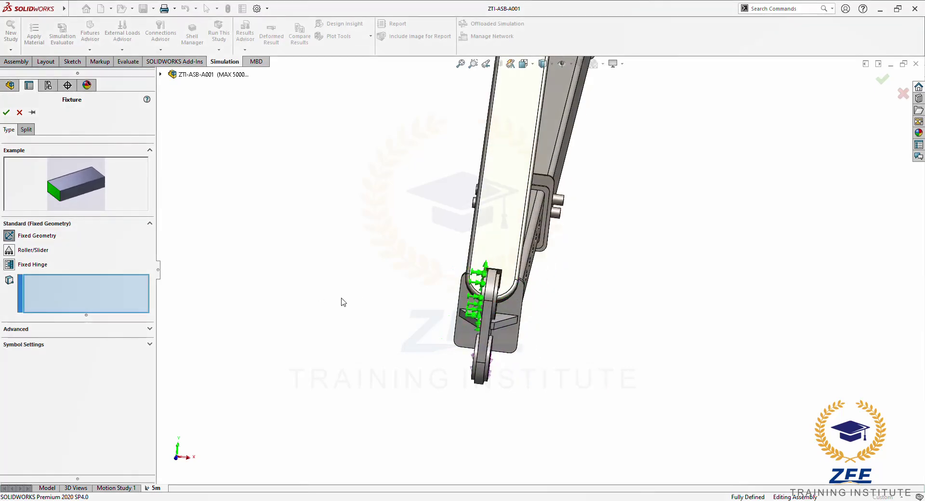
Orbit the lifting frame through front, edge-on and side-on angles to inspect it
middle_drag(536, 335, 525, 311)
scroll(525, 311, up, 5)
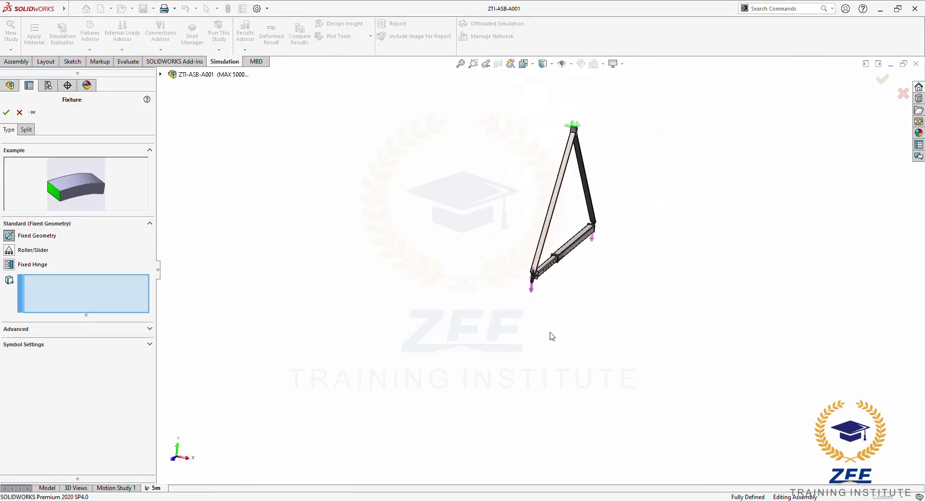
scroll(533, 337, down, 3)
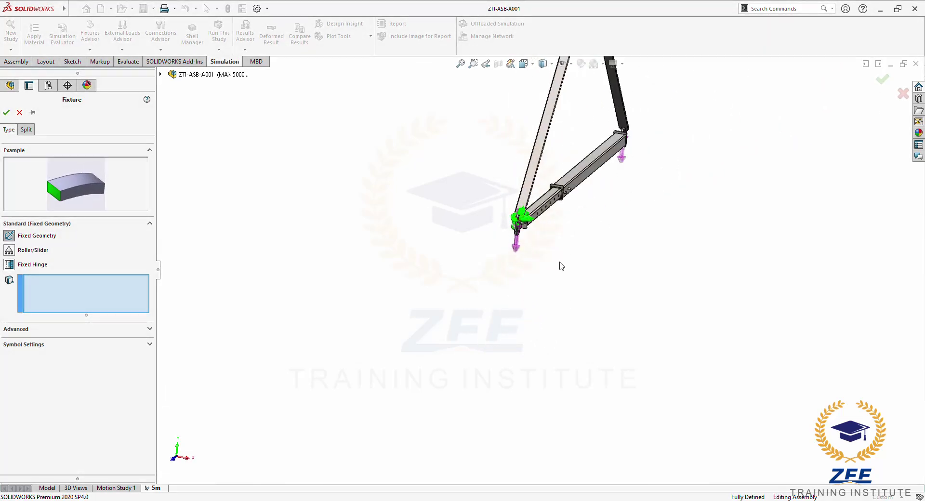
middle_drag(559, 264, 776, 226)
middle_drag(493, 278, 394, 326)
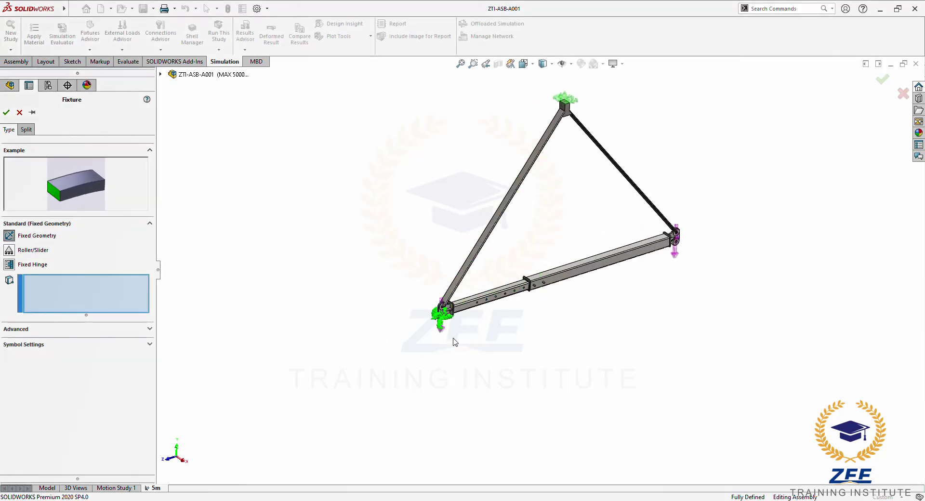
middle_drag(453, 342, 512, 312)
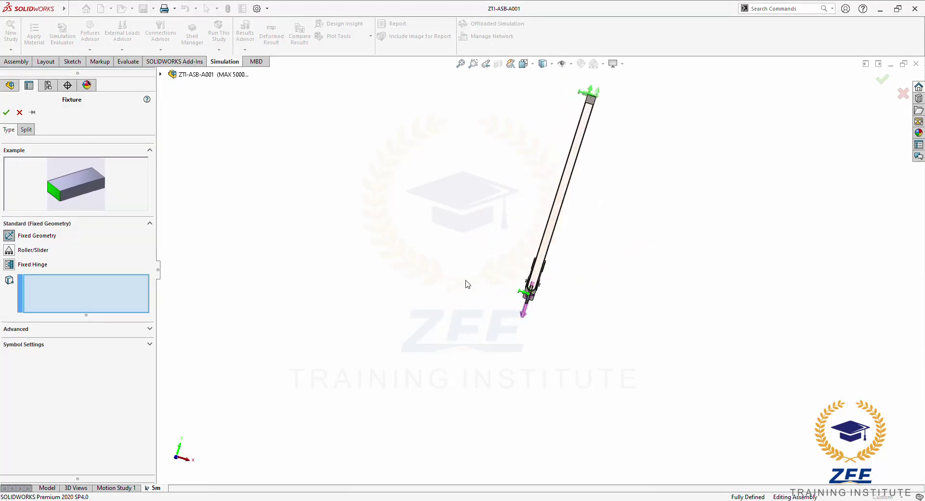
middle_drag(581, 327, 423, 293)
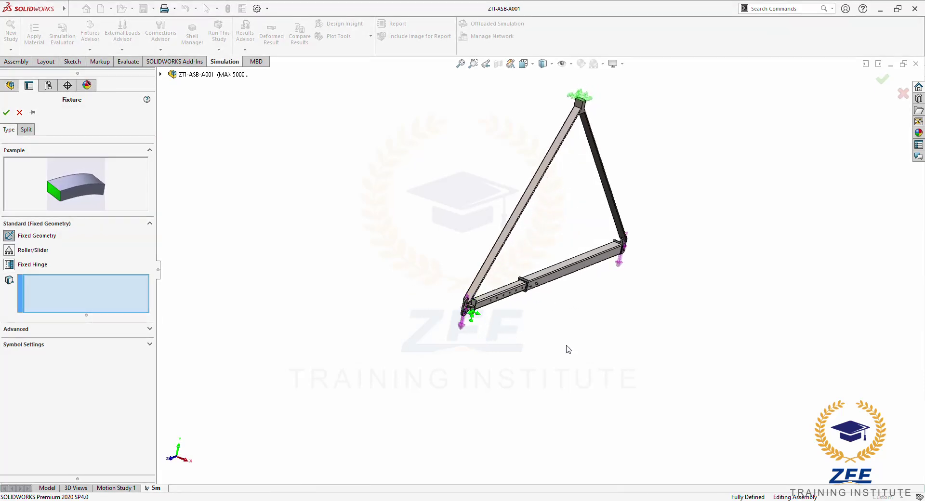
middle_drag(414, 293, 436, 295)
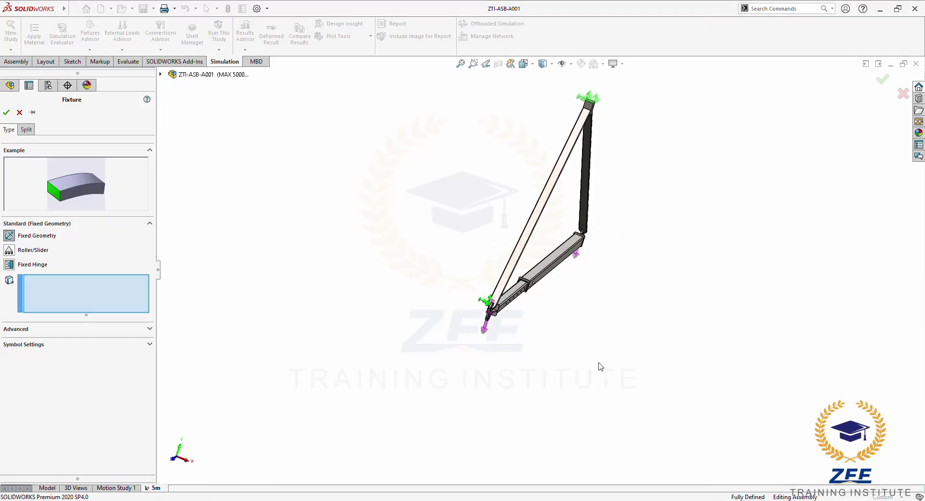
Switch to Use Reference Geometry and select the fixed and moveable beam and bracket faces
click(37, 331)
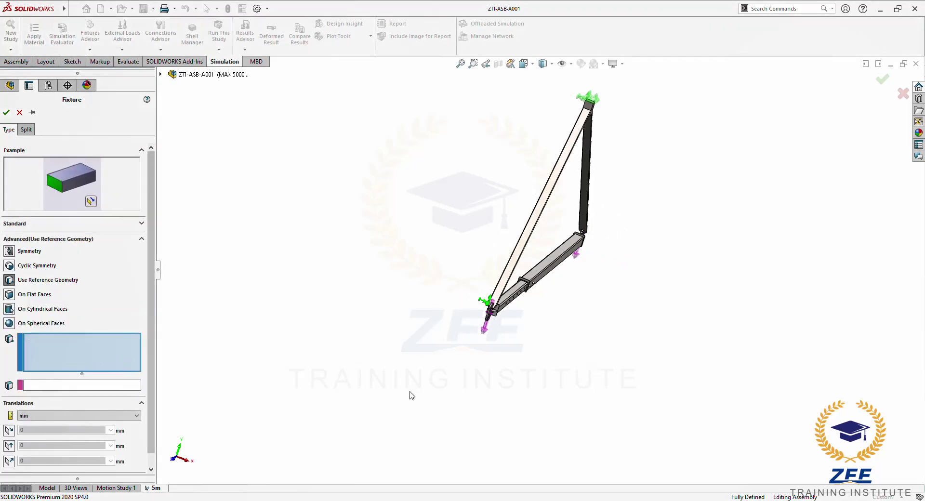
middle_drag(403, 382, 356, 352)
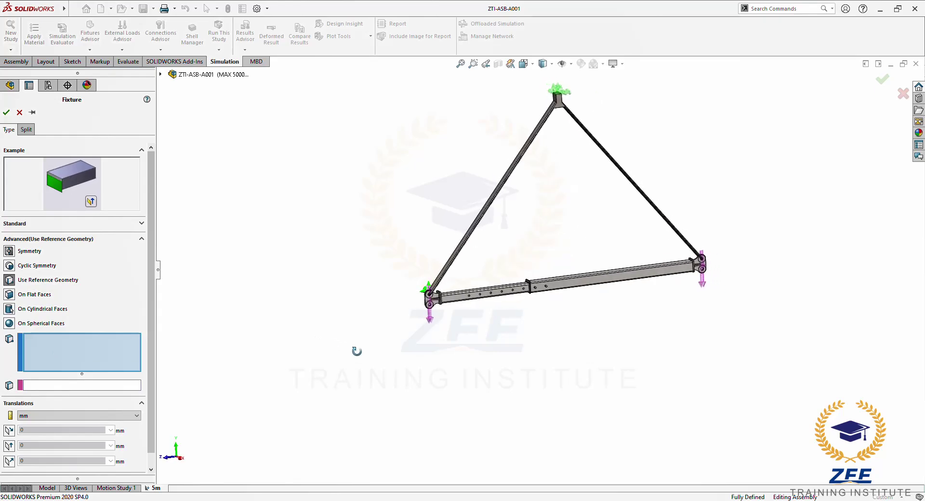
click(585, 280)
scroll(486, 324, down, 3)
click(464, 265)
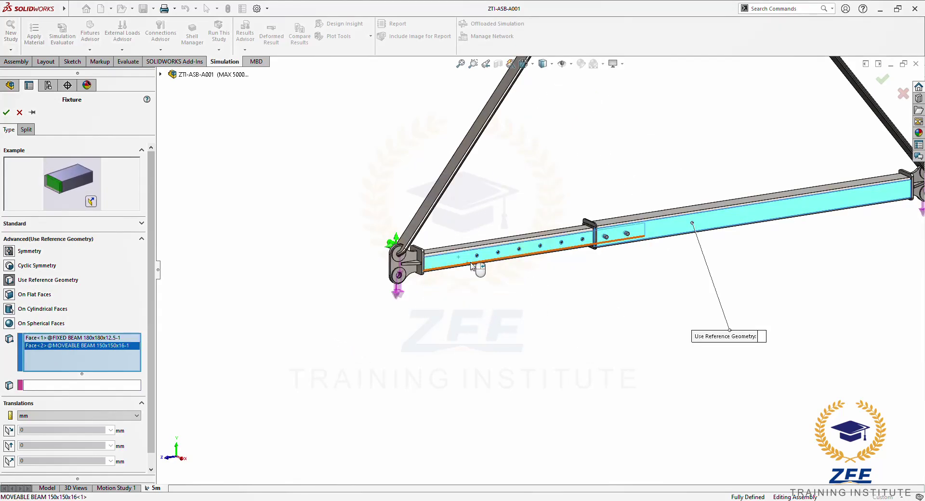
middle_drag(464, 265, 539, 285)
click(504, 268)
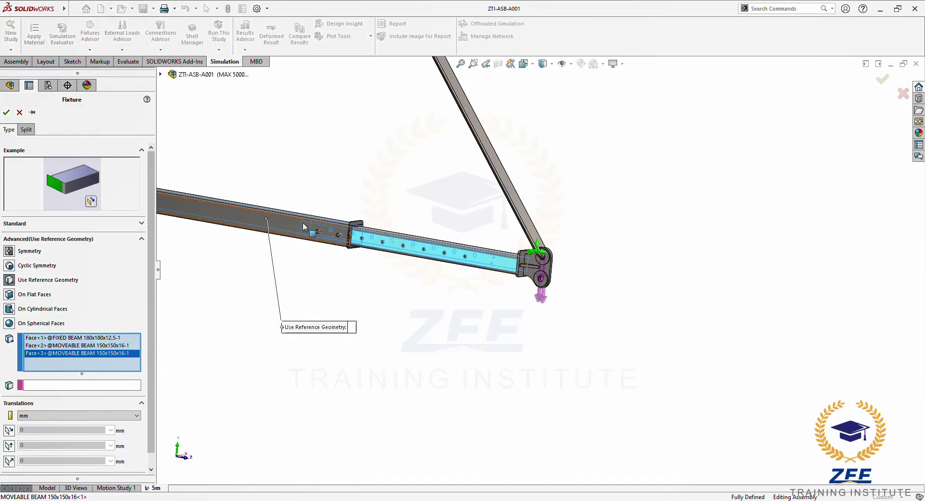
click(244, 224)
scroll(554, 337, down, 4)
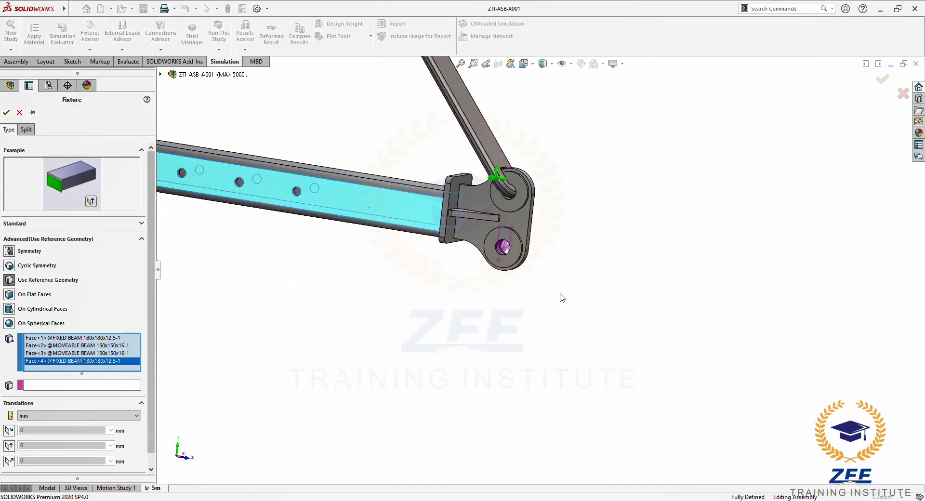
click(476, 200)
middle_drag(476, 201, 328, 250)
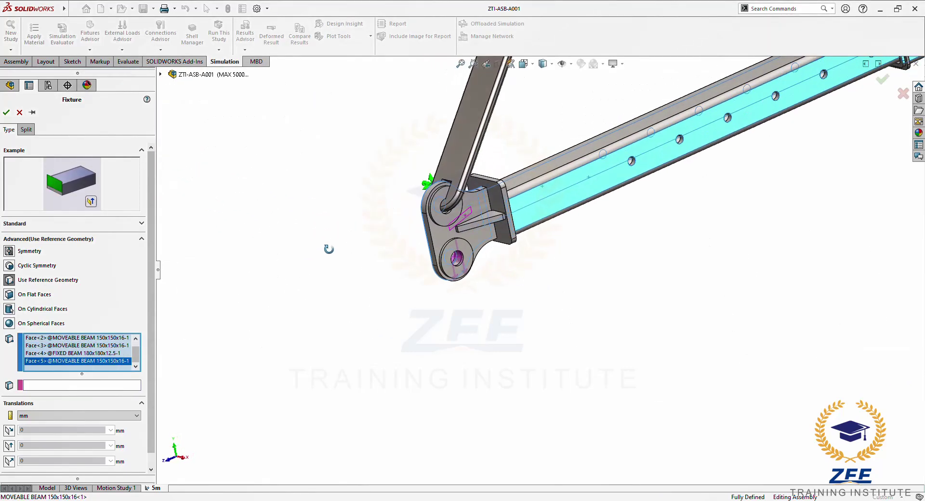
click(496, 226)
scroll(698, 268, up, 5)
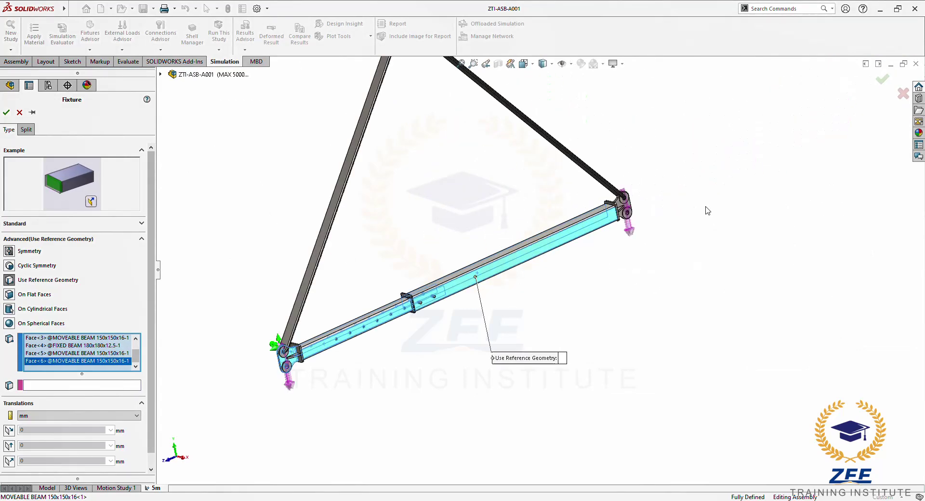
scroll(627, 221, down, 6)
click(563, 249)
middle_drag(562, 255, 357, 324)
click(543, 268)
scroll(623, 140, down, 4)
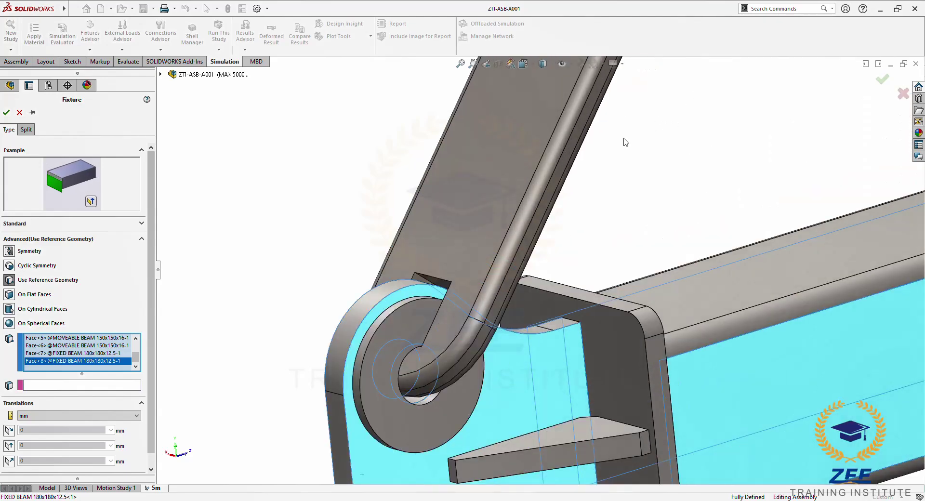
Add the two sling dummy faces to the fixture selection
click(565, 174)
scroll(550, 202, up, 8)
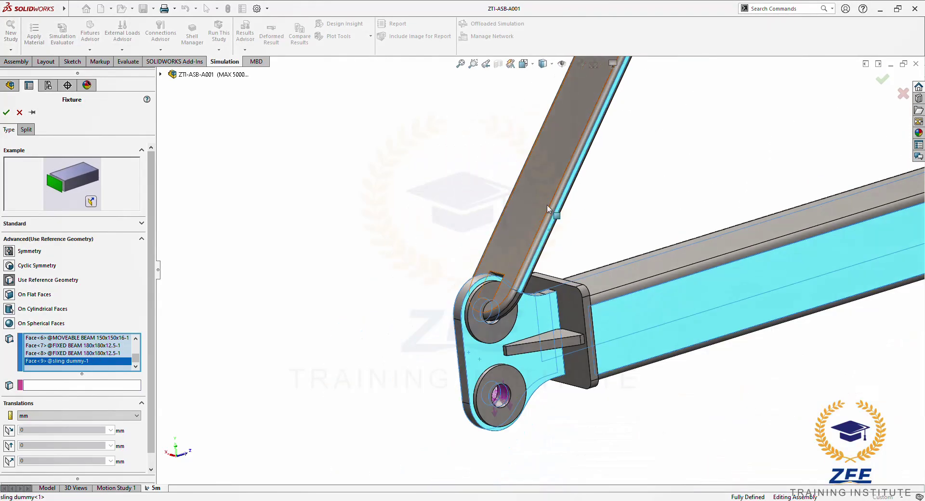
scroll(583, 168, down, 5)
middle_drag(583, 168, 646, 191)
scroll(646, 192, up, 5)
click(541, 368)
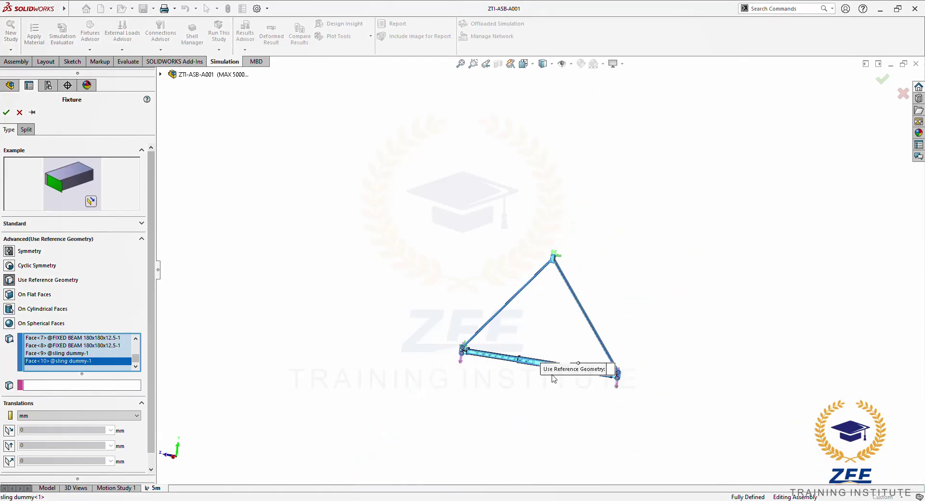
scroll(541, 369, down, 5)
middle_drag(559, 355, 427, 390)
scroll(427, 391, up, 5)
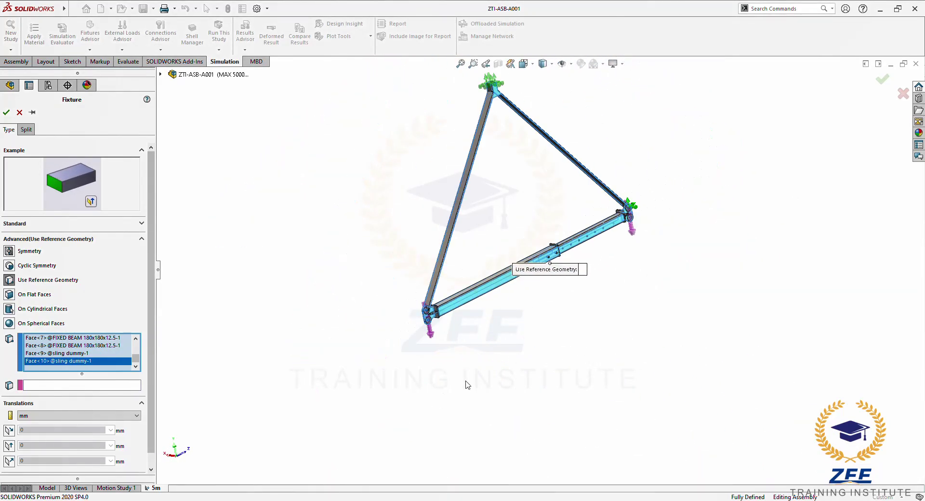
scroll(468, 386, down, 5)
mouse_move(498, 247)
middle_down()
mouse_move(504, 280)
mouse_move(507, 259)
middle_up()
scroll(490, 182, up, 5)
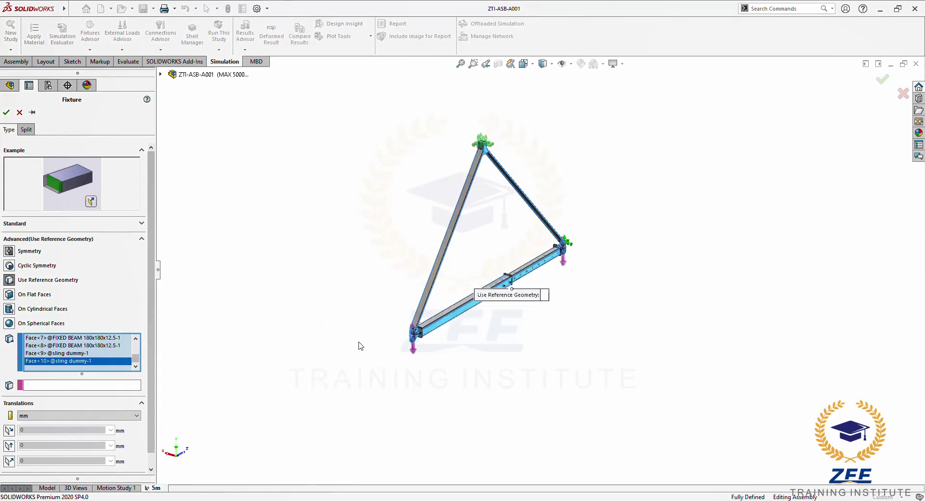
middle_drag(307, 362, 356, 324)
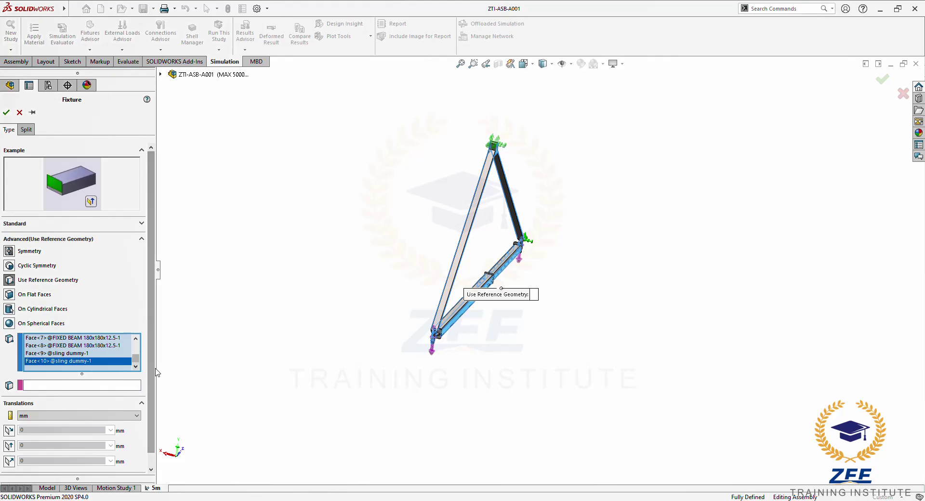
scroll(145, 380, down, 1)
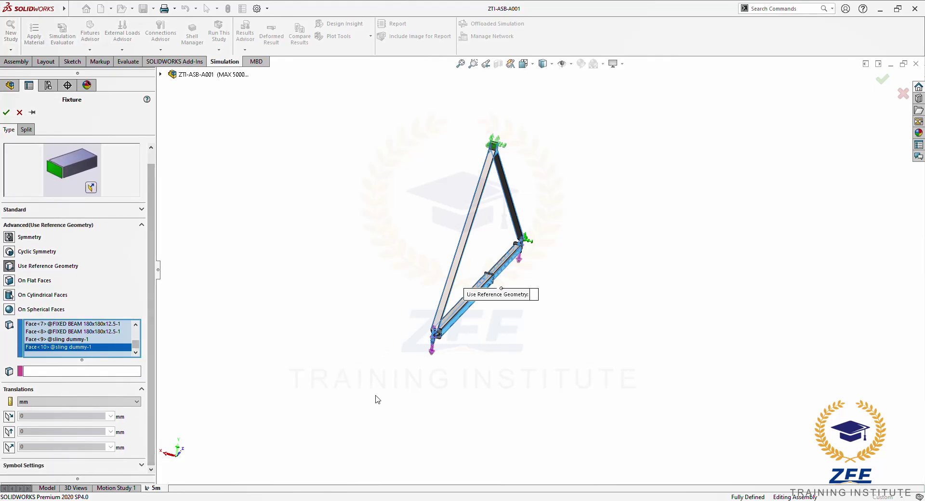
Restrain Normal to Plane, Along Plane Dir 1 and Dir 2 at 0 mm, then activate the reference face box
click(10, 447)
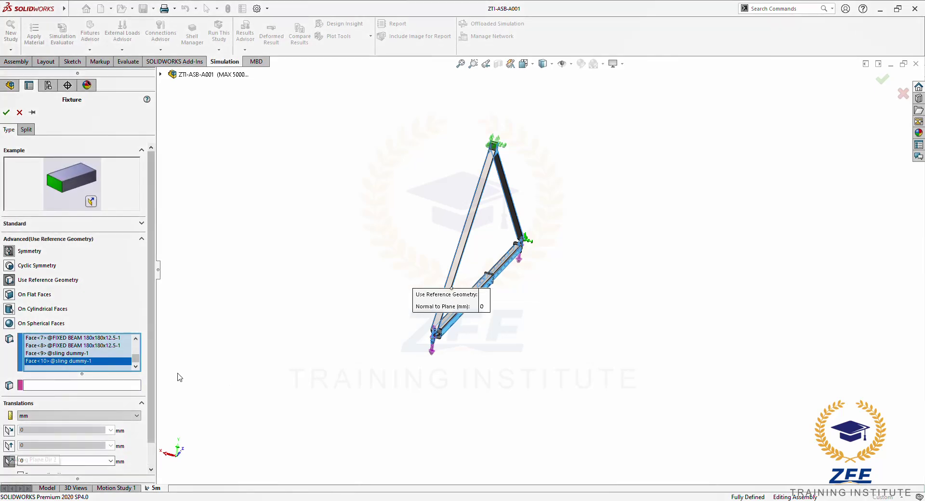
scroll(149, 403, down, 1)
middle_drag(337, 385, 380, 378)
scroll(386, 352, down, 3)
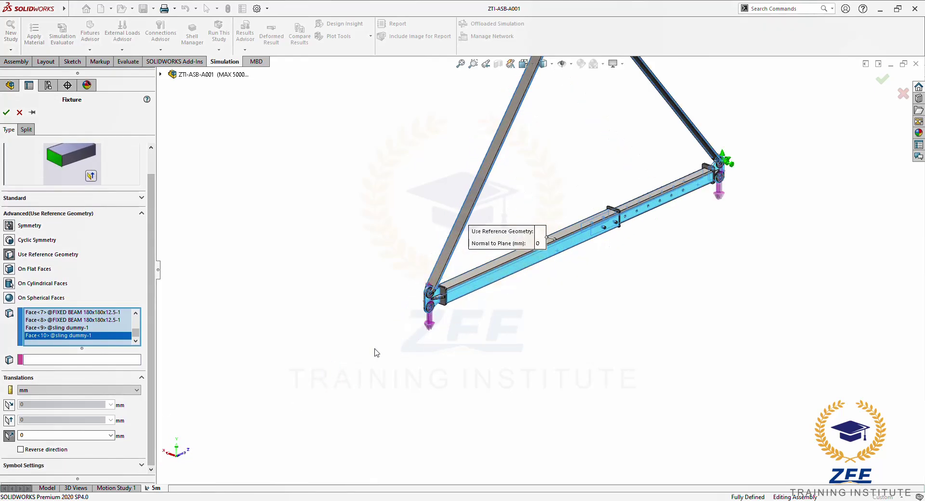
scroll(520, 264, down, 3)
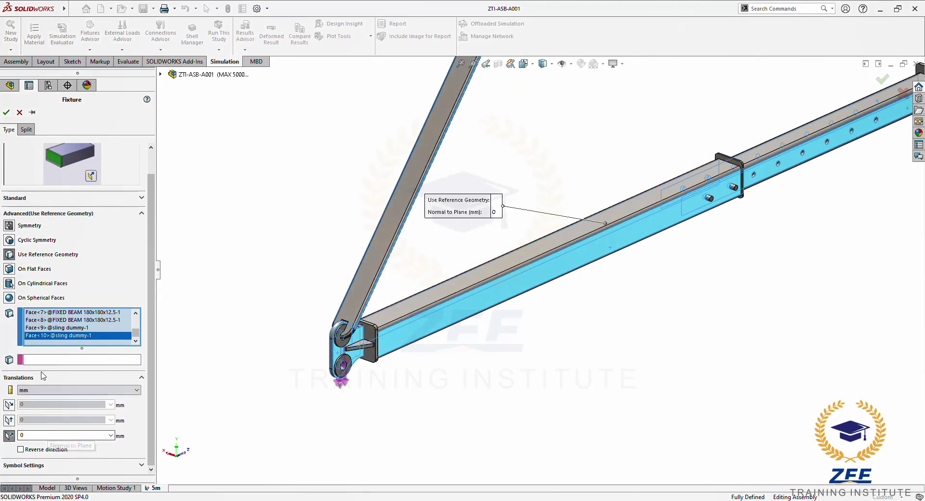
click(9, 405)
scroll(462, 436, up, 5)
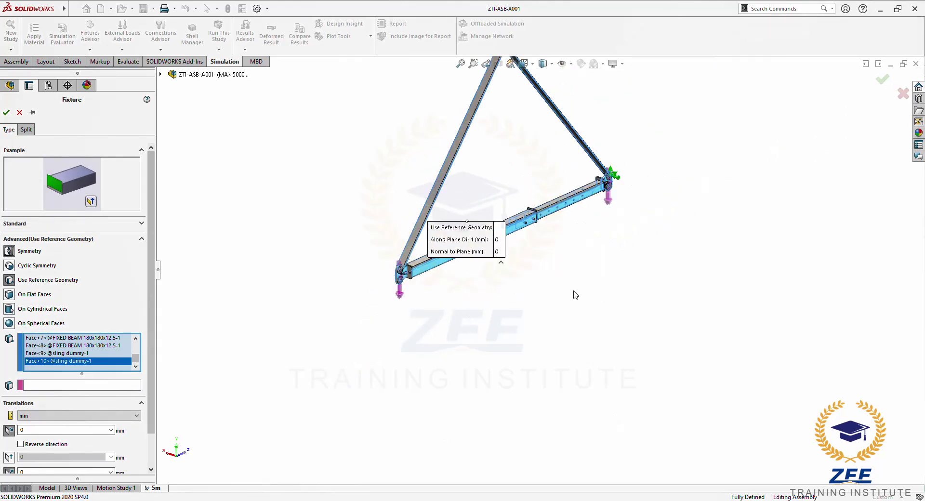
click(9, 457)
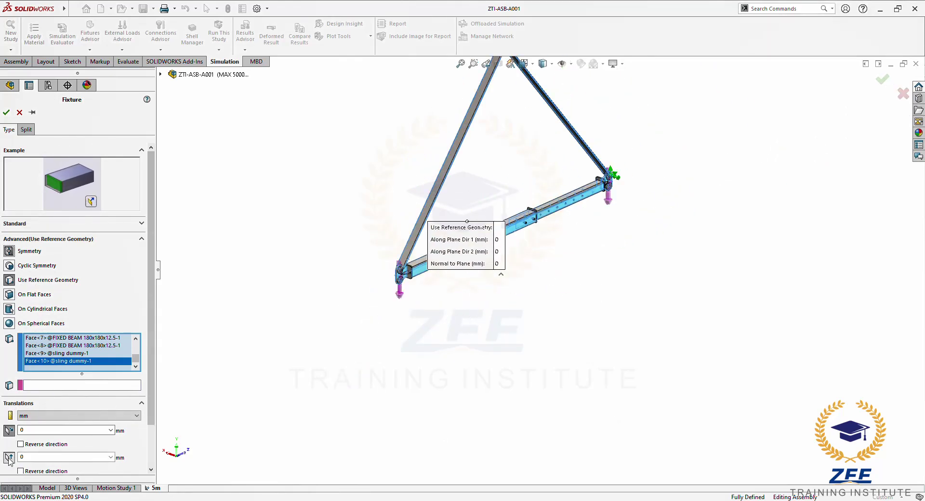
scroll(551, 279, down, 5)
drag(287, 226, 415, 352)
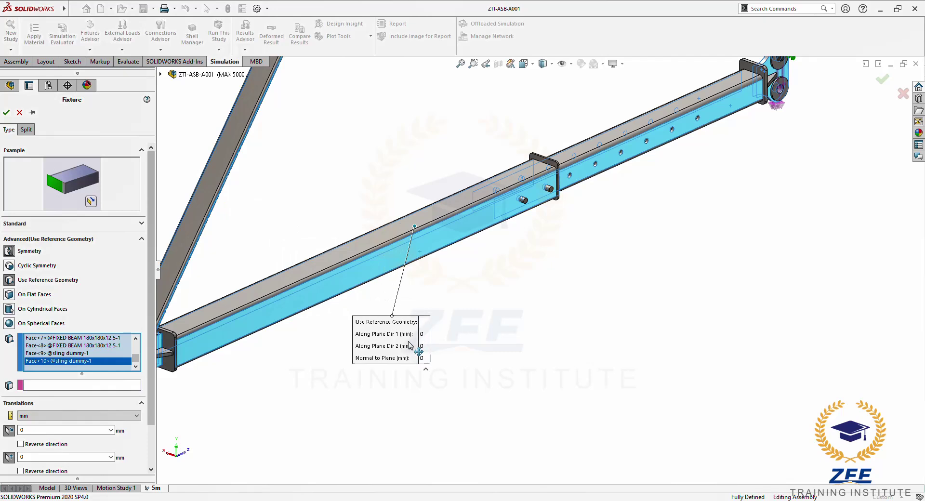
scroll(474, 230, up, 3)
scroll(385, 443, down, 3)
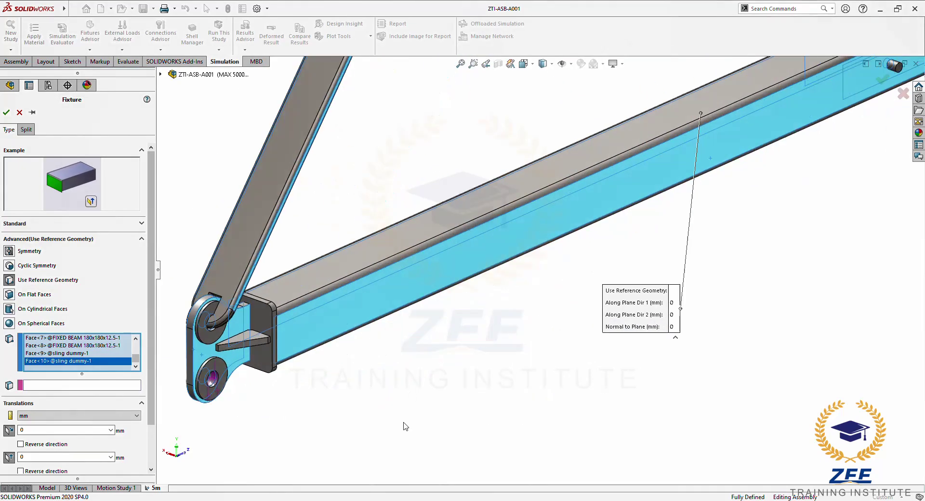
scroll(559, 261, up, 3)
scroll(155, 374, down, 2)
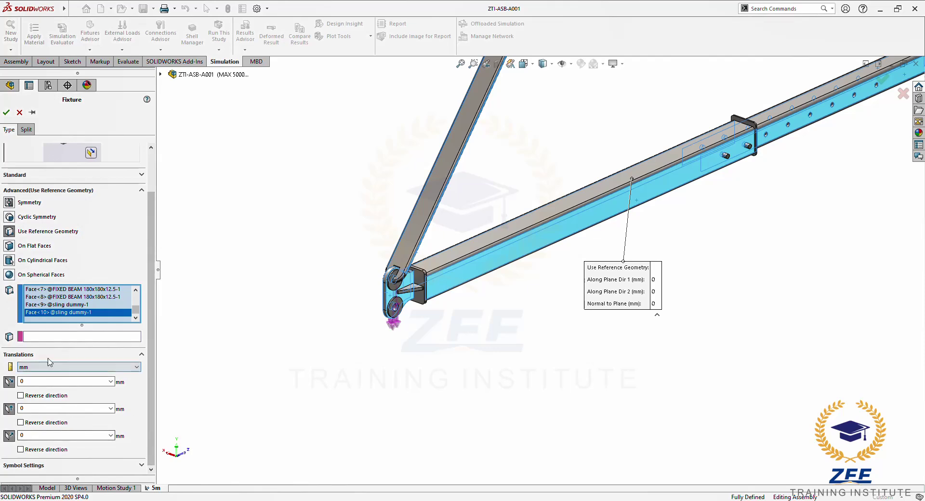
click(48, 337)
scroll(382, 353, up, 2)
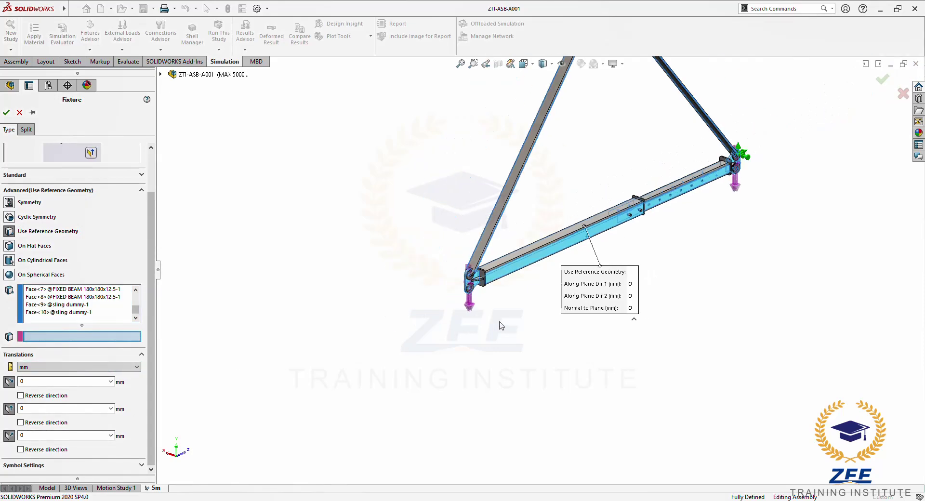
scroll(503, 245, down, 5)
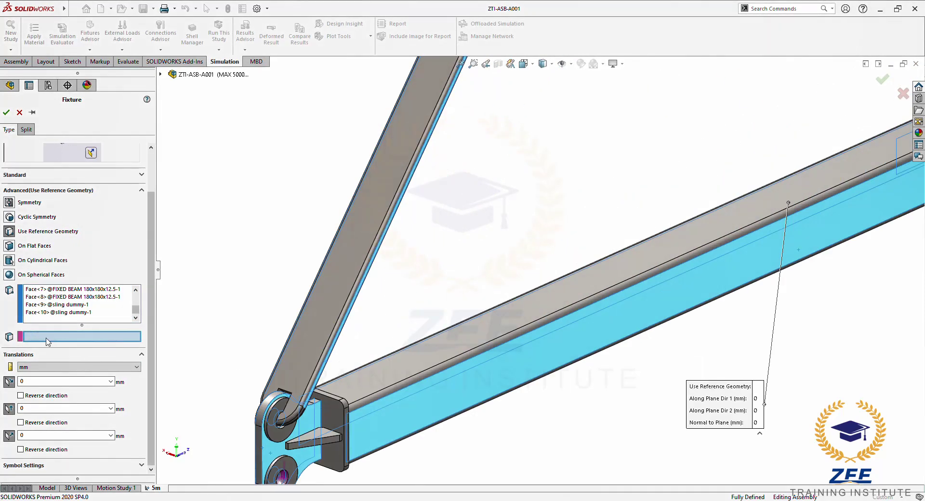
Use the FIXED BEAM face as reference and clear all three direction restraints
click(480, 331)
scroll(473, 350, up, 3)
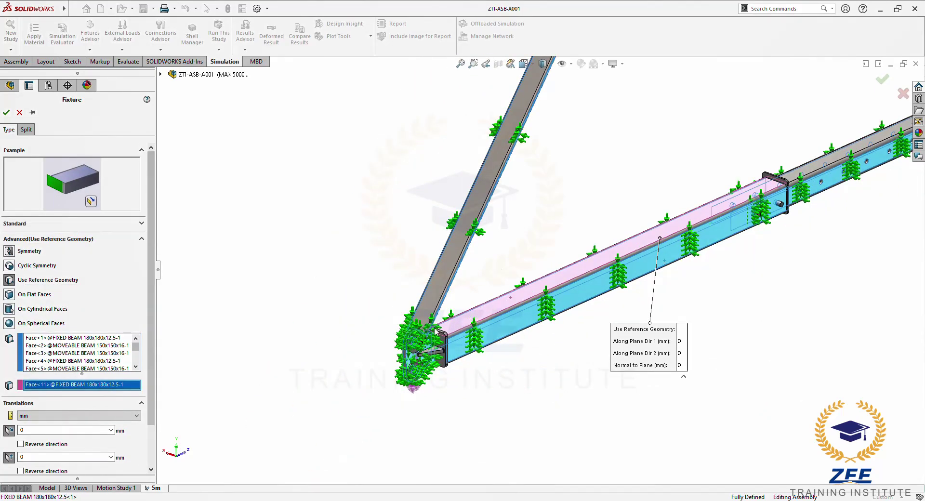
scroll(22, 431, down, 2)
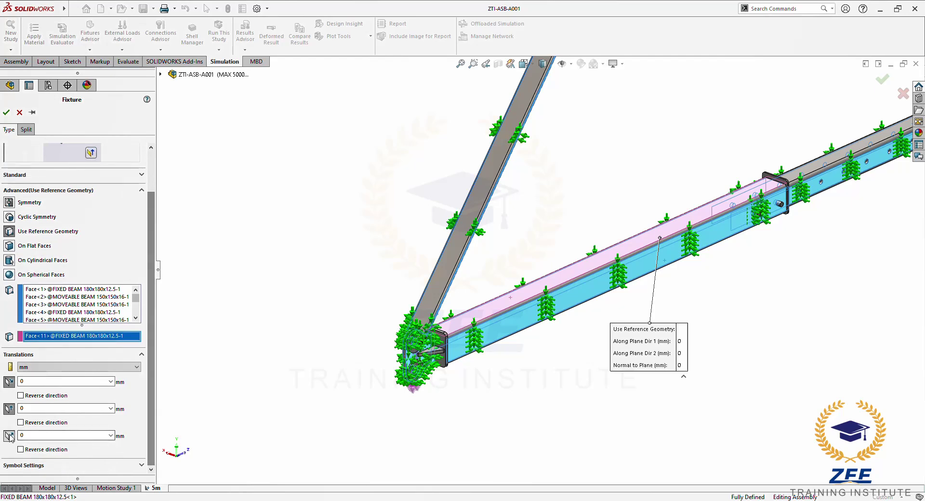
click(10, 436)
scroll(13, 417, up, 2)
click(9, 432)
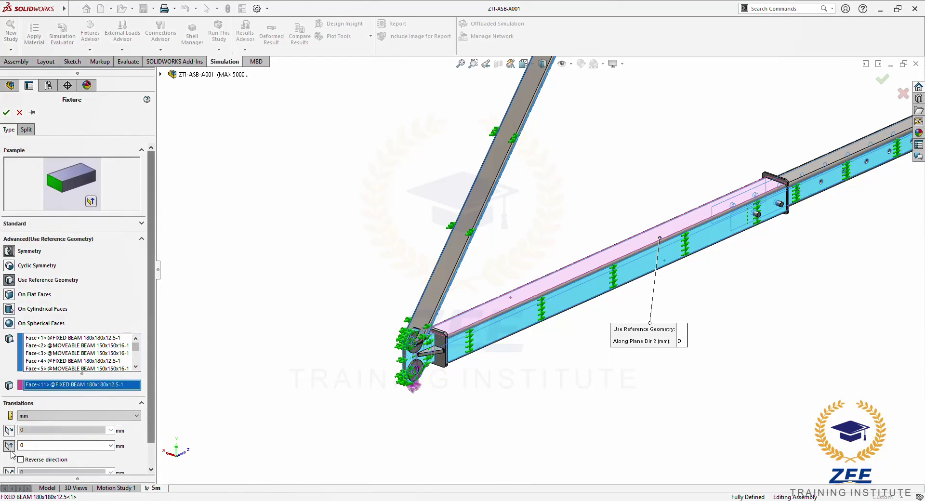
click(9, 446)
scroll(150, 444, down, 1)
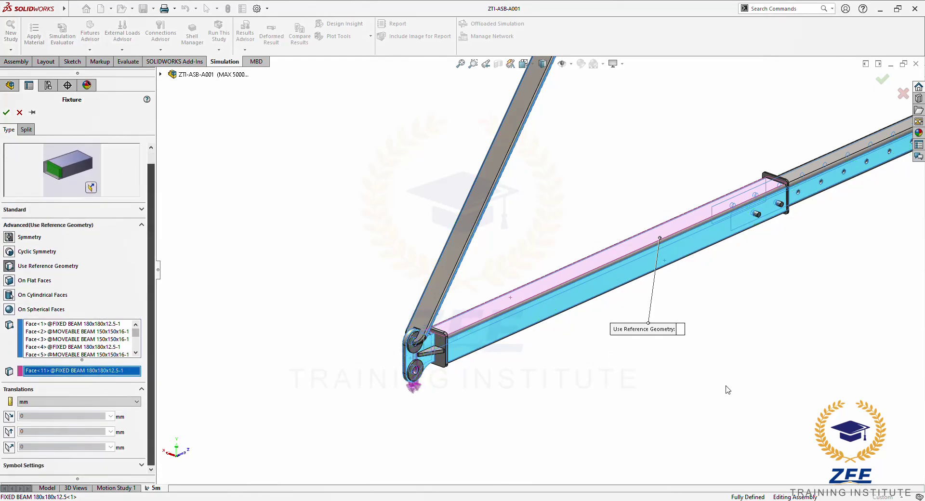
scroll(609, 211, up, 5)
scroll(609, 211, down, 2)
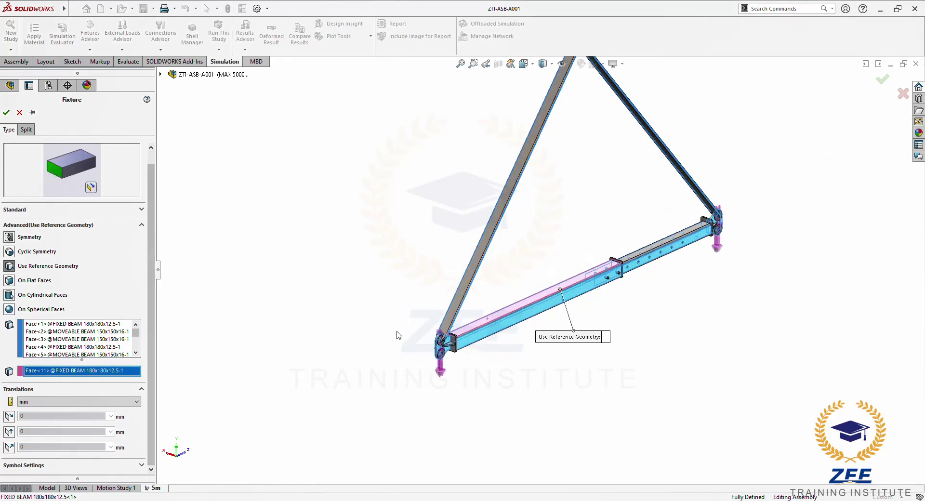
middle_drag(368, 322, 395, 330)
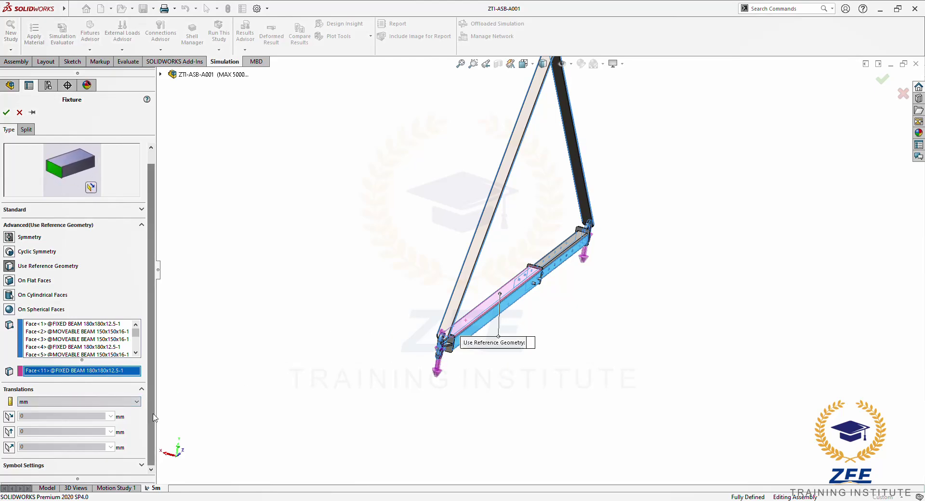
Restrain only Along Plane Dir 1 at 0 mm and create the fixture
click(8, 416)
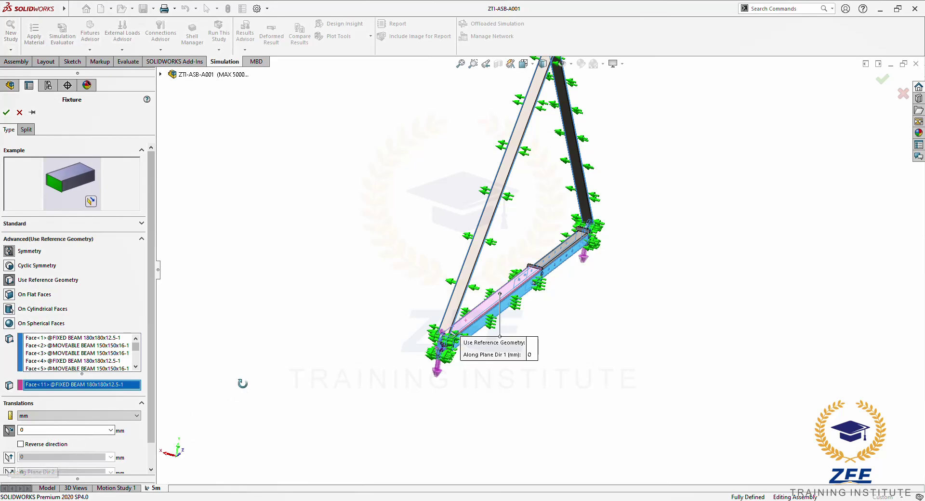
middle_drag(181, 449, 199, 431)
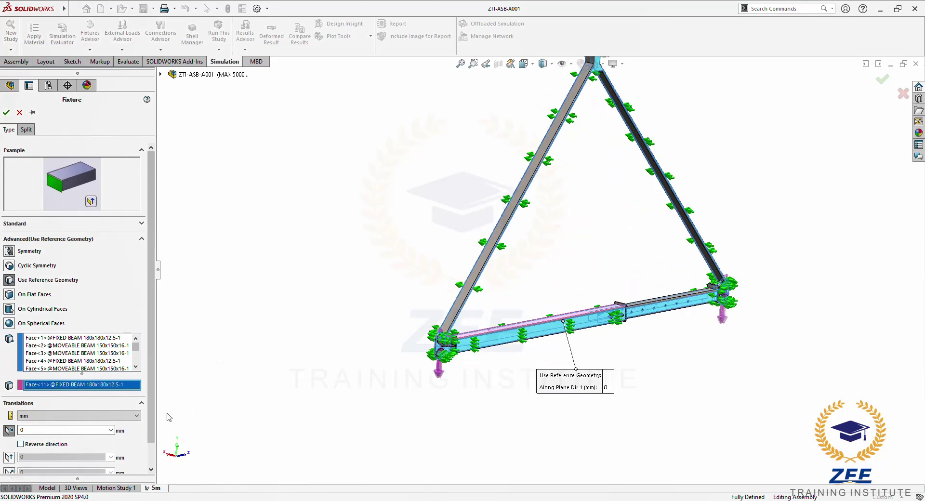
scroll(77, 424, down, 2)
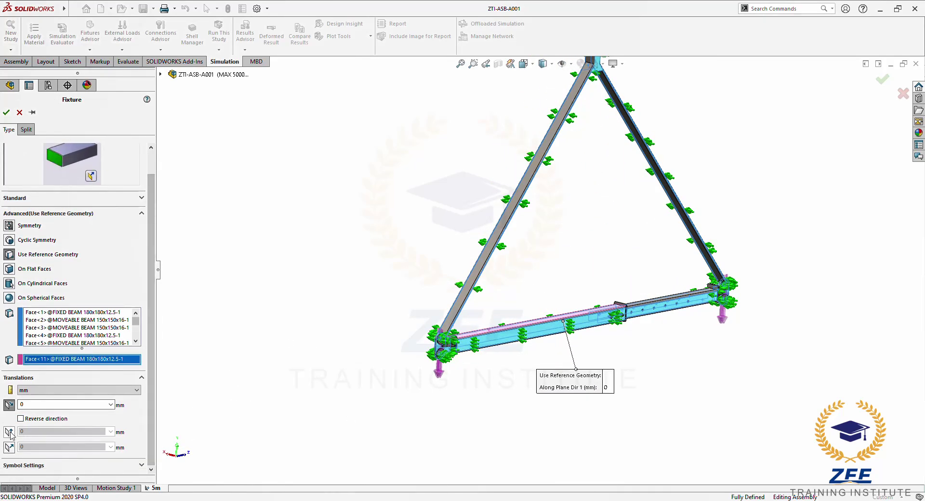
middle_drag(350, 385, 510, 260)
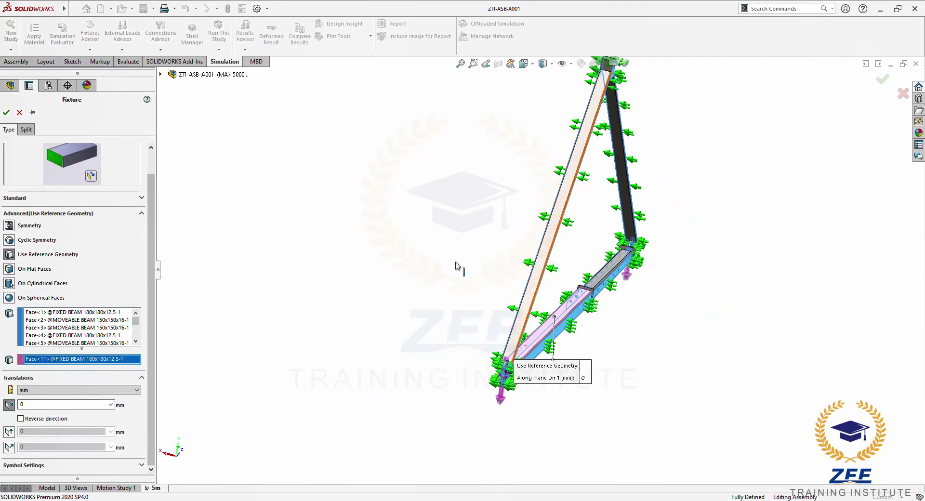
click(19, 113)
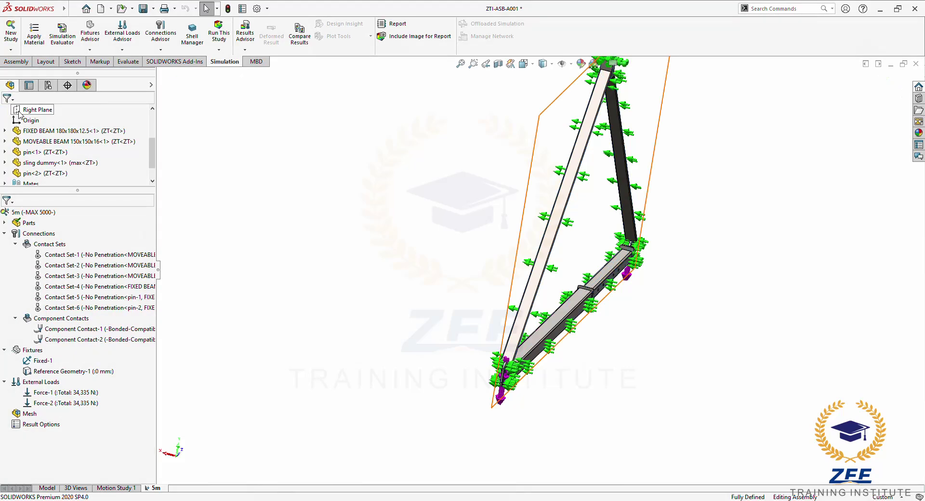
Create a curvature-based mesh at Fine density for the whole triangular frame
key(ctrl+3)
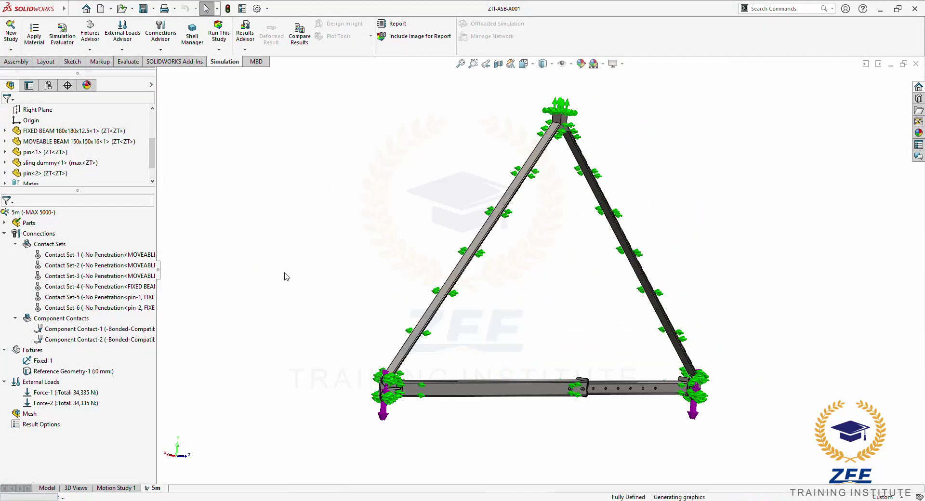
right_click(25, 414)
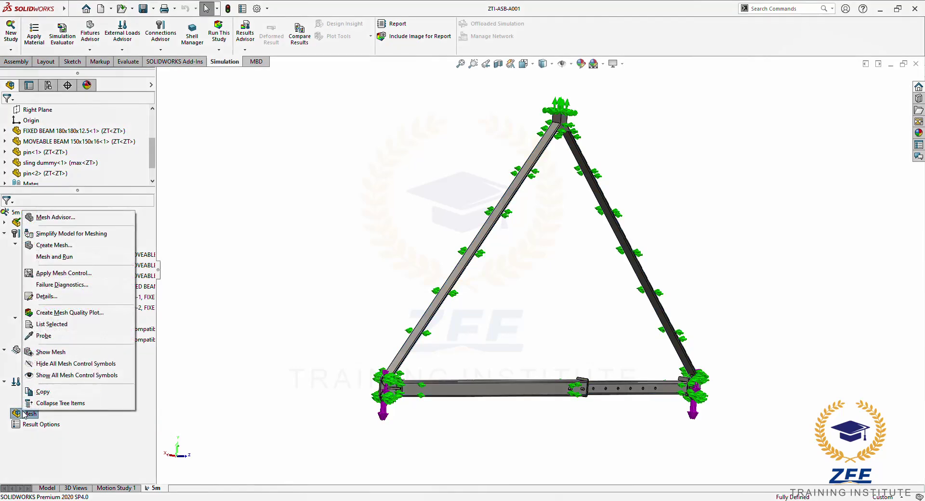
click(54, 244)
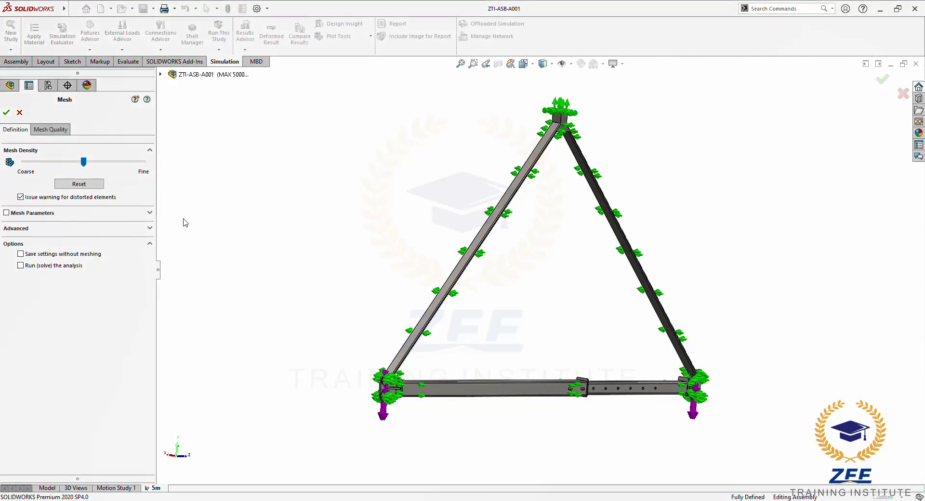
click(151, 213)
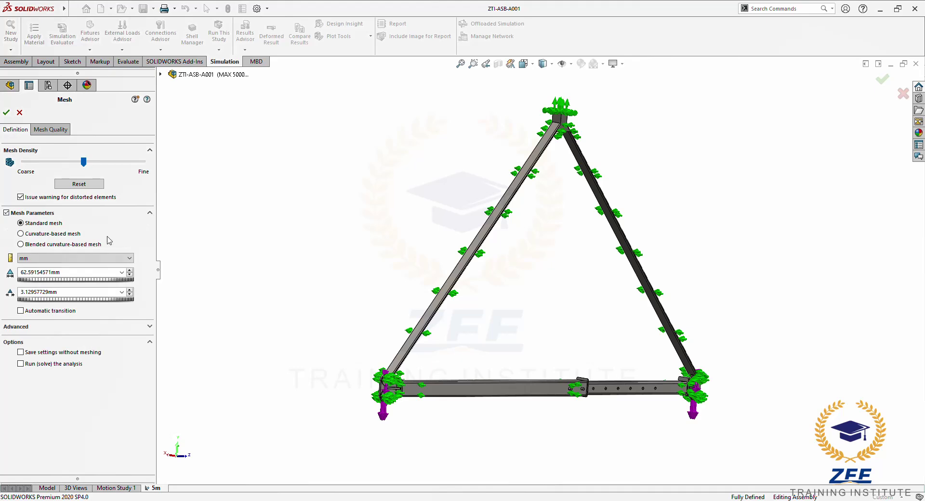
click(41, 234)
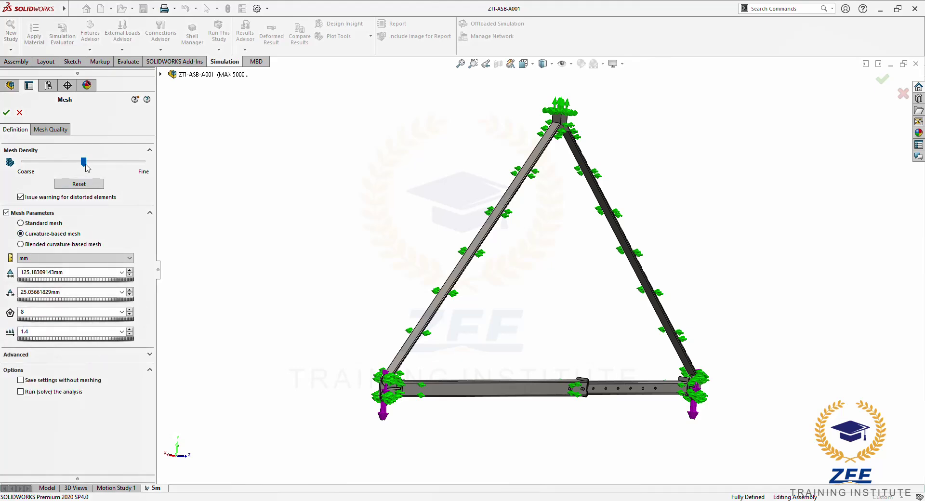
drag(85, 164, 81, 163)
middle_drag(354, 295, 353, 316)
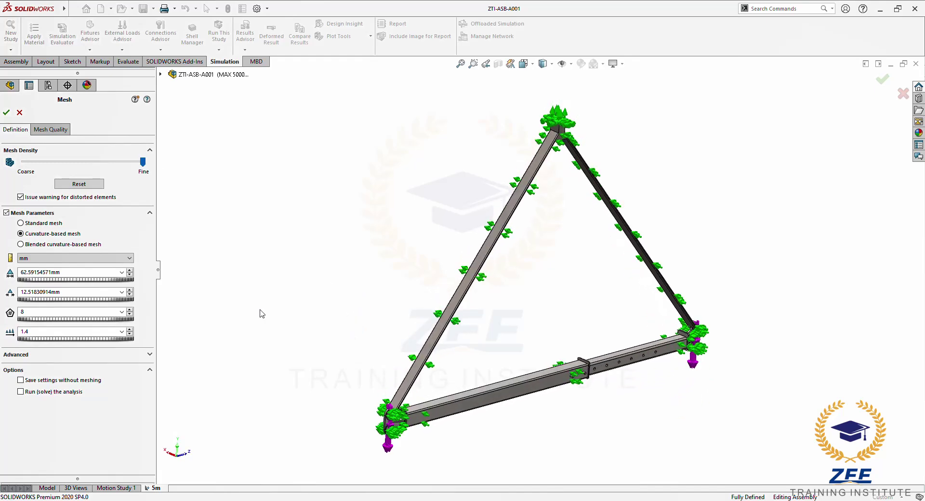
click(6, 113)
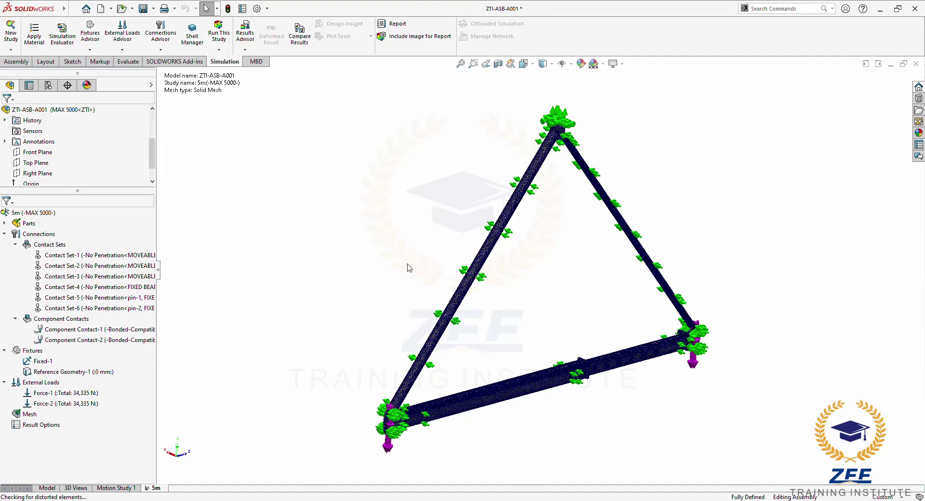
Inspect the finished fine mesh at a frame joint, then run the 5m study
scroll(429, 418, down, 10)
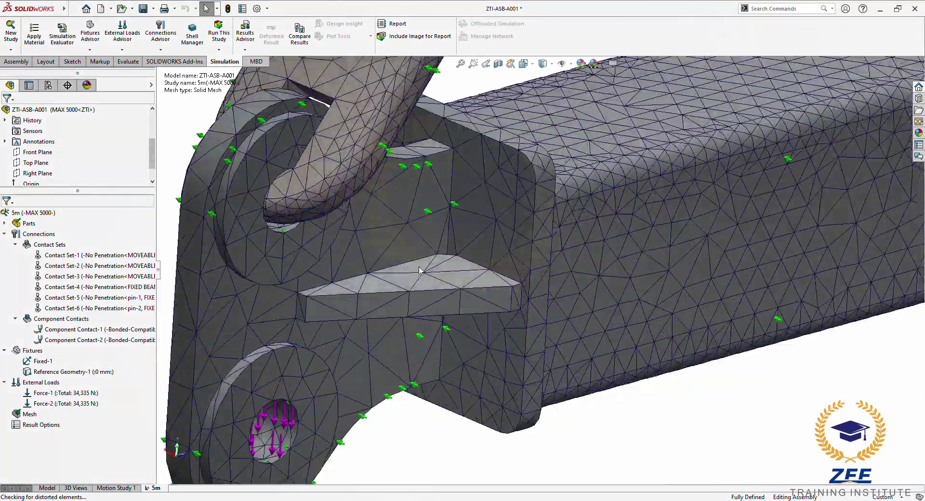
middle_drag(419, 271, 404, 219)
scroll(530, 251, up, 10)
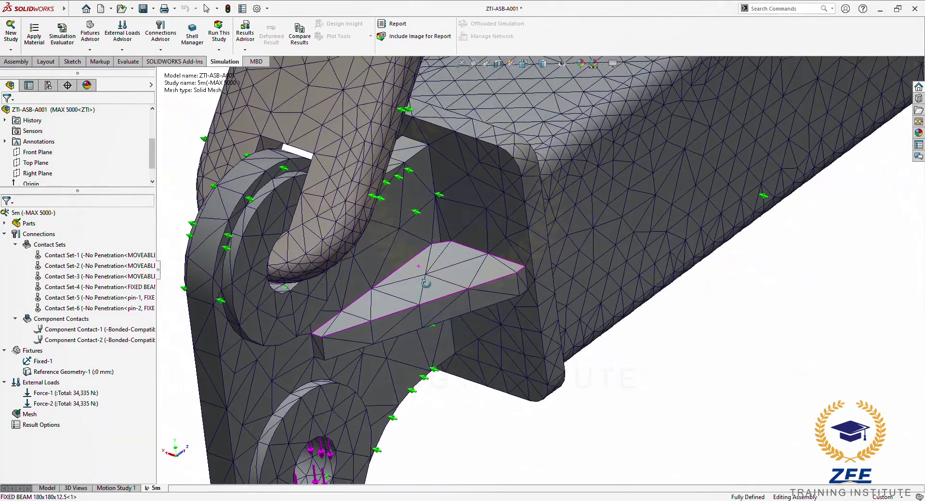
scroll(626, 264, up, 5)
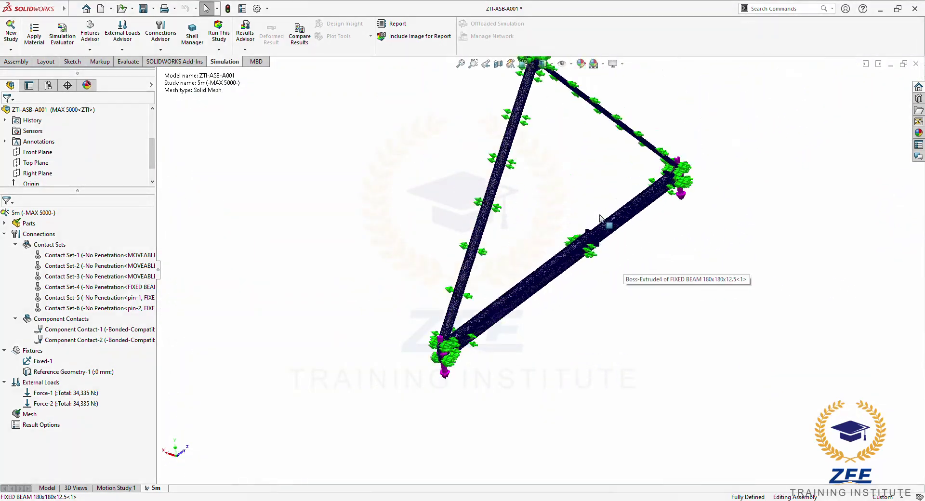
click(225, 39)
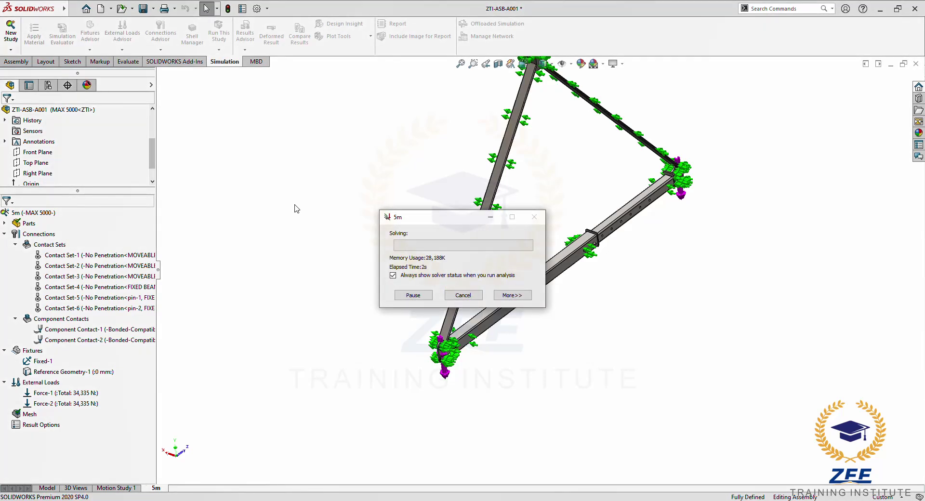
Expand the solver dialog with More>> and move it aside while the study solves
click(511, 296)
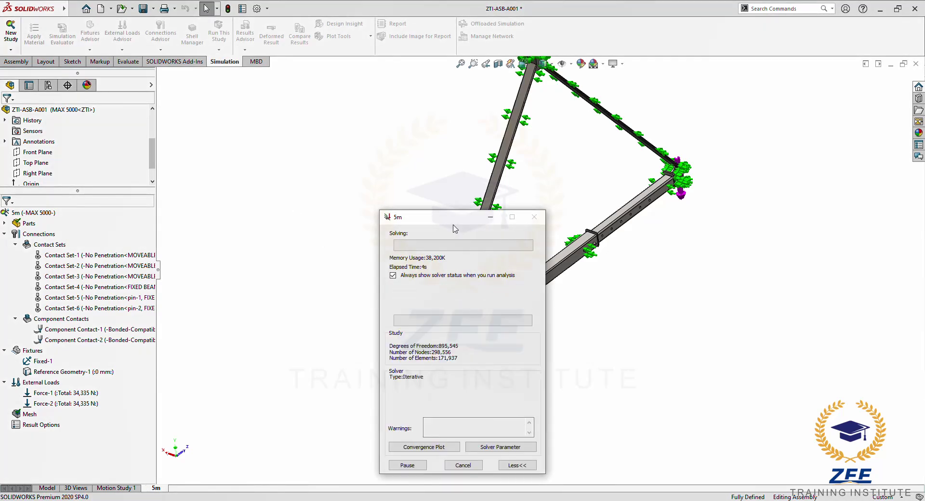
drag(455, 225, 344, 195)
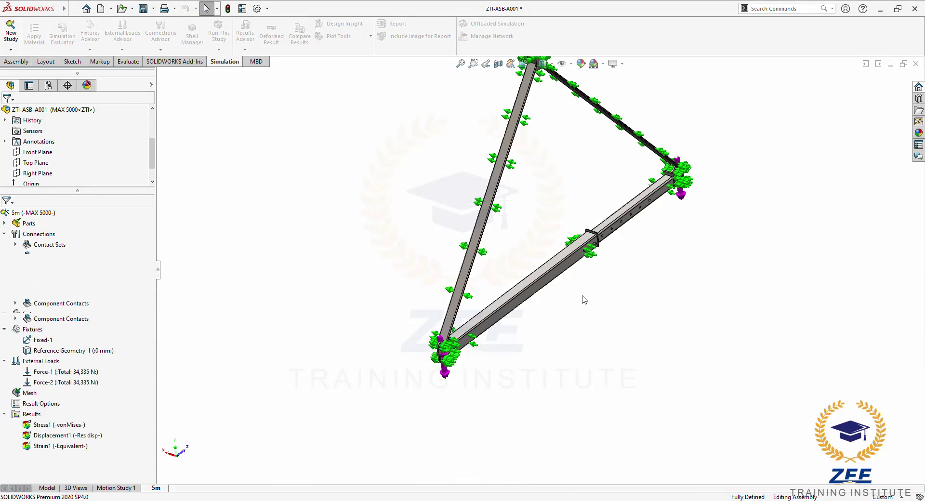
Hide the load symbols and set the stress legend to floating format with 2 decimals
middle_drag(584, 308, 493, 186)
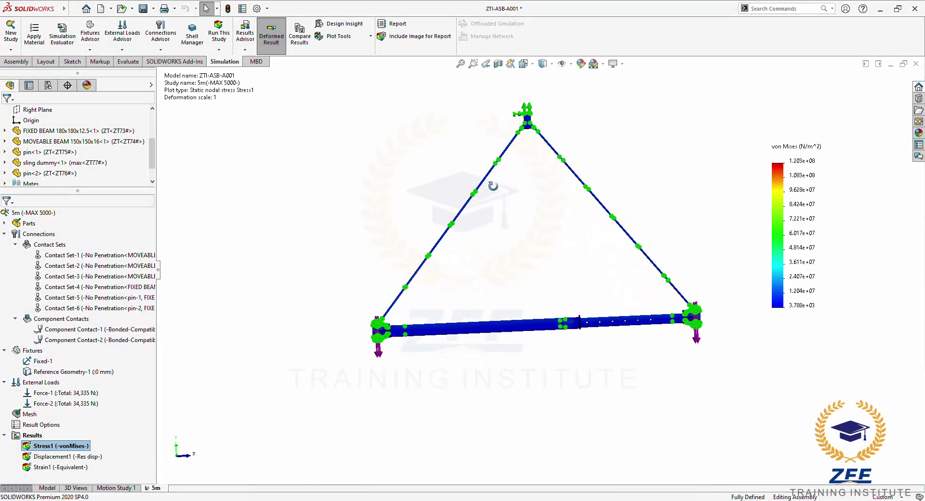
click(562, 64)
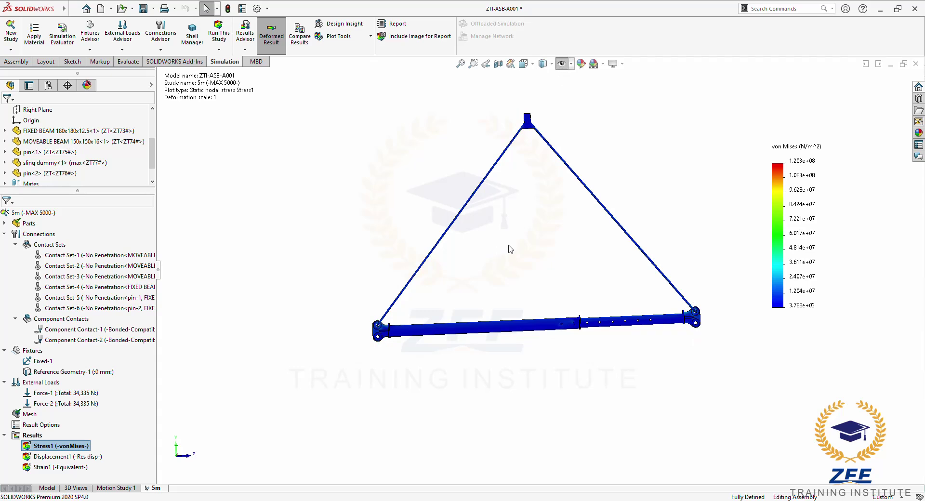
middle_drag(511, 249, 565, 323)
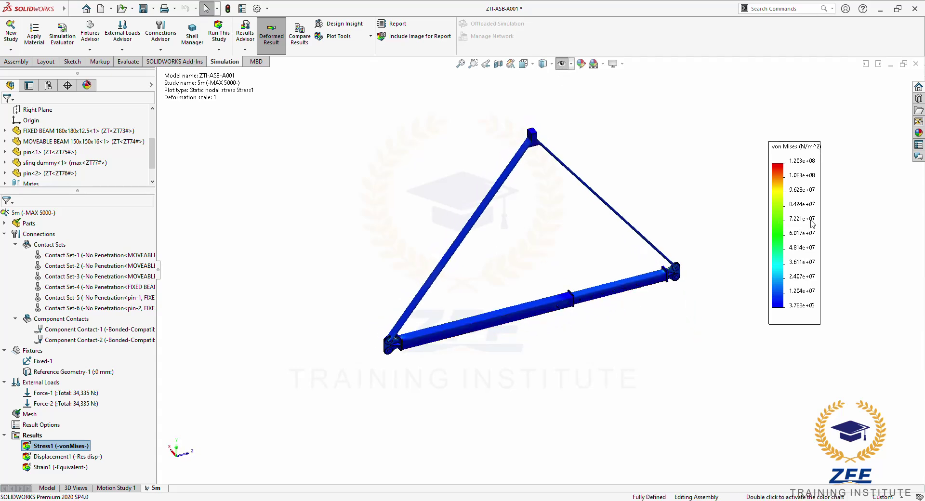
double_click(795, 231)
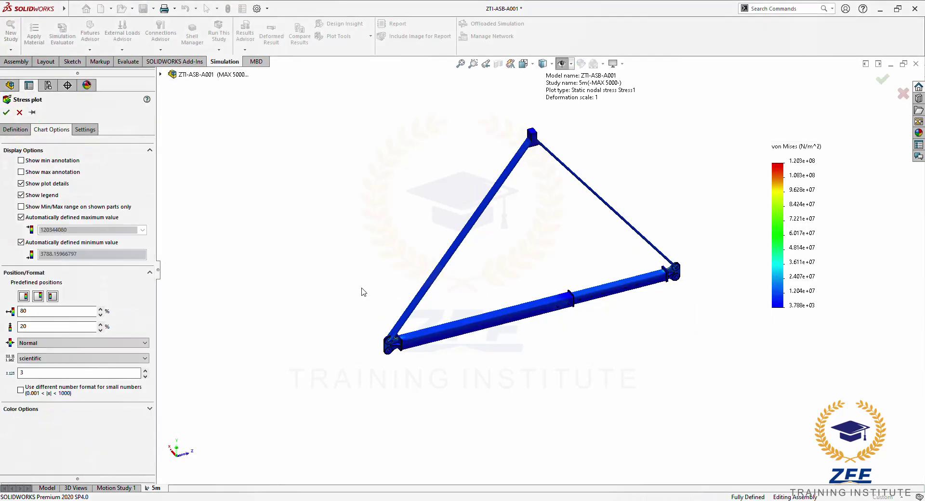
click(97, 359)
click(95, 373)
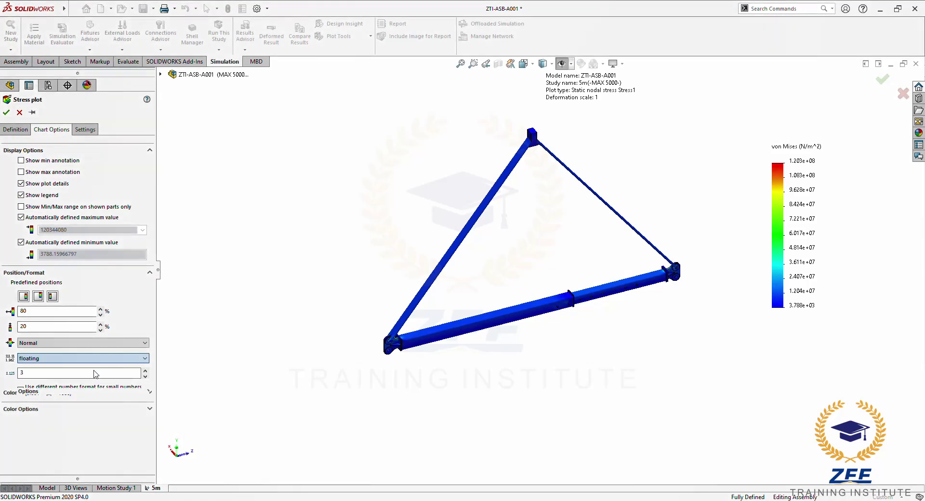
click(145, 377)
Show von Mises stress in N/mm^2 (MPa) with a user-defined deformation scale of 50
click(15, 129)
click(70, 178)
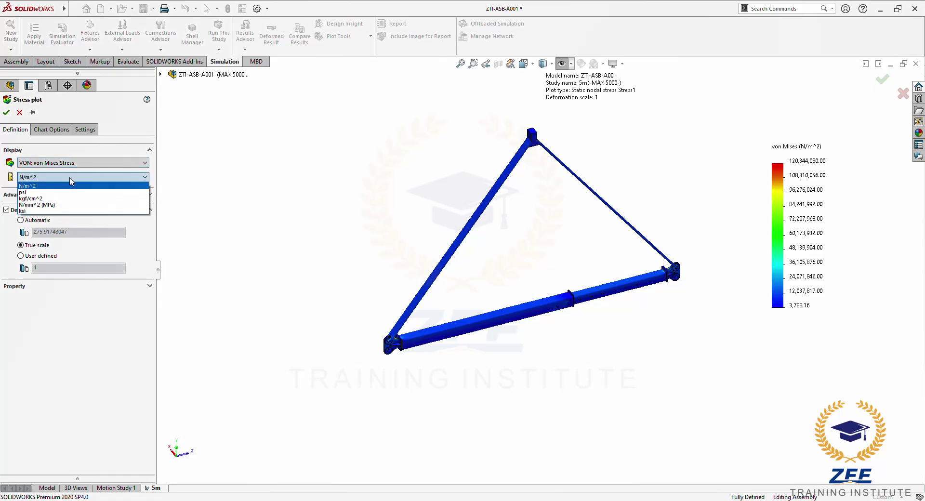
click(37, 205)
click(41, 255)
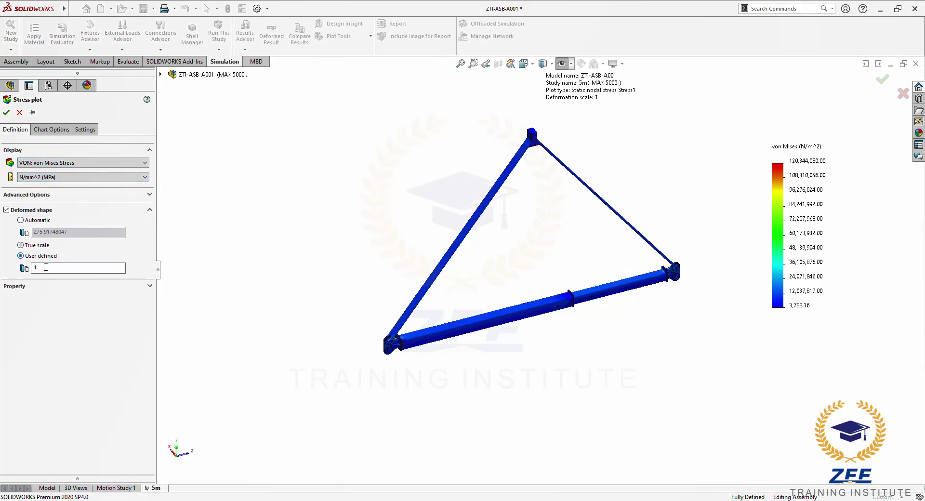
click(44, 269)
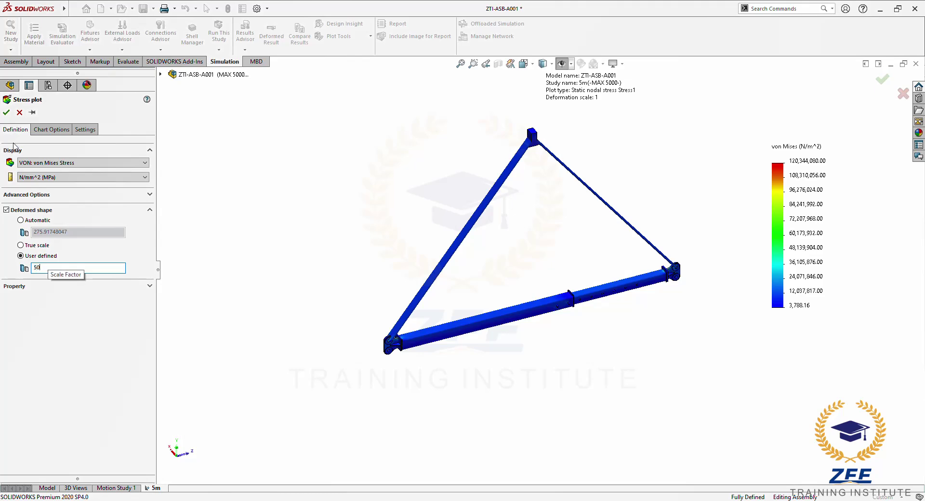
click(6, 112)
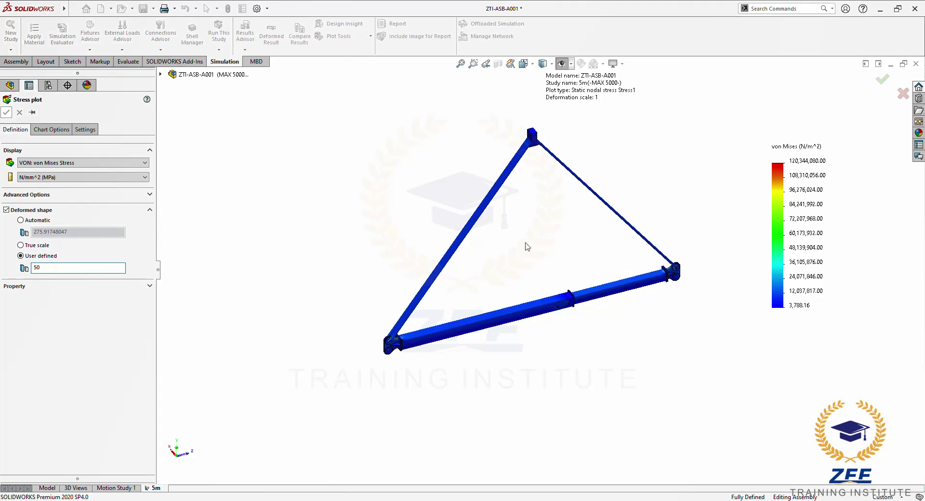
middle_drag(547, 273, 681, 232)
Snap the deformed Stress1 plot to the Right view and zoom along the lower beam
key(space)
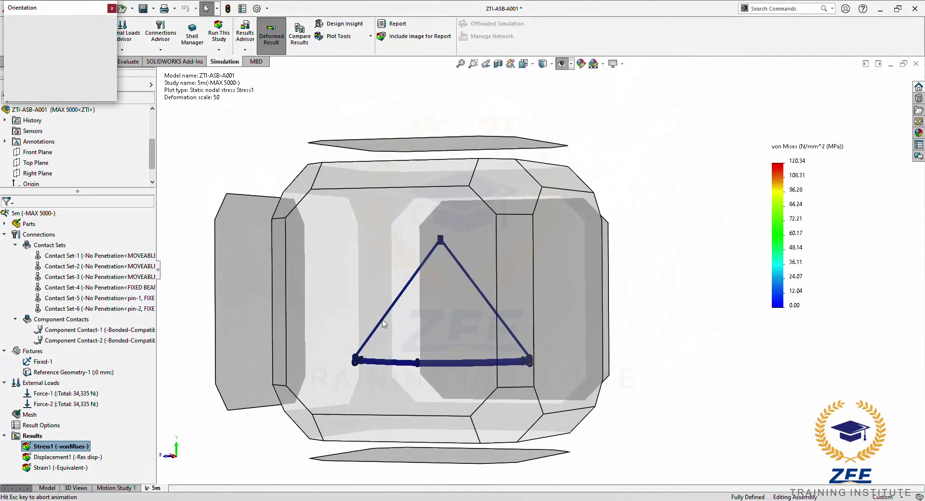
click(466, 343)
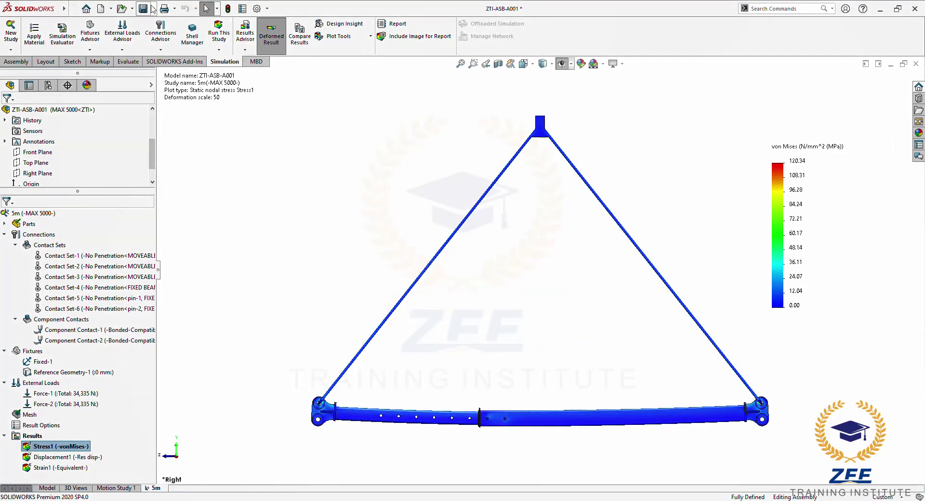
scroll(438, 424, down, 3)
scroll(444, 427, down, 3)
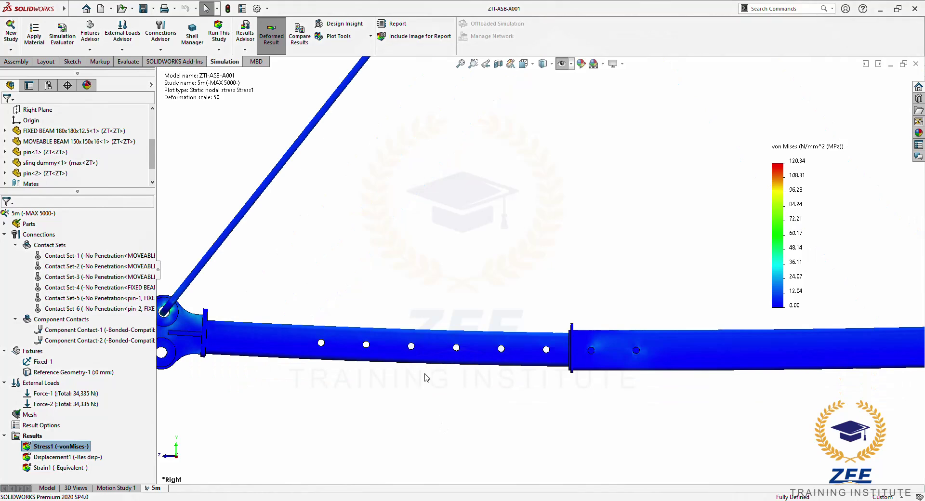
scroll(615, 356, up, 1)
scroll(610, 359, up, 6)
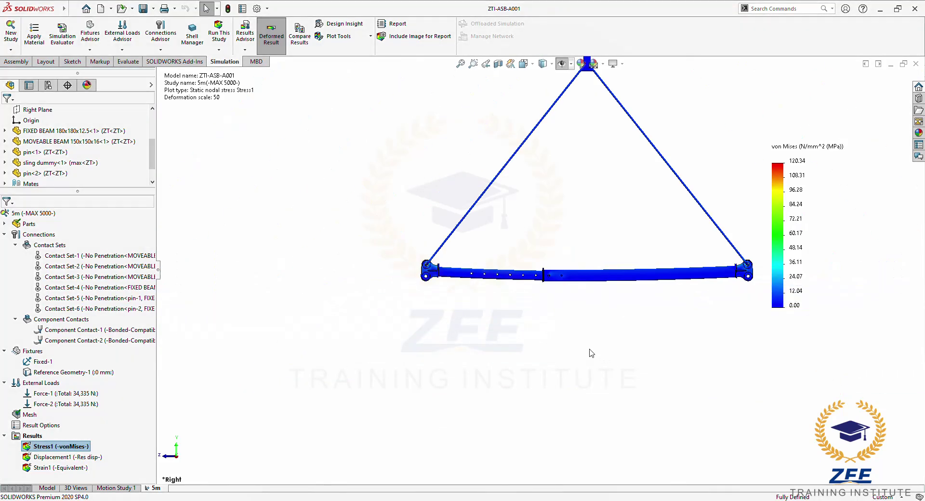
scroll(569, 289, down, 3)
scroll(514, 258, up, 3)
scroll(626, 309, down, 3)
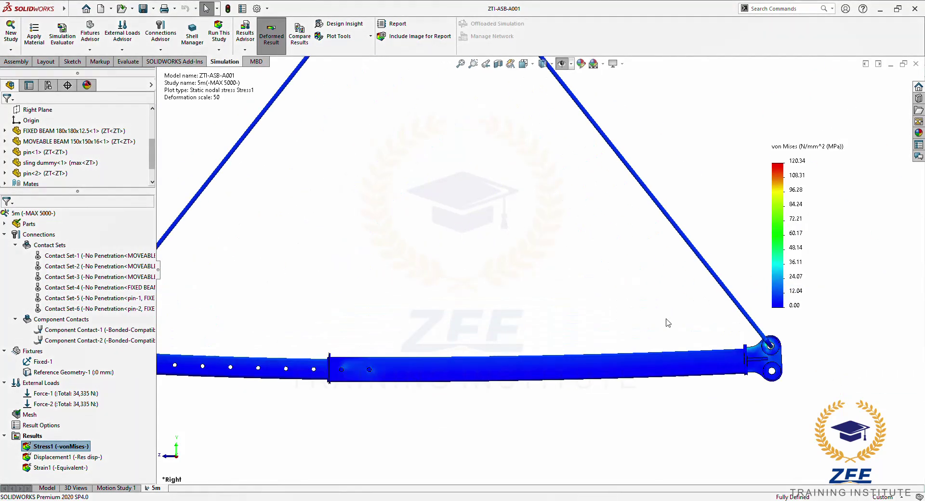
scroll(683, 332, down, 3)
scroll(508, 325, up, 6)
scroll(456, 286, down, 2)
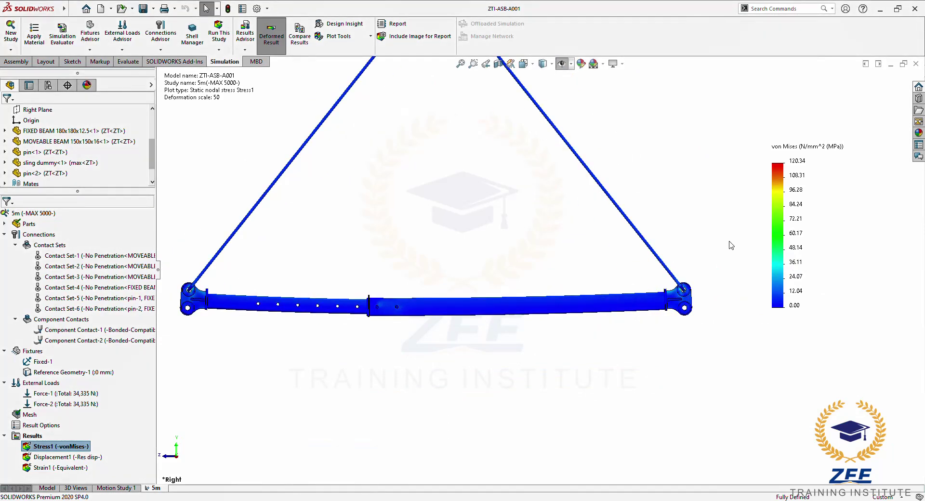
Turn on the max annotation, marking 120.34 MPa at a pin hole, and apply the Stress1 settings
double_click(322, 379)
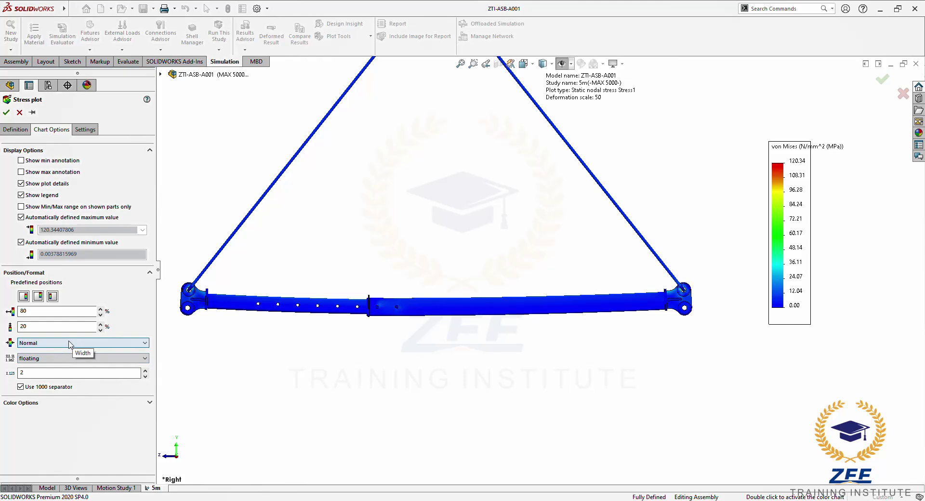
click(21, 172)
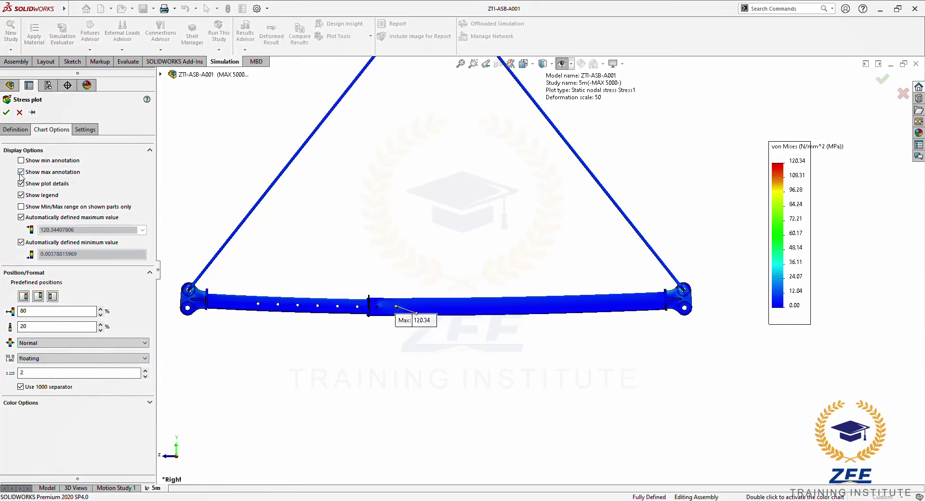
scroll(434, 330, down, 10)
middle_drag(429, 236, 560, 312)
scroll(525, 255, up, 5)
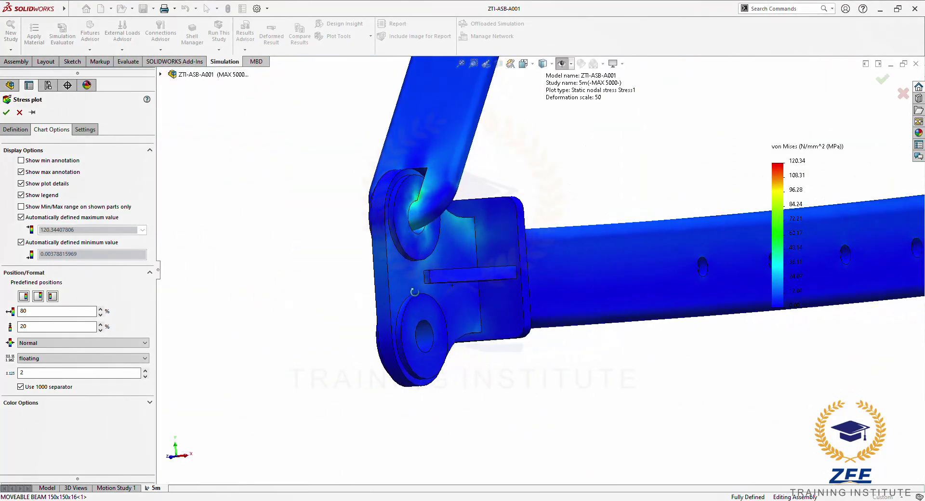
scroll(559, 312, up, 6)
middle_drag(684, 267, 598, 302)
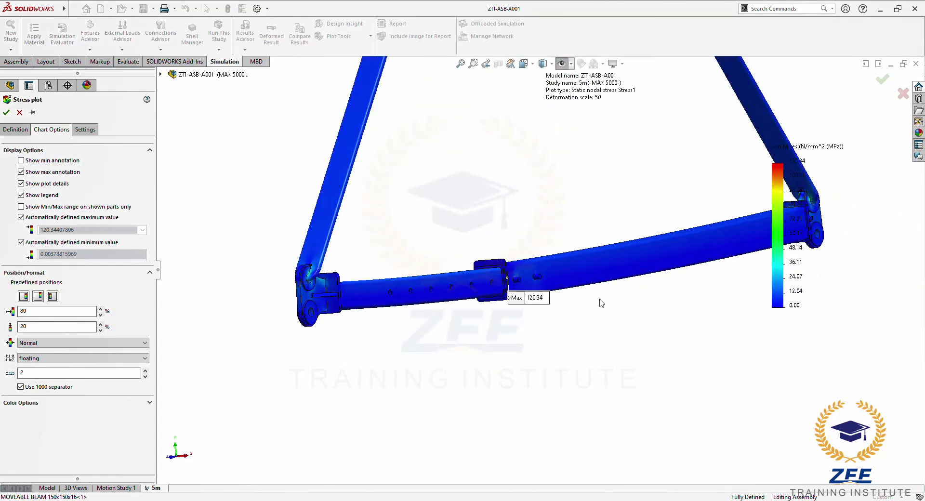
scroll(599, 302, down, 5)
click(19, 113)
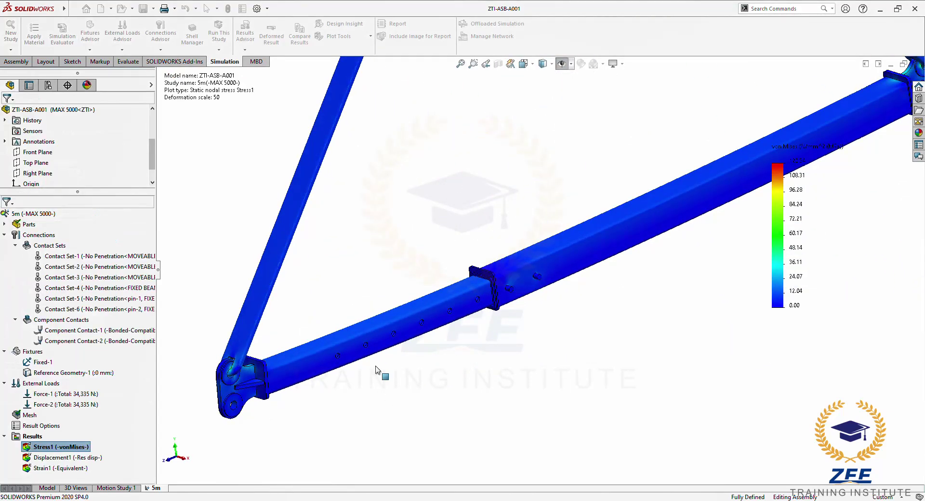
Give Displacement1 a floating legend number format and a user-defined deformation scale of 50
click(56, 460)
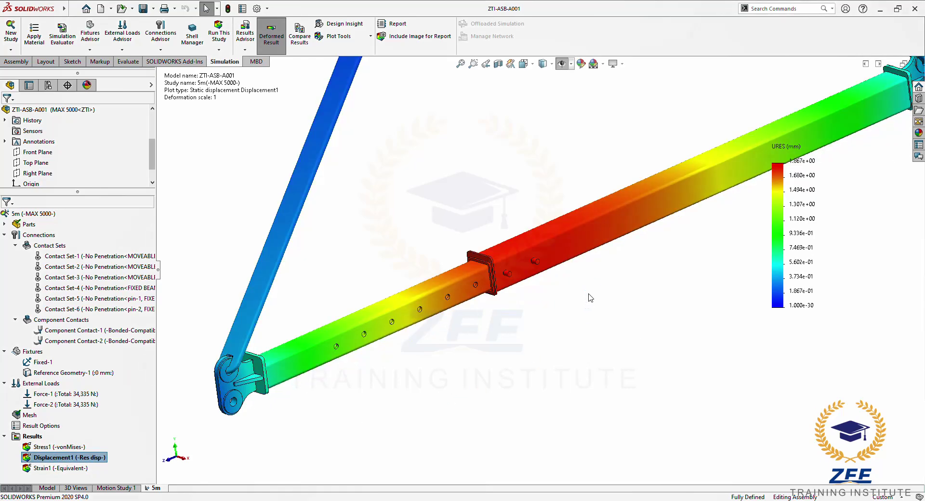
scroll(585, 215, up, 3)
middle_drag(566, 269, 489, 355)
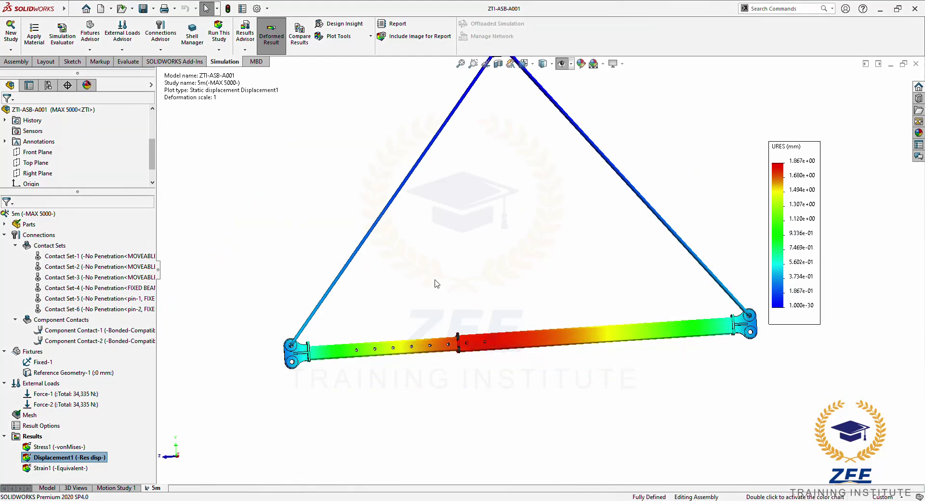
click(86, 358)
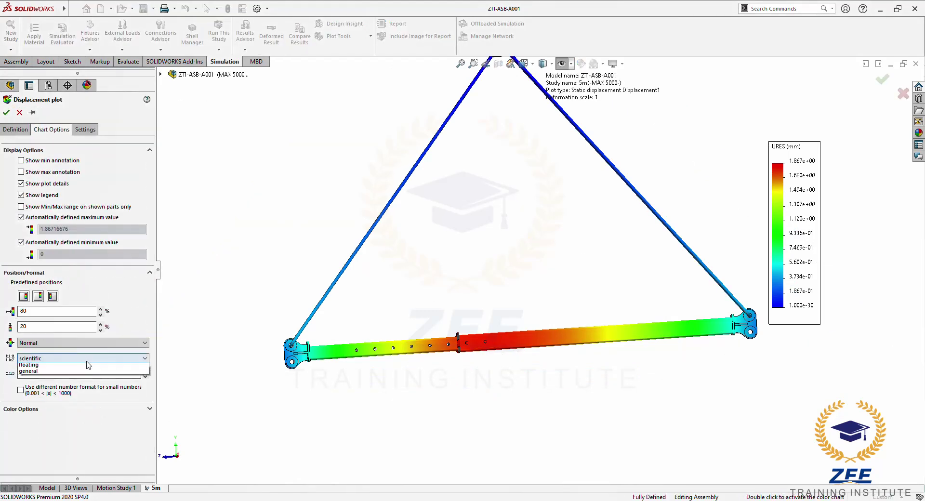
click(87, 365)
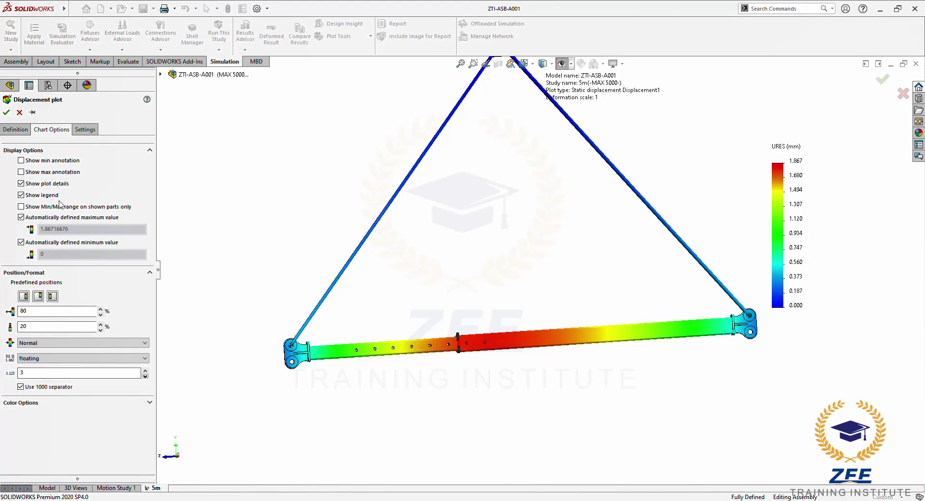
click(16, 129)
click(20, 256)
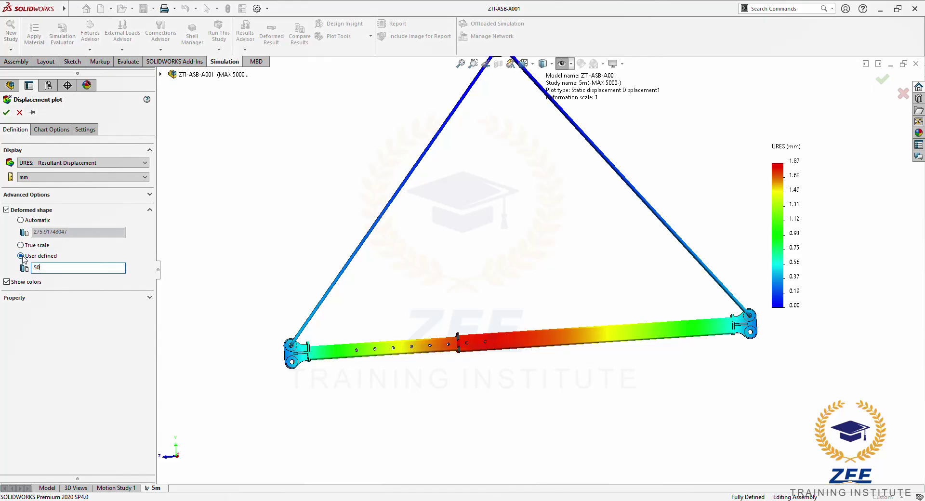
click(5, 114)
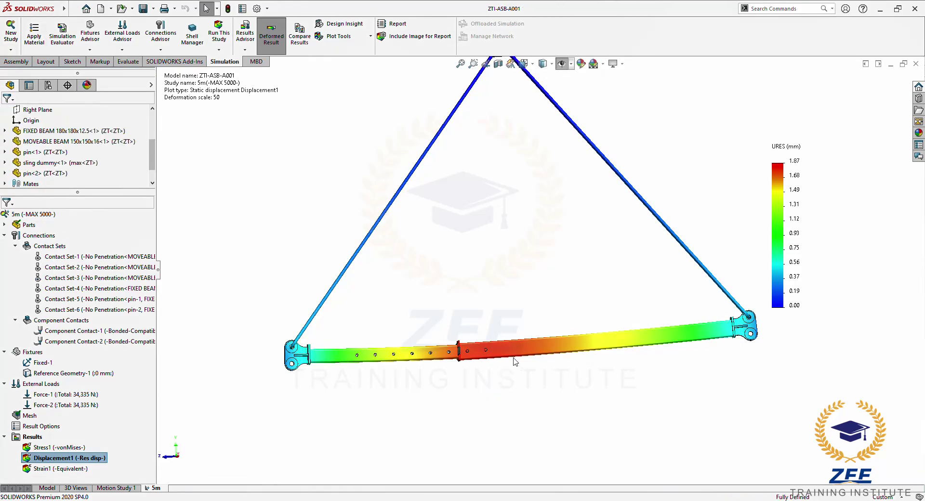
Animate the Displacement1 plot, slowing the animation speed down to 32
scroll(538, 387, up, 3)
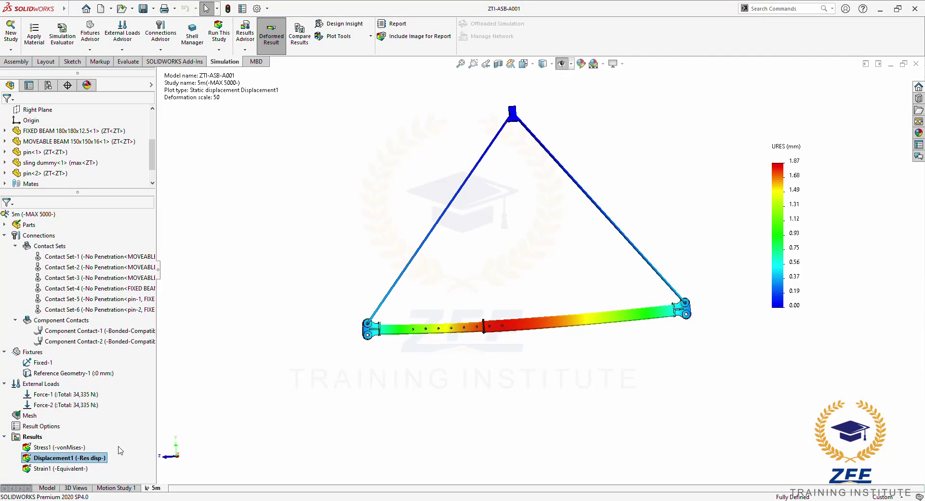
right_click(47, 459)
click(82, 302)
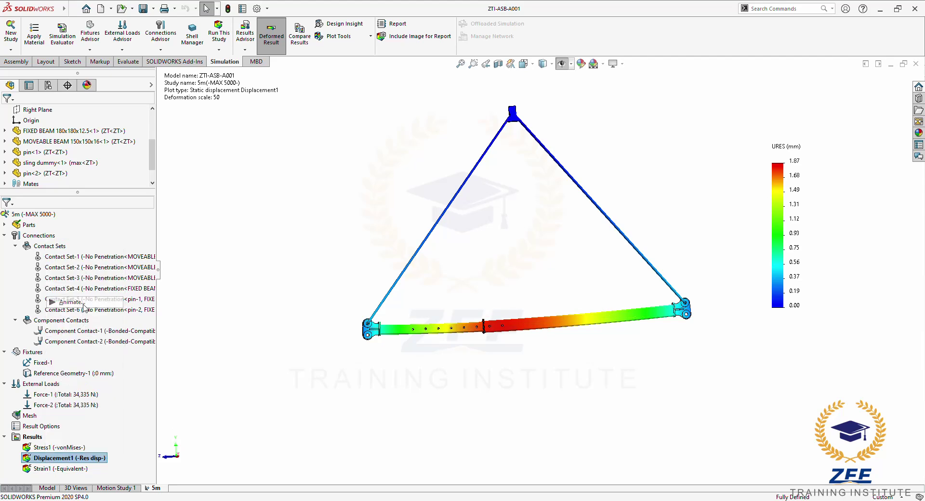
drag(74, 199, 54, 198)
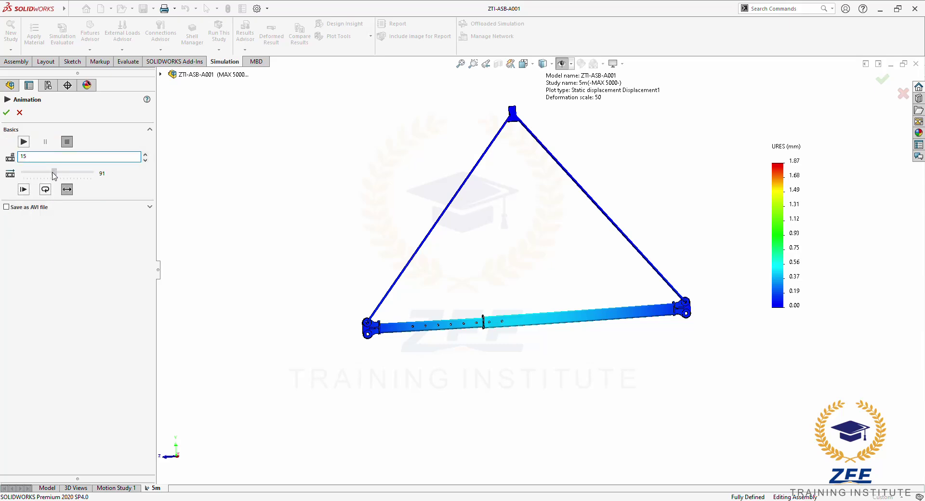
drag(53, 173, 34, 173)
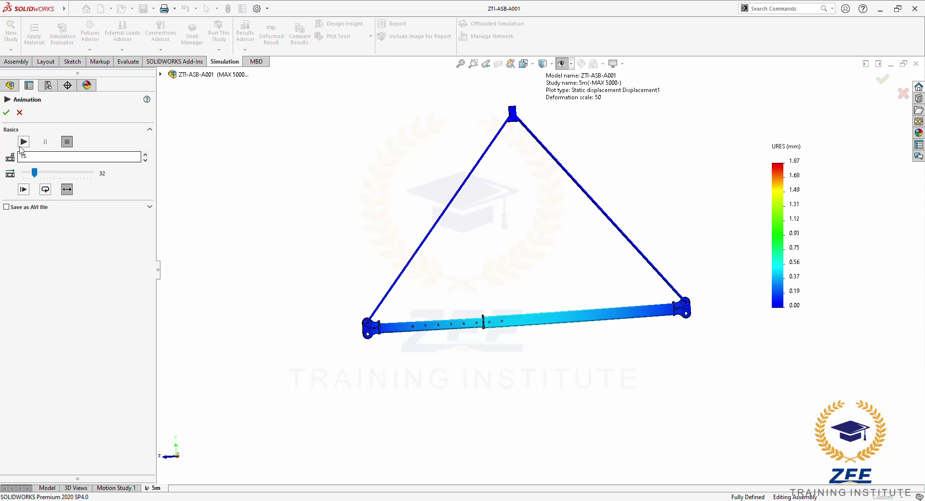
click(7, 112)
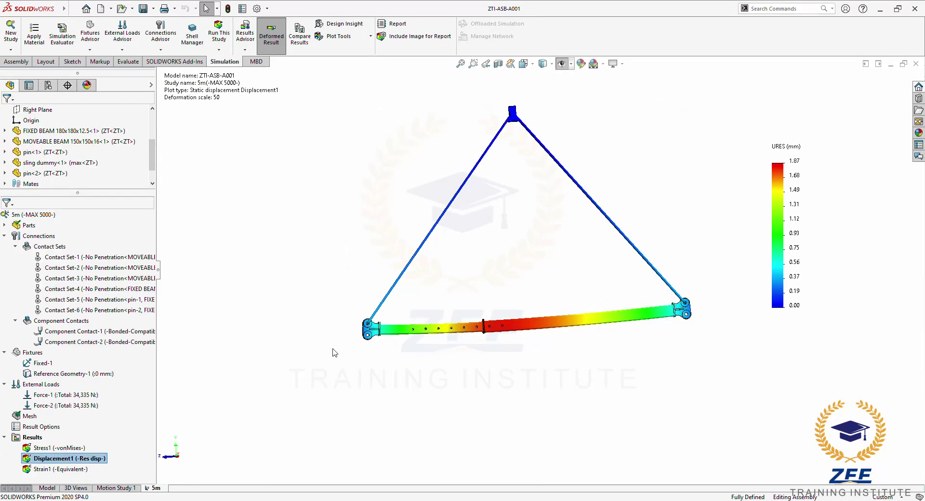
Replay the displacement animation with 10 frames from the right side, then close it
right_click(61, 462)
click(84, 306)
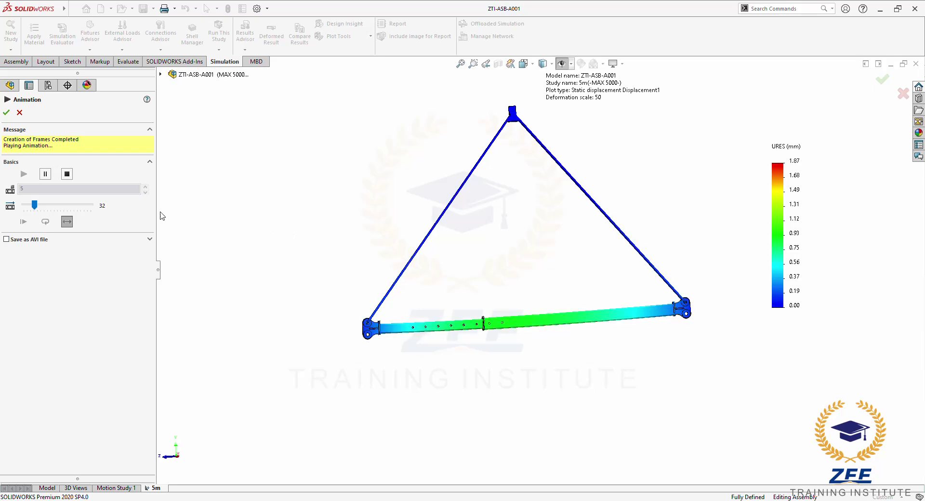
click(67, 174)
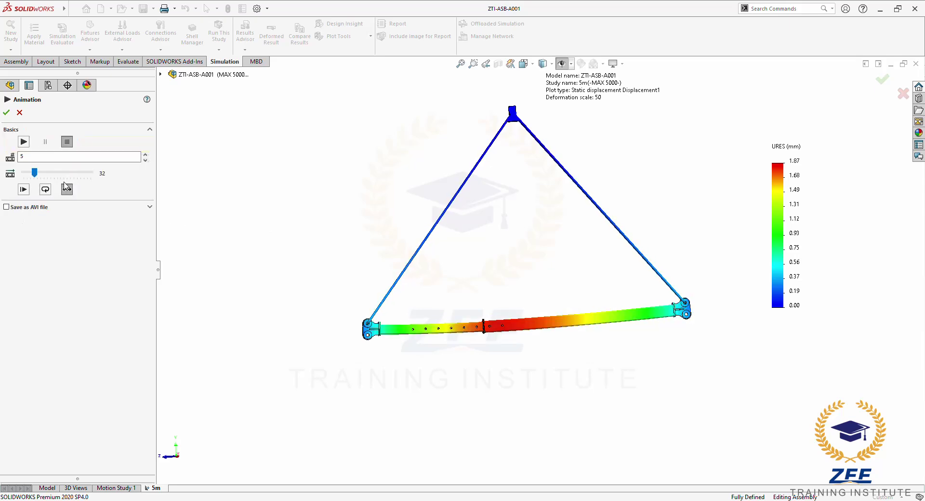
double_click(18, 157)
click(22, 143)
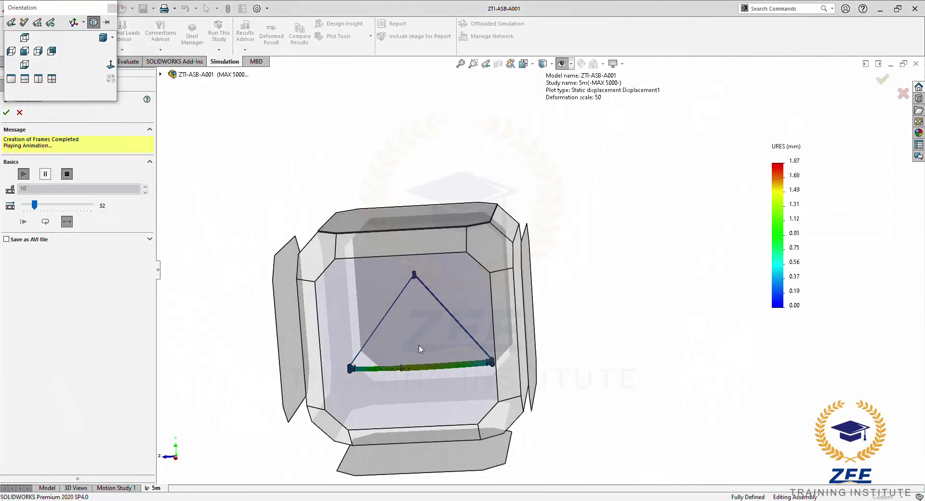
key(ctrl+4)
scroll(490, 431, down, 8)
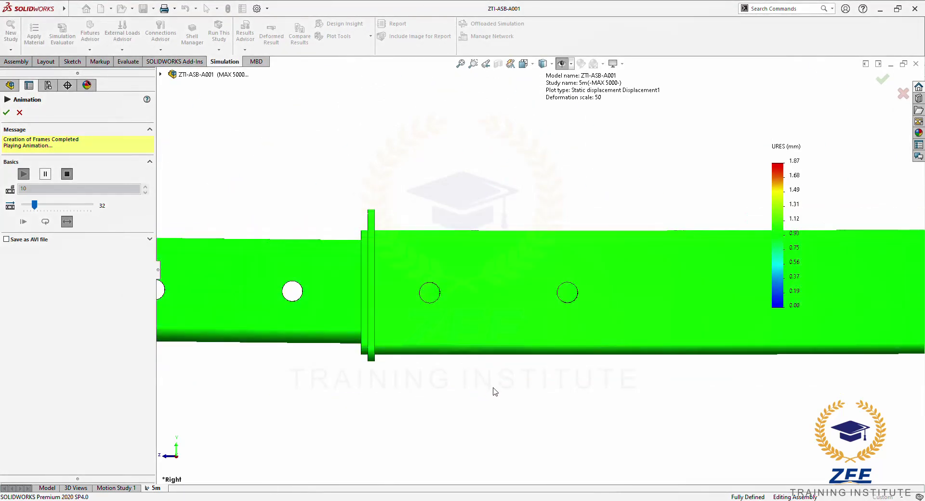
scroll(578, 409, up, 5)
ctrl+middle_drag(584, 379, 442, 428)
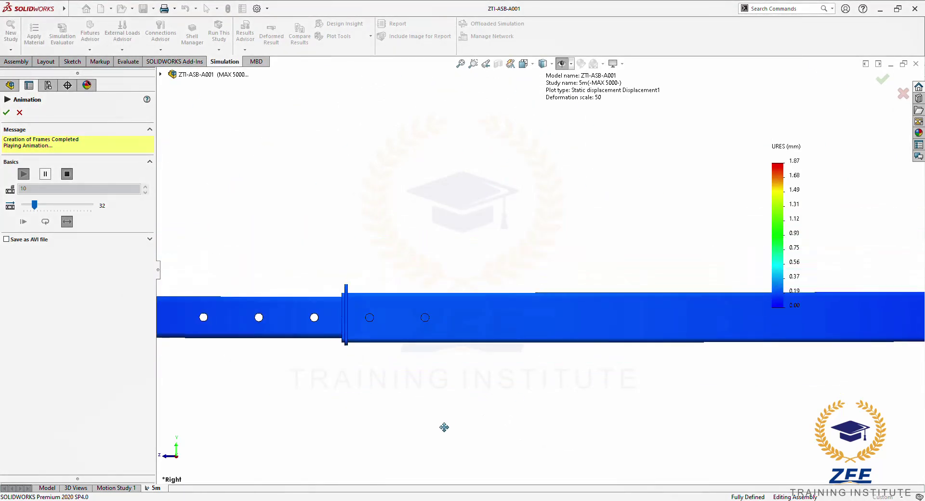
scroll(492, 427, up, 6)
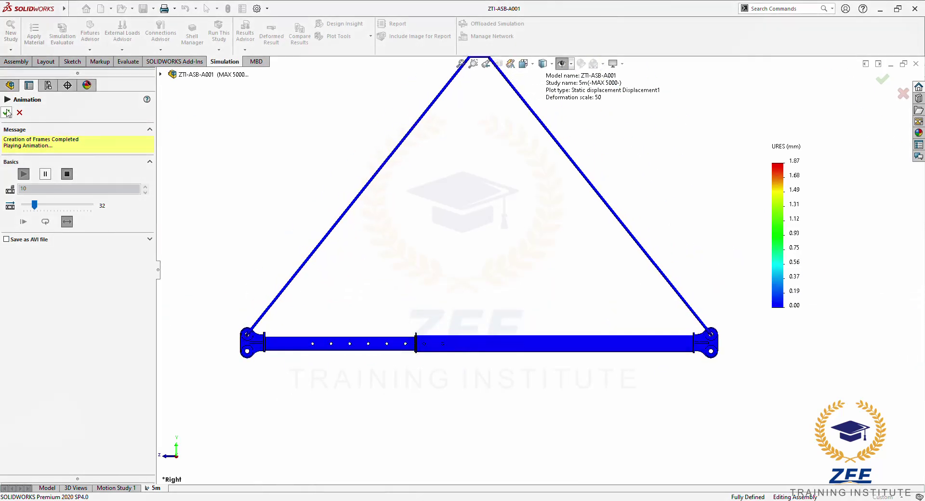
key(Escape)
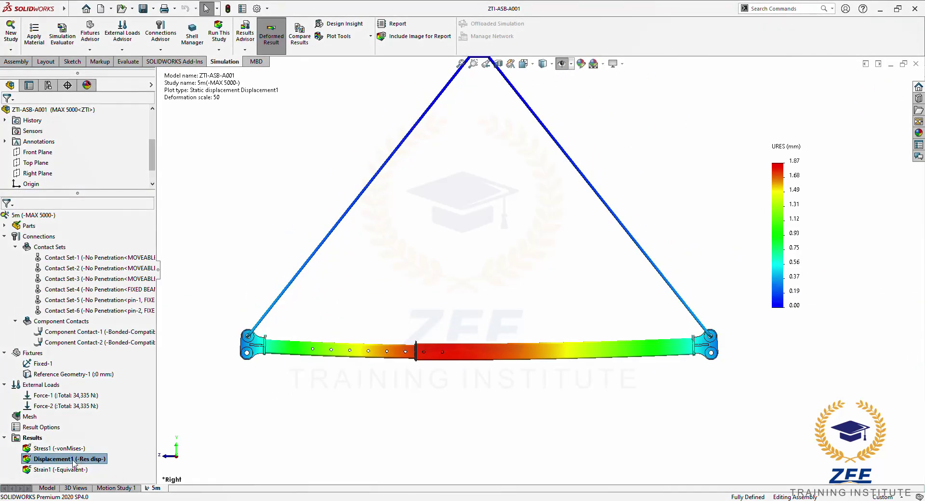
Section-clip the Displacement1 plot using Right Plane as the section plane
right_click(74, 462)
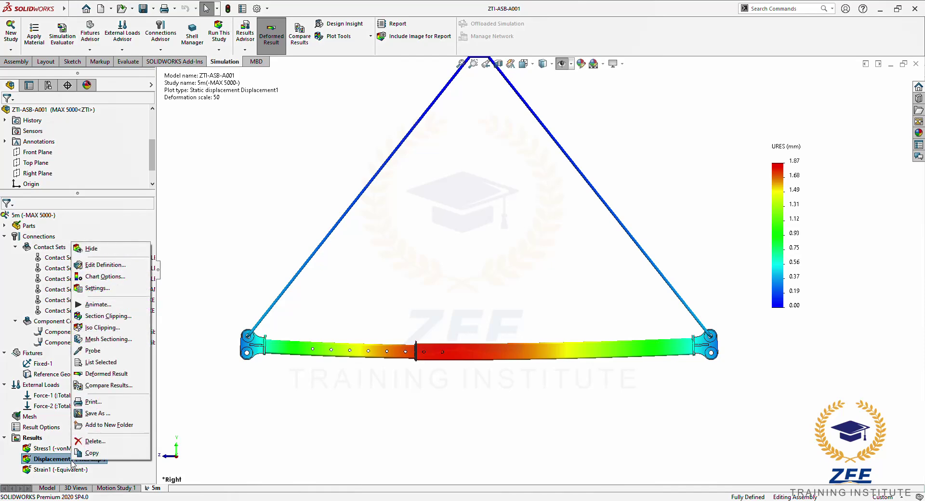
click(111, 316)
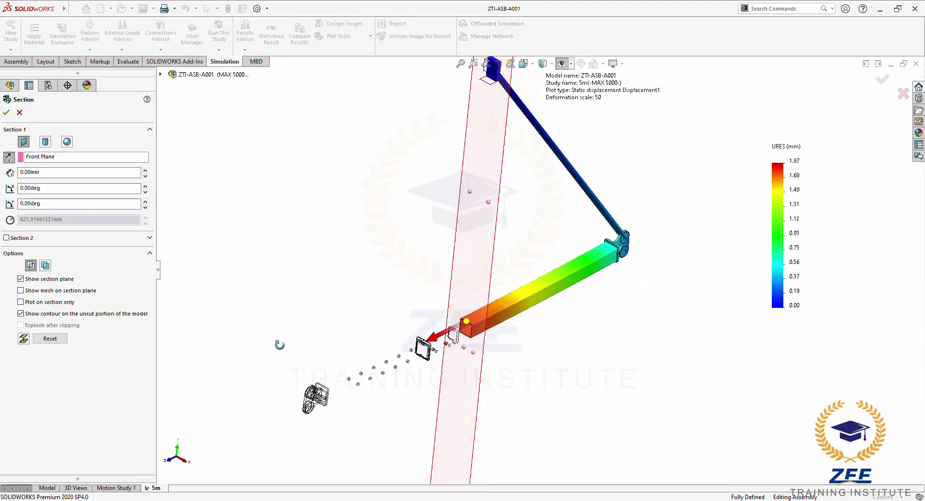
right_click(58, 156)
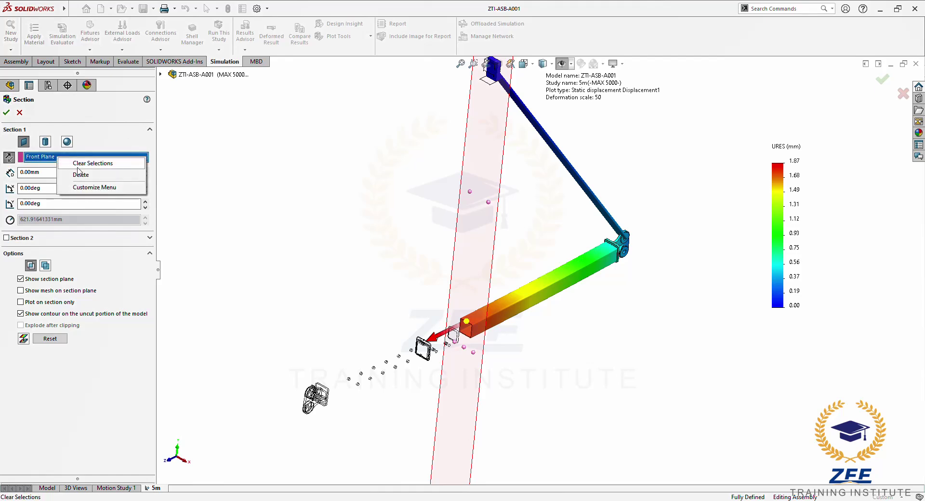
click(79, 165)
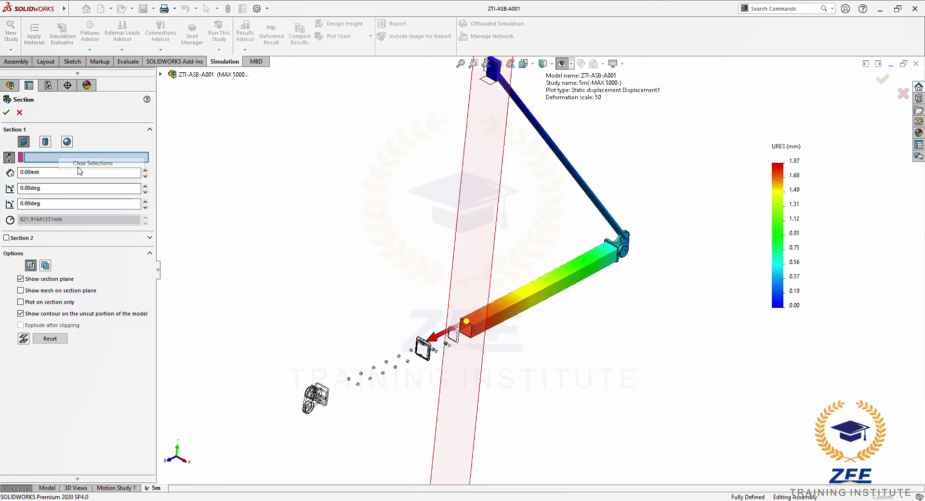
click(161, 75)
click(199, 139)
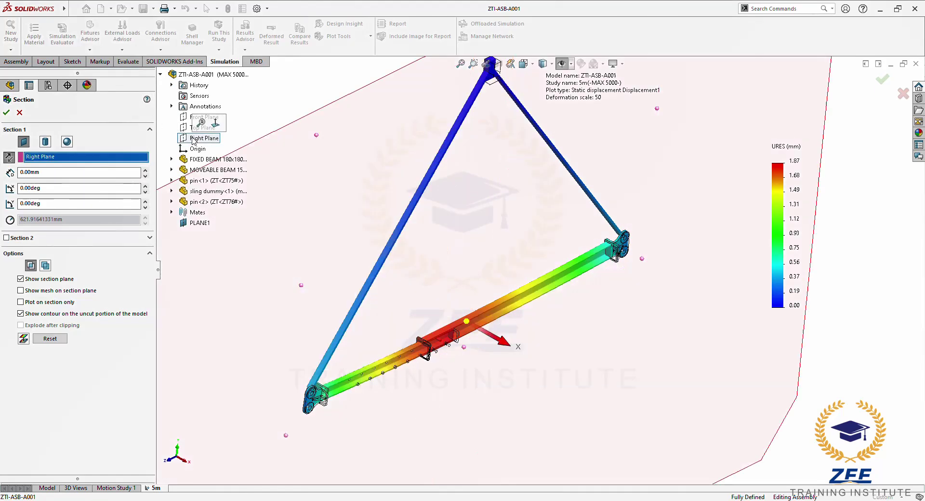
click(7, 114)
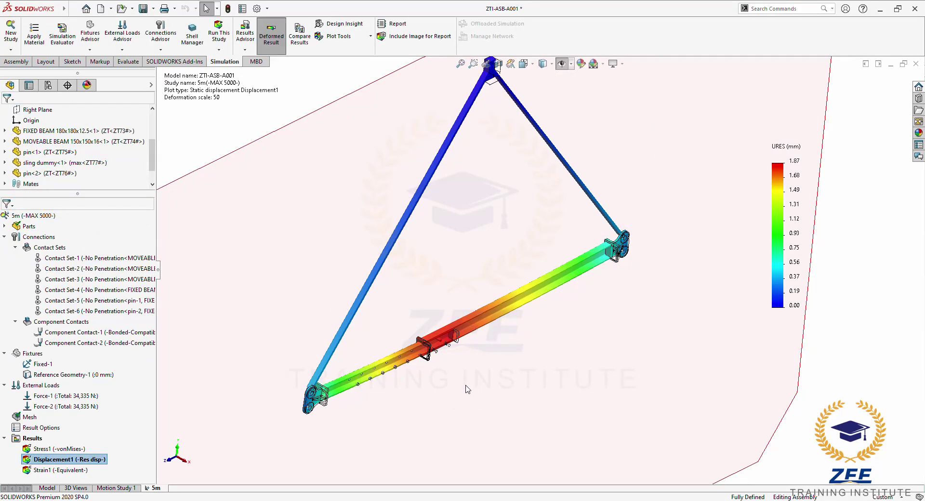
View the sectioned plot from the right, zoom on the beam joint, and animate it again
key(ctrl+4)
key(space)
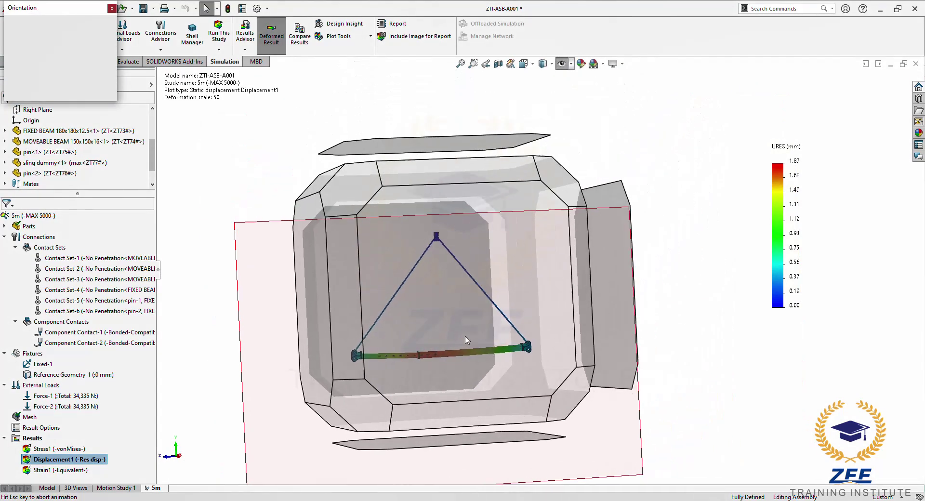
click(464, 340)
scroll(524, 369, down, 6)
scroll(520, 385, down, 3)
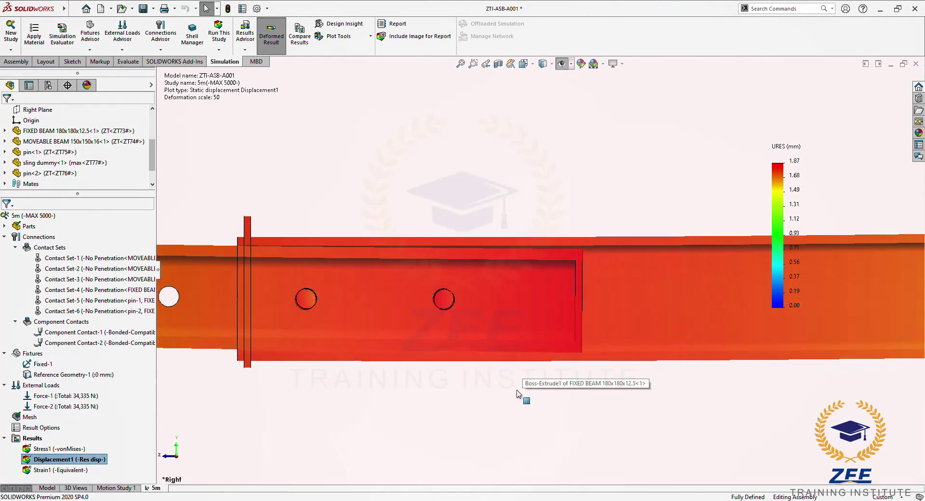
scroll(493, 394, up, 2)
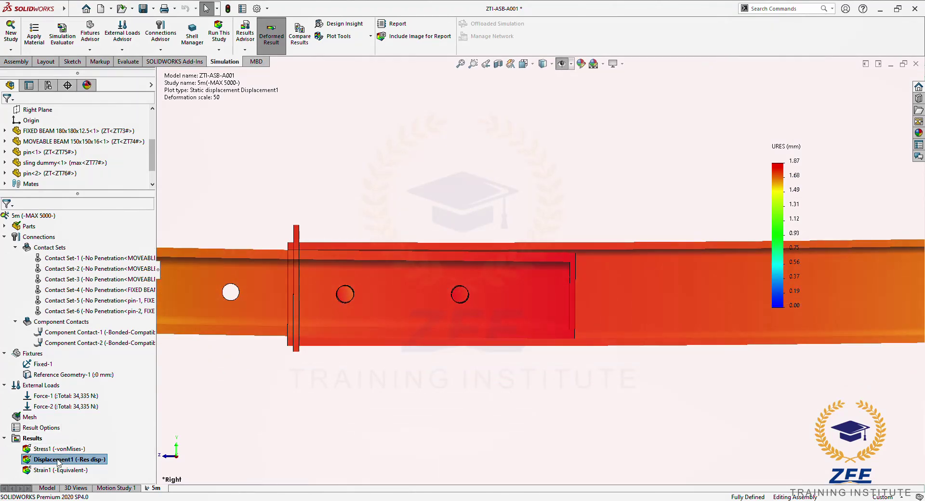
right_click(58, 462)
click(83, 303)
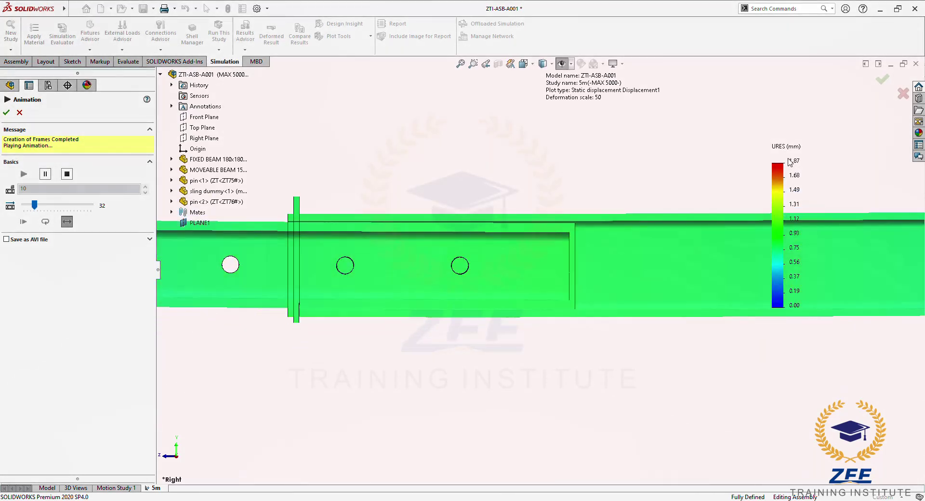
Zoom briefly on the joint, then stop and close the displacement animation
scroll(597, 277, up, 10)
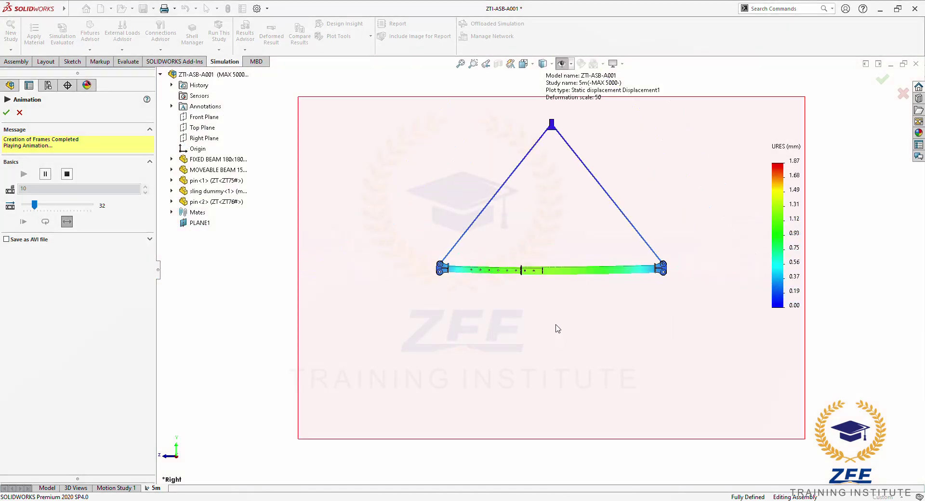
scroll(556, 326, down, 2)
scroll(573, 231, up, 2)
scroll(535, 196, down, 2)
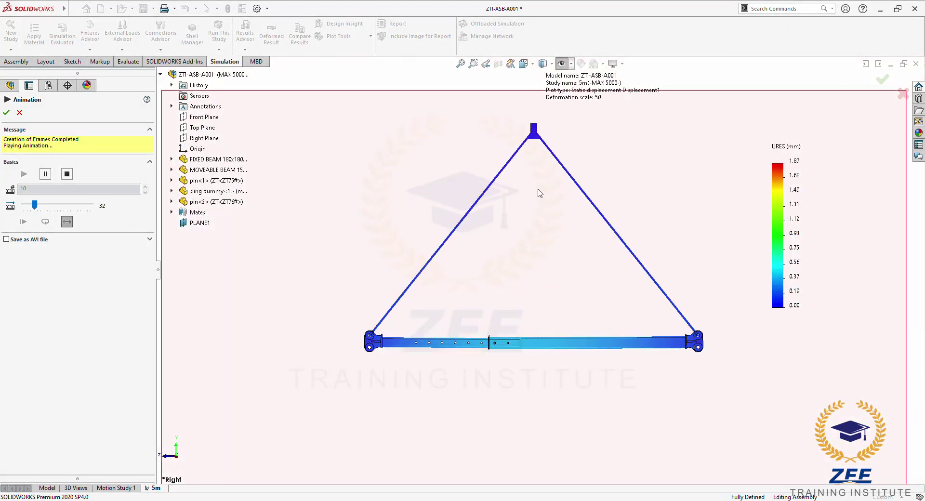
click(6, 113)
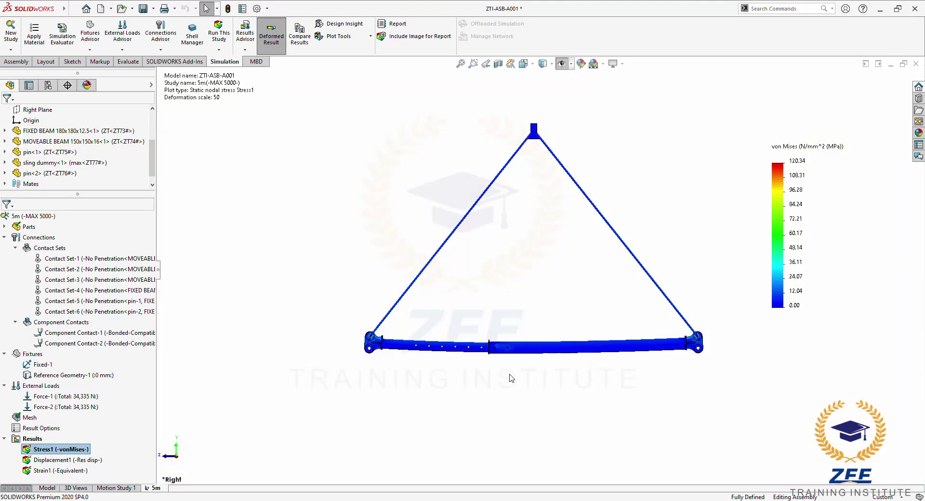
Section-clip the Stress1 plot at the Right Plane and zoom on the beam joint
right_click(69, 452)
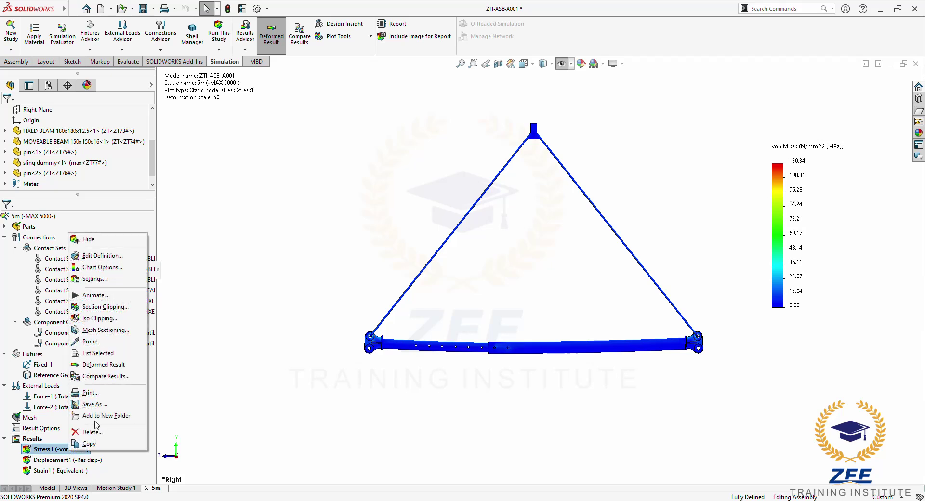
click(107, 308)
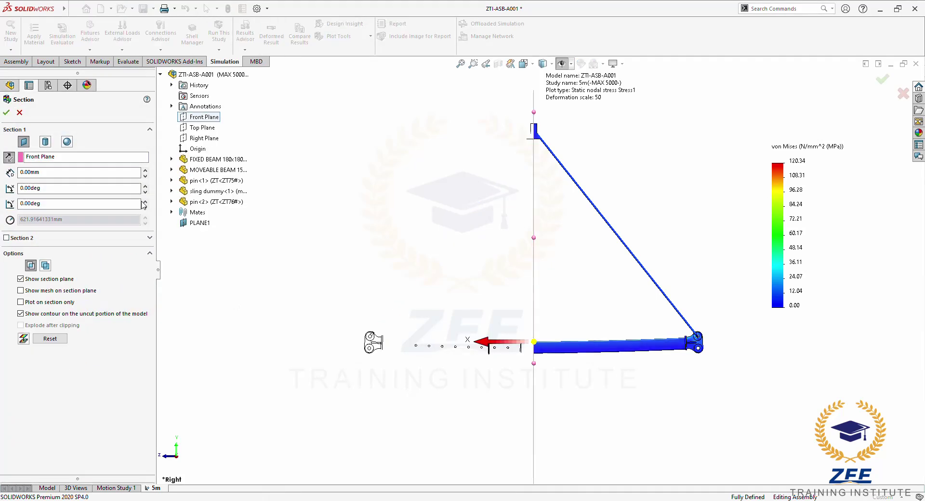
click(203, 138)
click(6, 113)
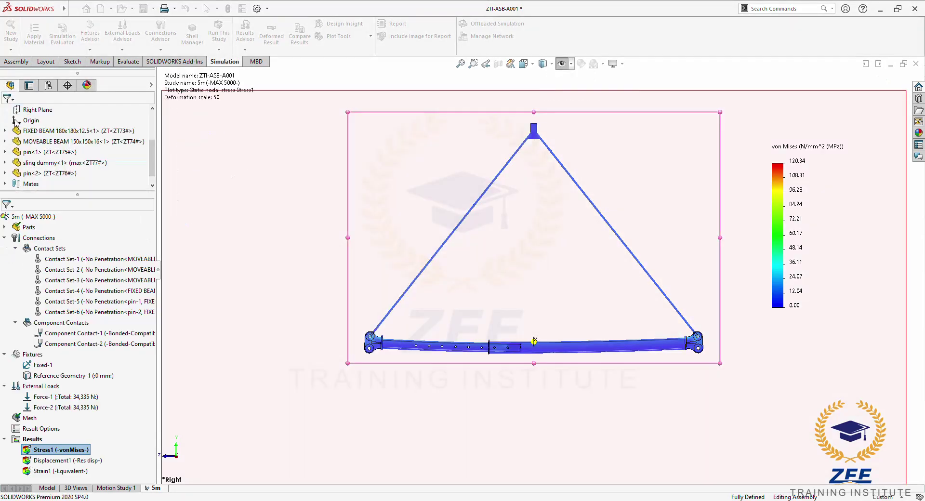
scroll(487, 354, down, 5)
scroll(432, 286, up, 4)
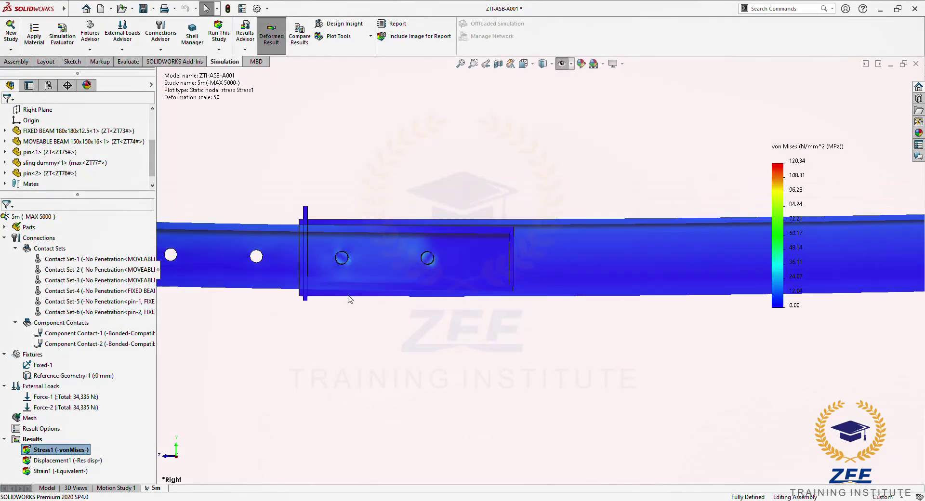
right_click(61, 452)
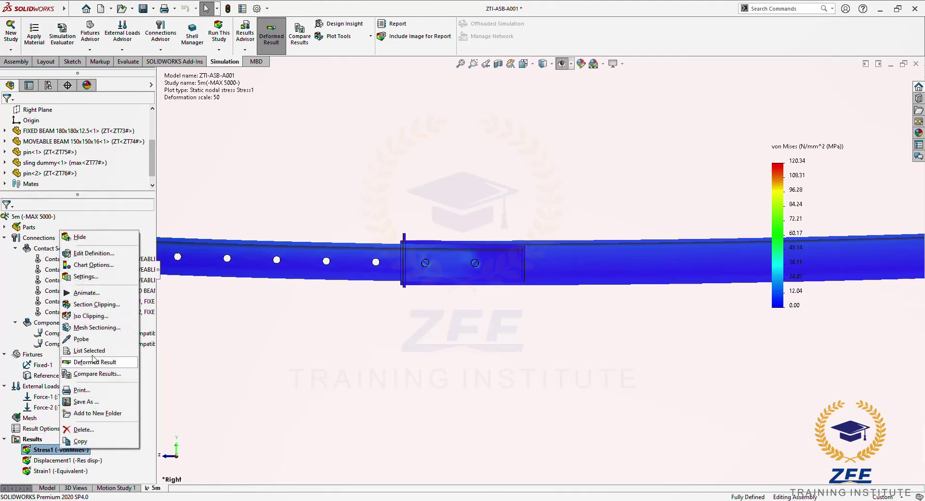
Animate the Stress1 plot, zooming and orbiting to inspect the pins, beam holes and end lug
click(86, 293)
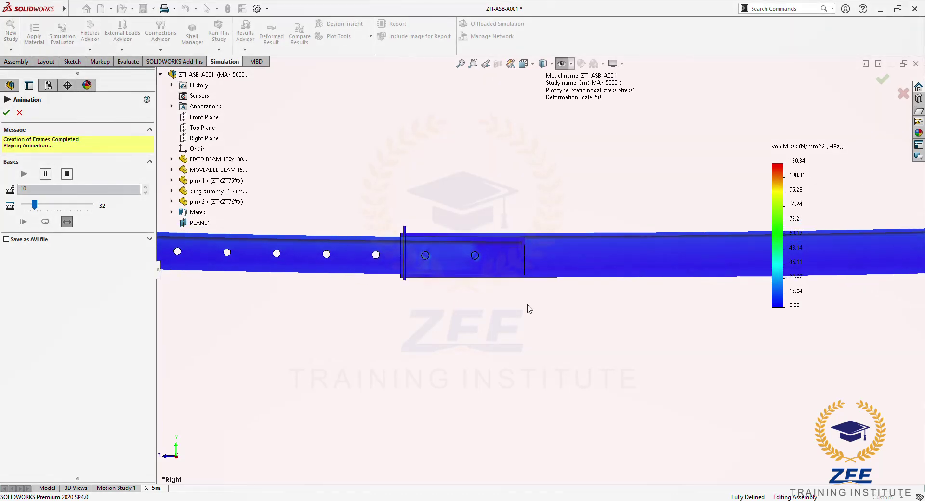
scroll(552, 306, up, 3)
scroll(552, 306, up, 3)
scroll(553, 306, down, 6)
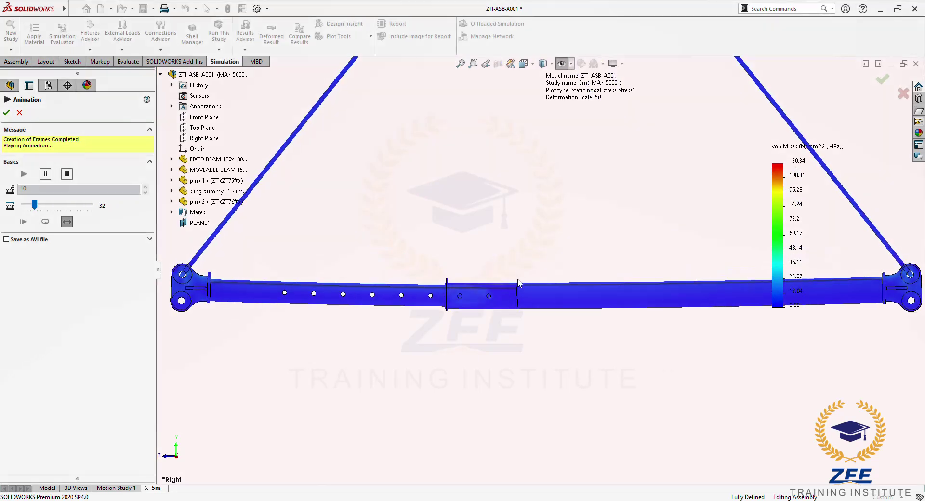
scroll(546, 332, up, 4)
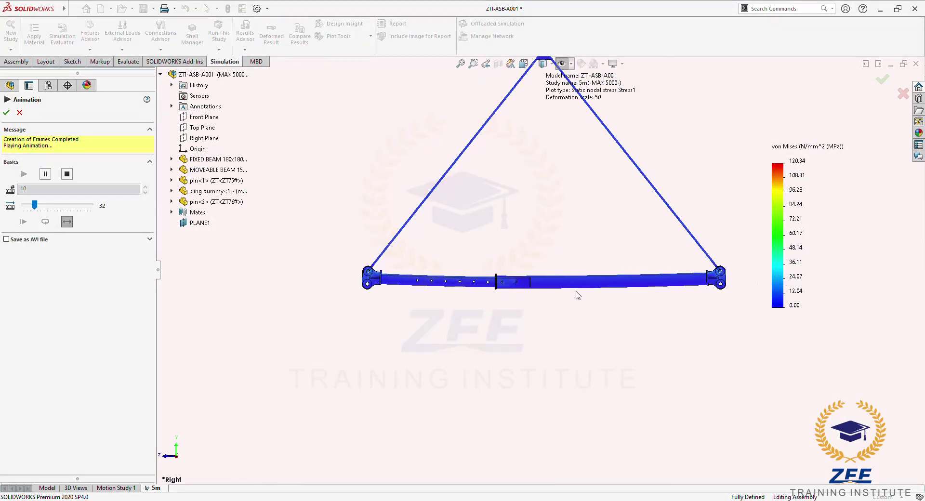
scroll(415, 300, down, 5)
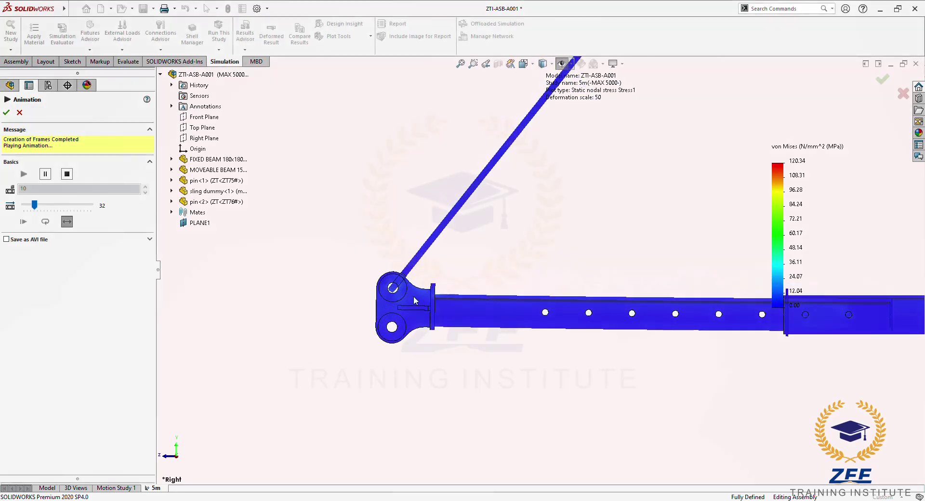
scroll(415, 300, down, 8)
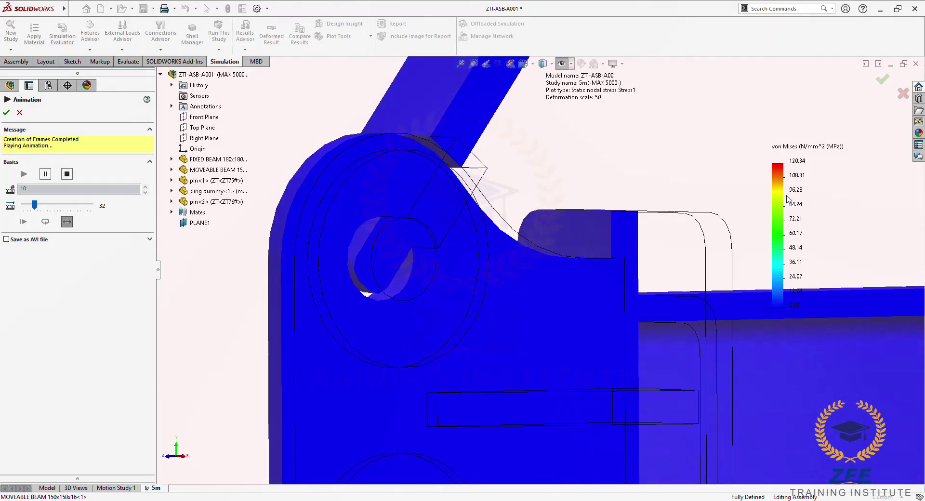
scroll(599, 386, up, 5)
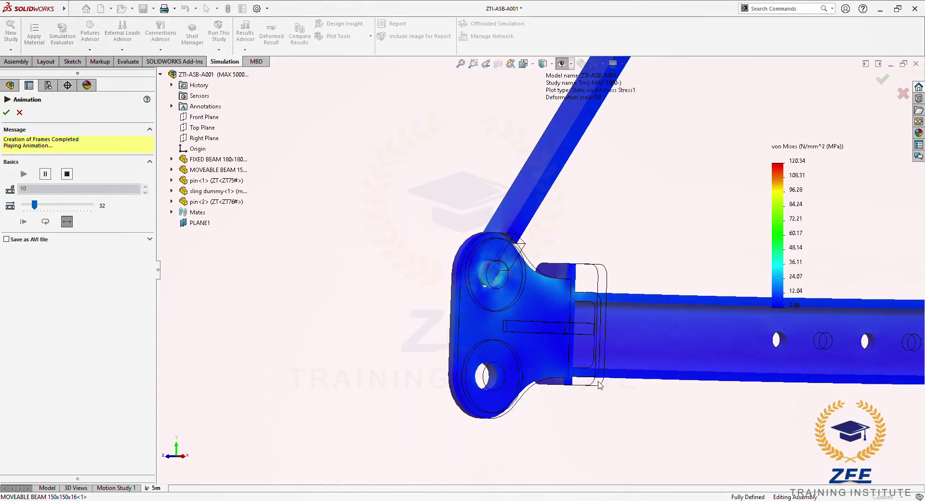
scroll(600, 386, up, 5)
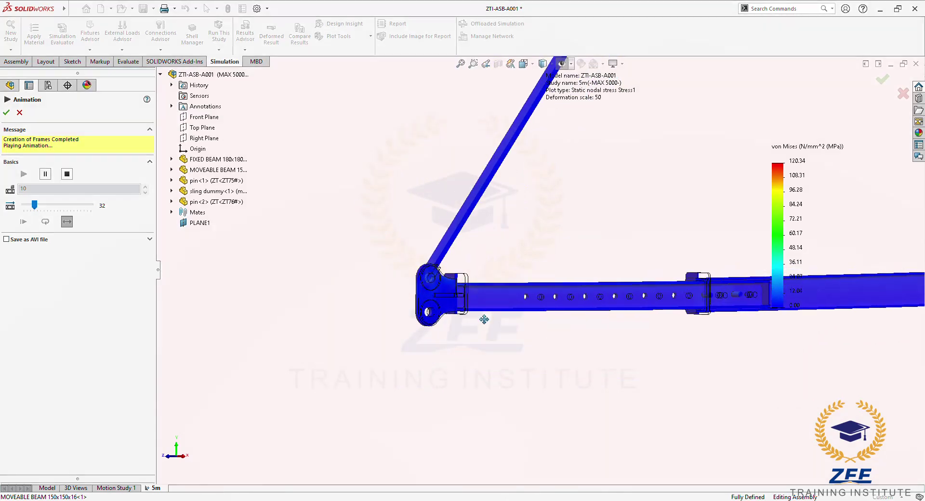
scroll(597, 323, down, 10)
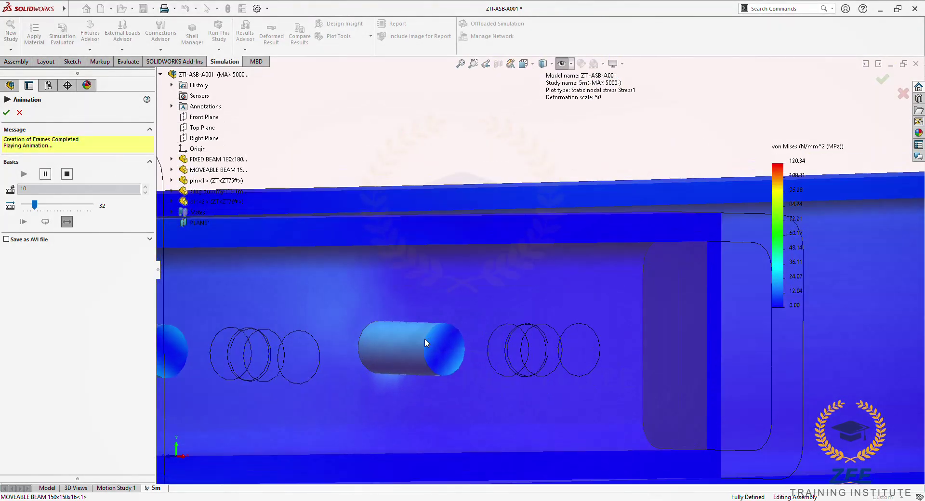
scroll(354, 337, down, 3)
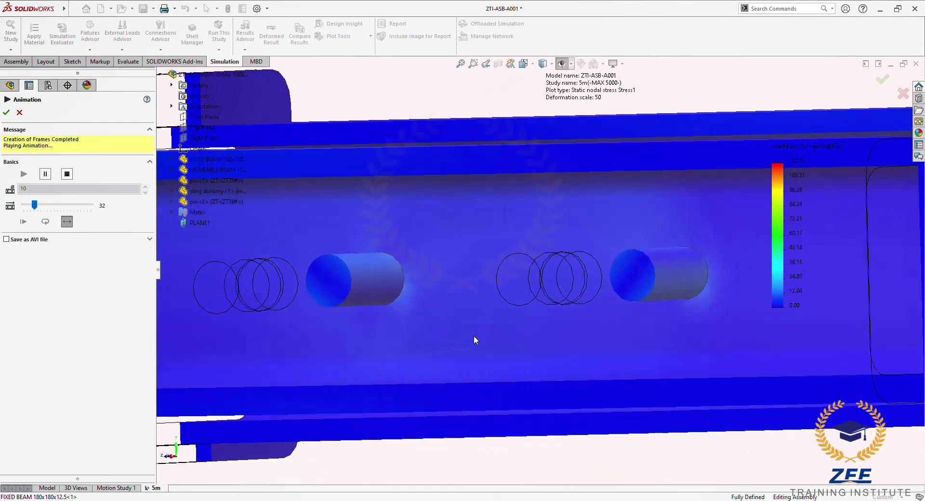
middle_drag(473, 336, 546, 366)
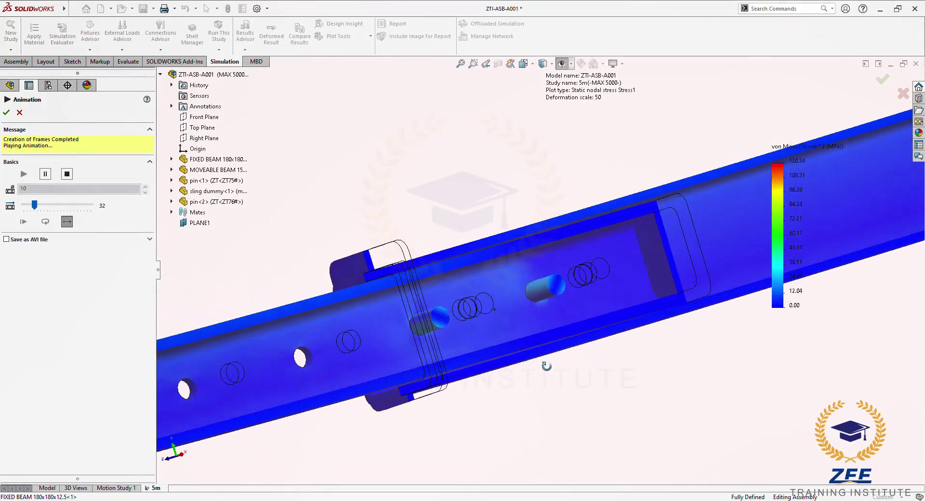
scroll(467, 307, down, 10)
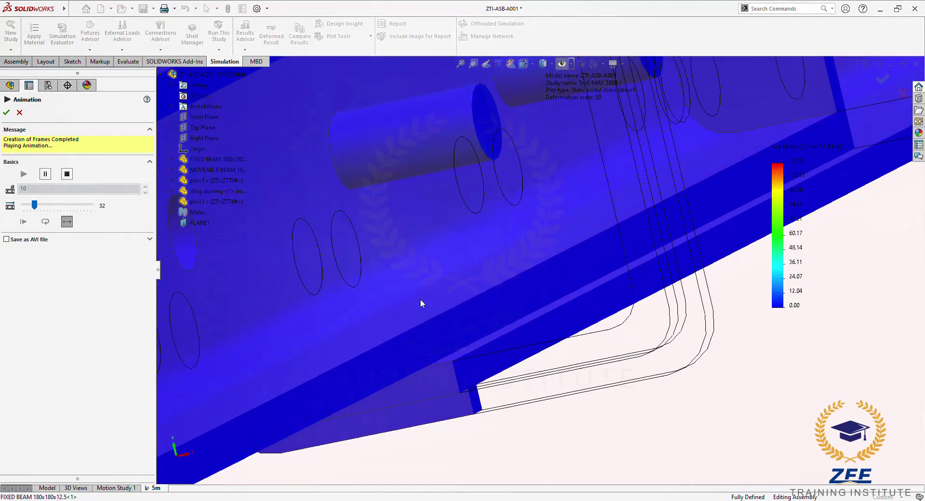
mouse_move(421, 302)
middle_down()
mouse_move(431, 306)
mouse_move(427, 292)
middle_up()
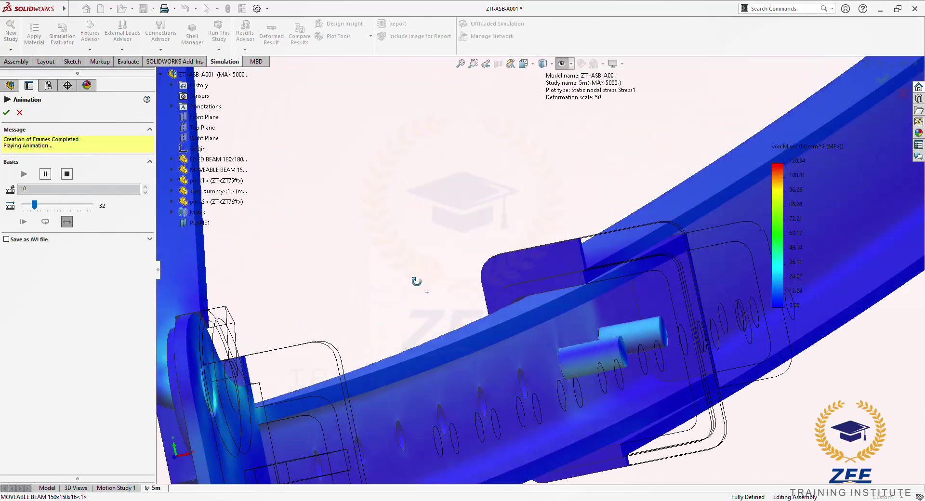
scroll(672, 366, up, 10)
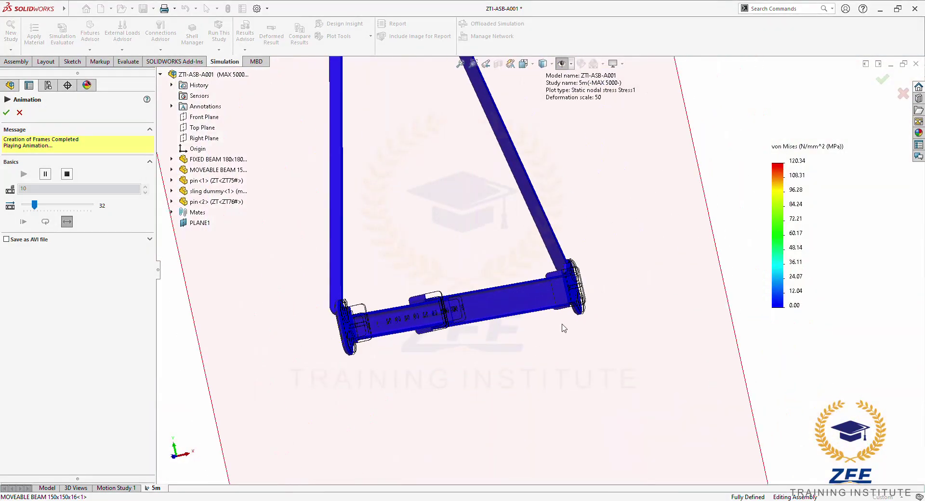
middle_drag(563, 328, 346, 336)
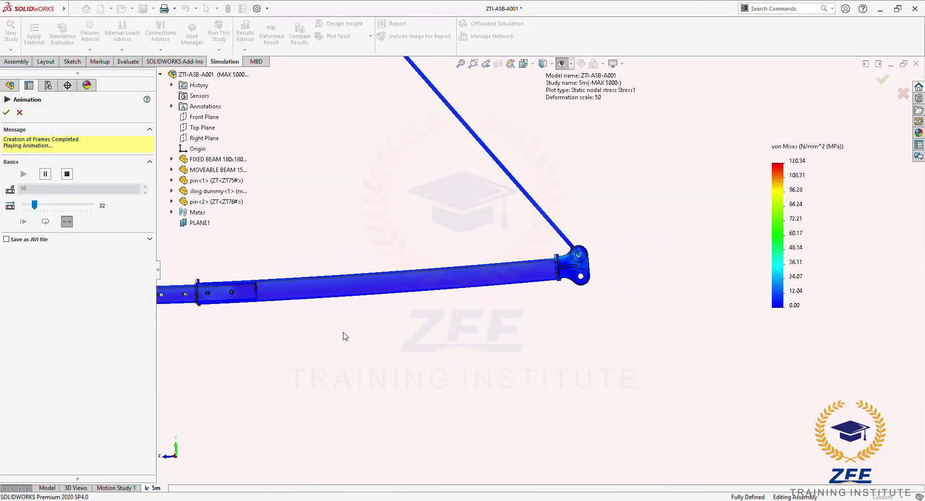
Stop the stress animation and close the plot settings, leaving the static Stress1 plot
key(Escape)
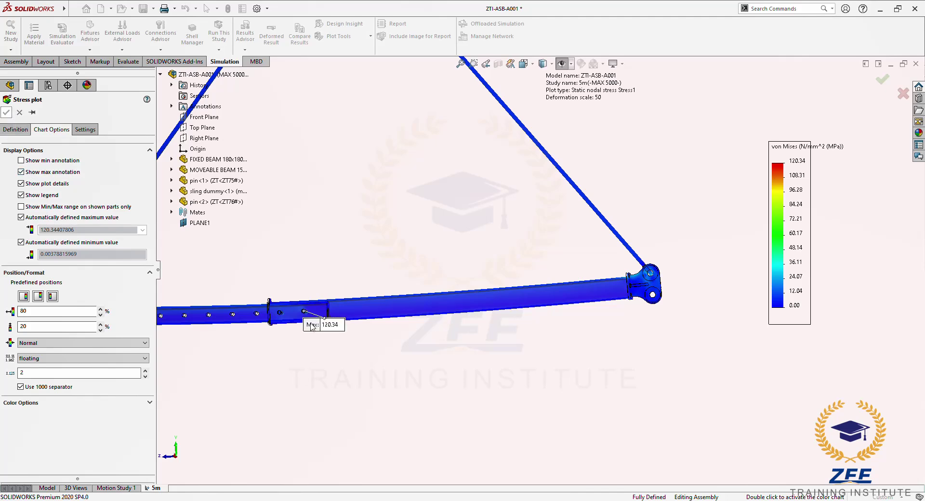
key(Return)
scroll(308, 307, down, 10)
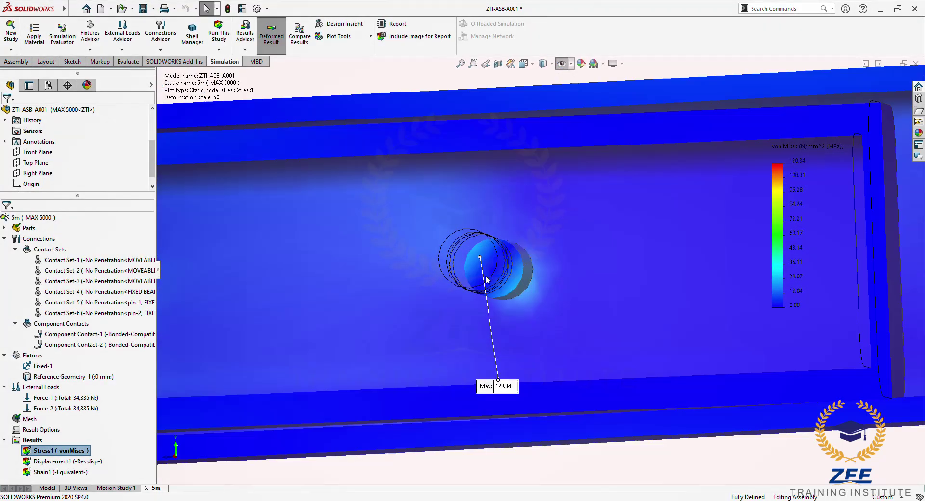
middle_drag(485, 280, 586, 354)
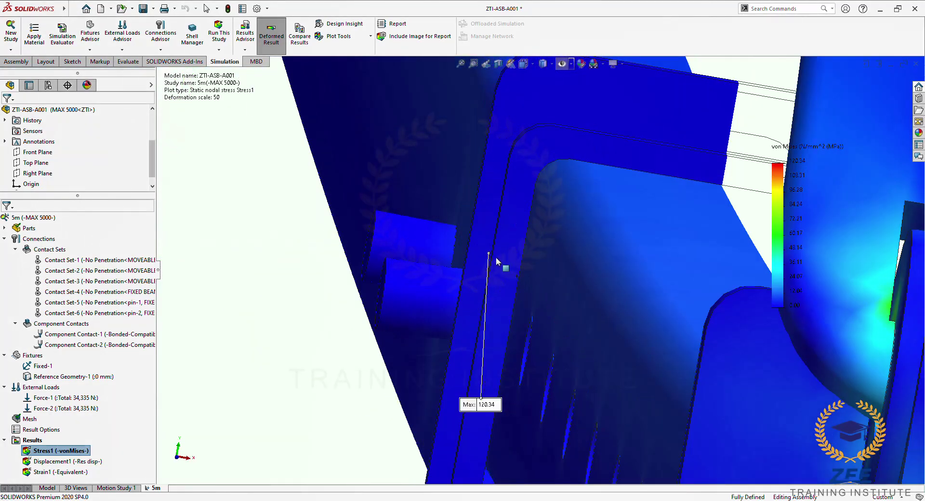
Snap to the front view, tilt into 3D, and fit the whole frame showing the 120.34 MPa maximum
key(space)
click(519, 402)
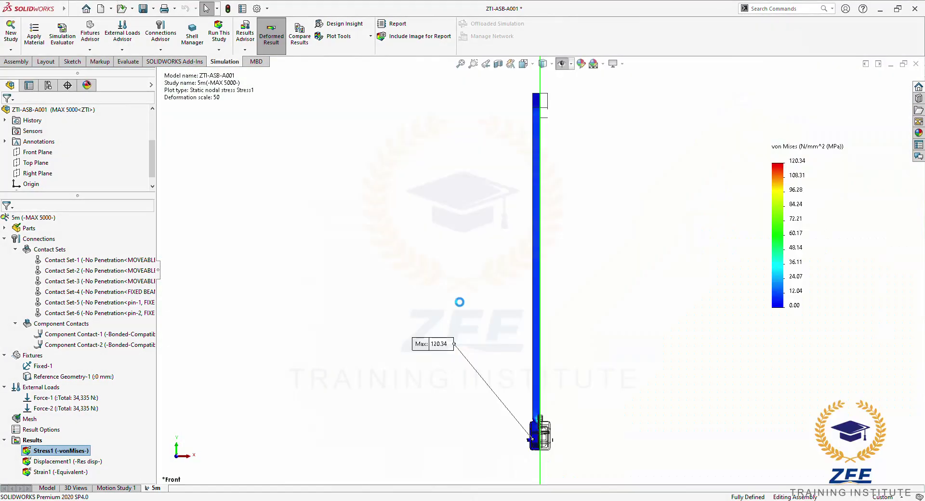
scroll(519, 405, down, 10)
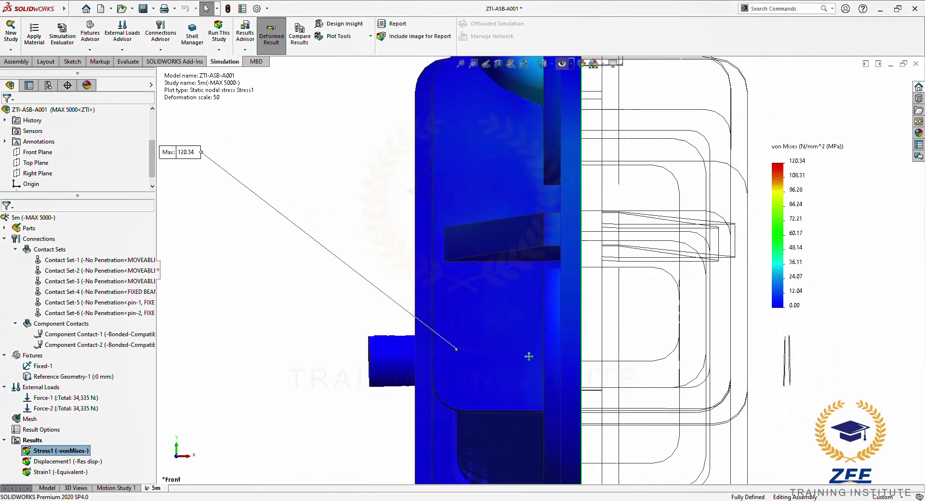
scroll(453, 380, down, 5)
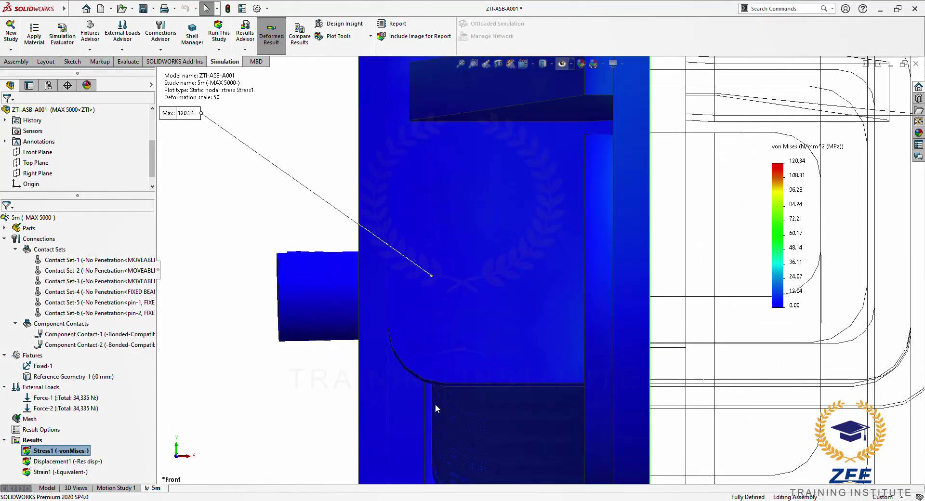
scroll(439, 395, up, 12)
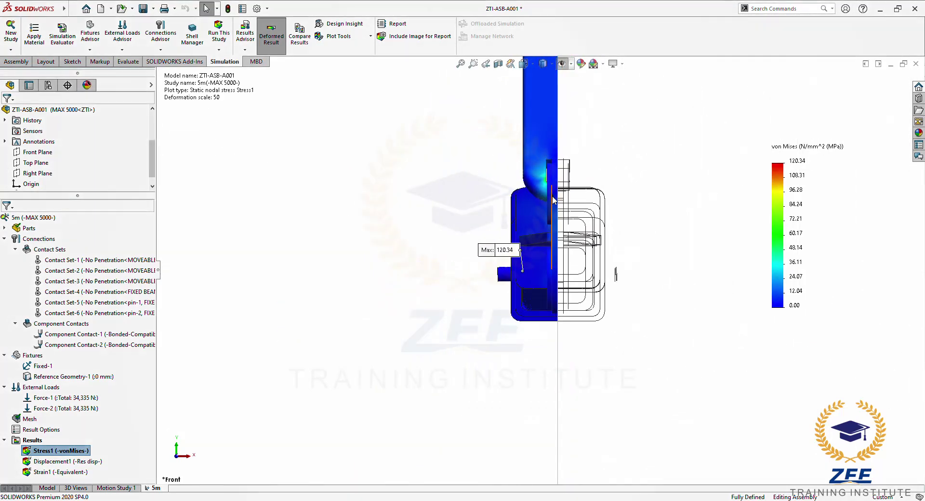
middle_drag(553, 200, 602, 361)
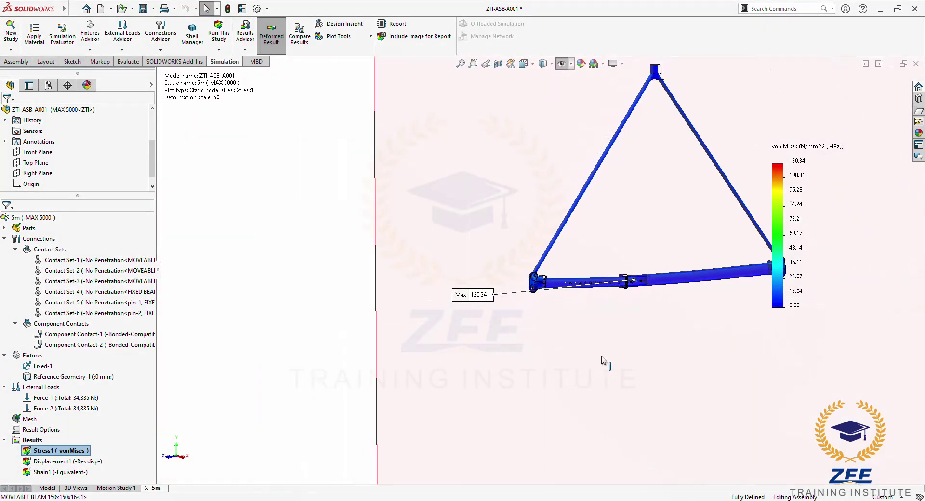
key(f)
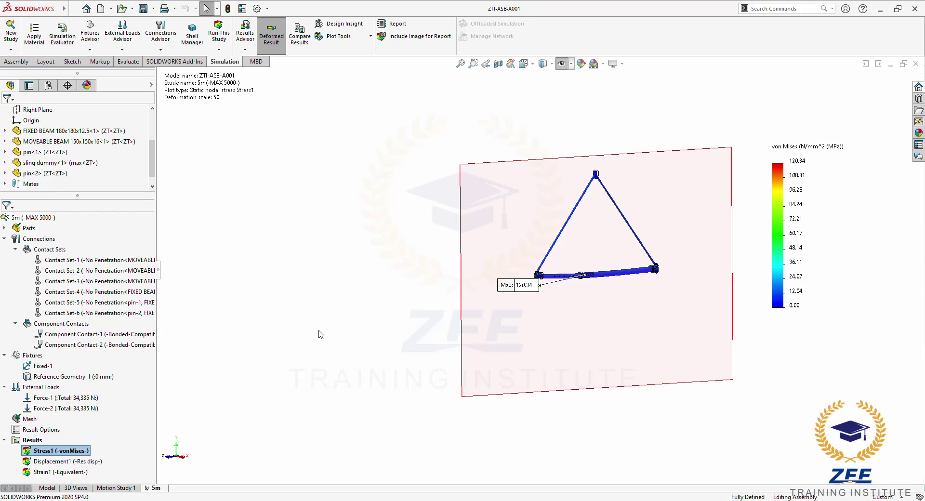
scroll(315, 332, down, 3)
scroll(309, 340, up, 2)
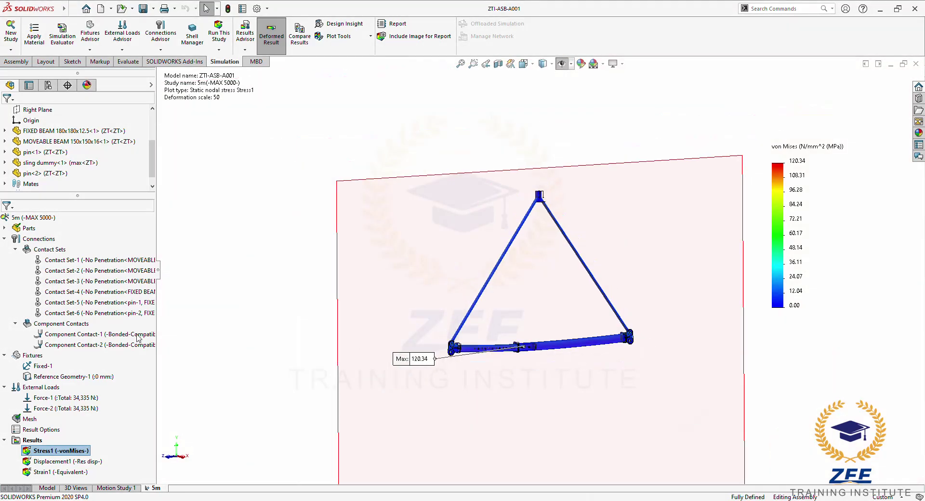
Copy the 5m study as '3800' on the MIN 3800 configuration, dismissing the invalid-name warning
right_click(155, 488)
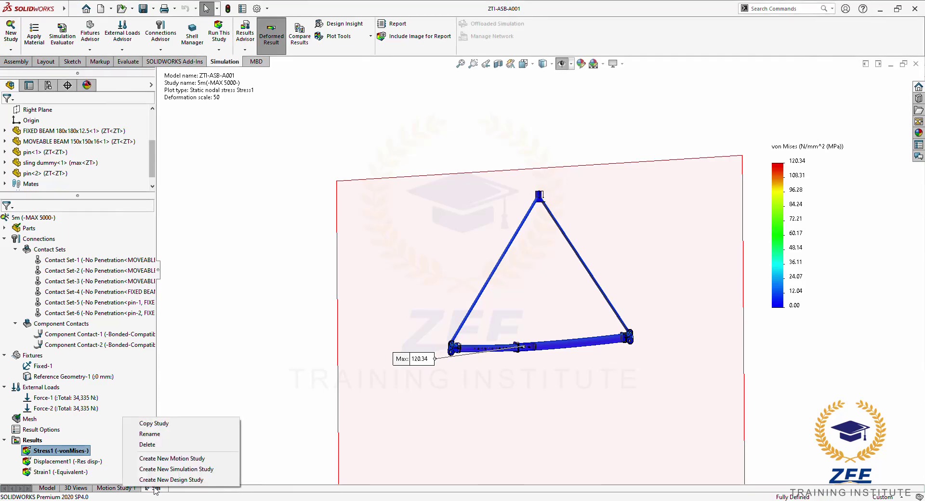
click(159, 424)
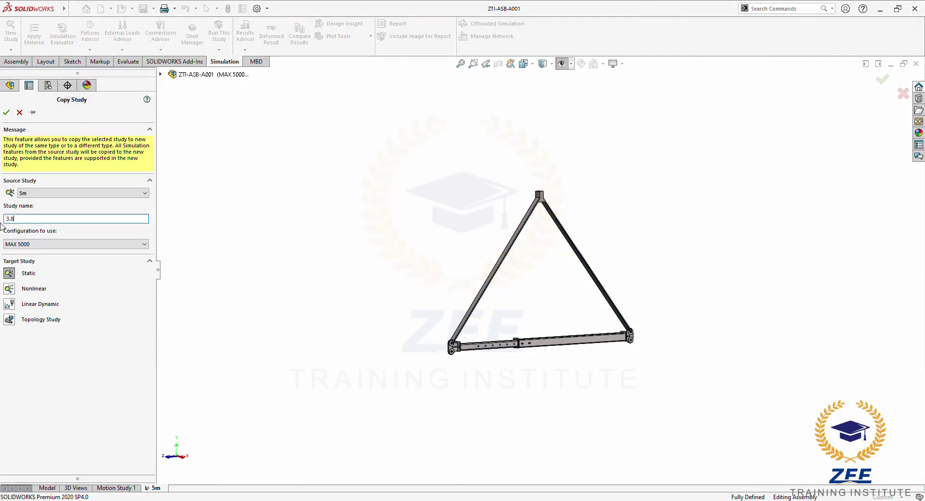
click(64, 244)
click(41, 259)
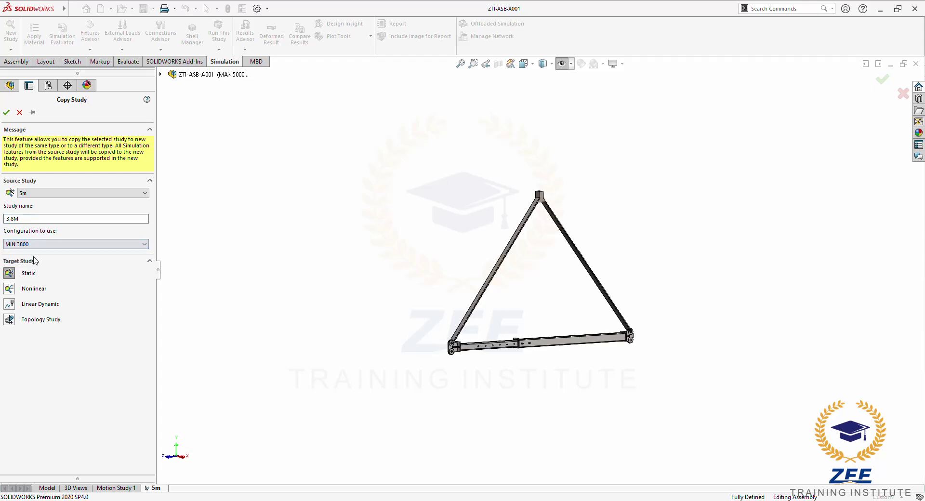
click(7, 113)
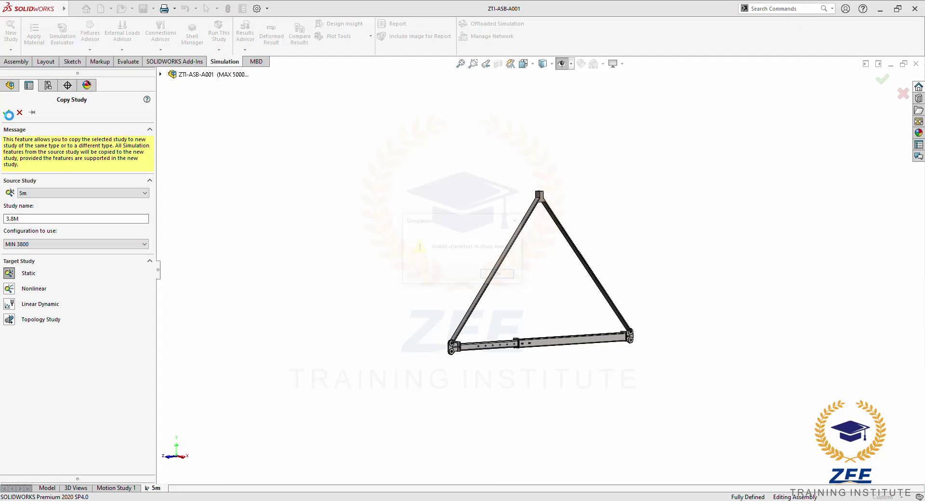
click(500, 276)
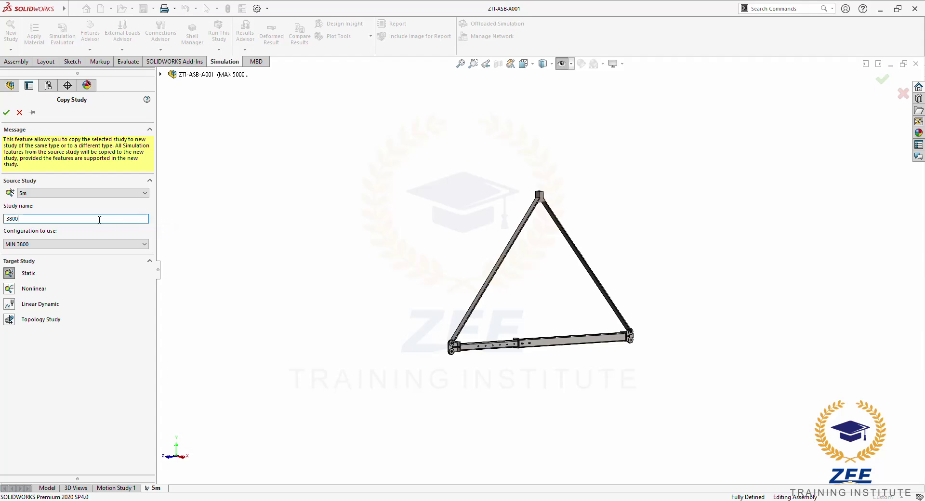
click(6, 112)
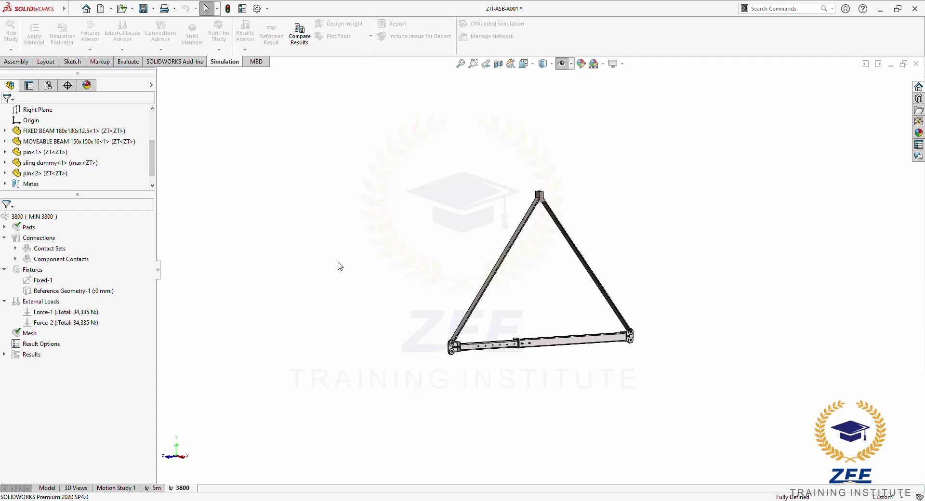
Activate the MIN 3800 configuration and review Contact Set-1, -3, -4 and -5
right_click(39, 217)
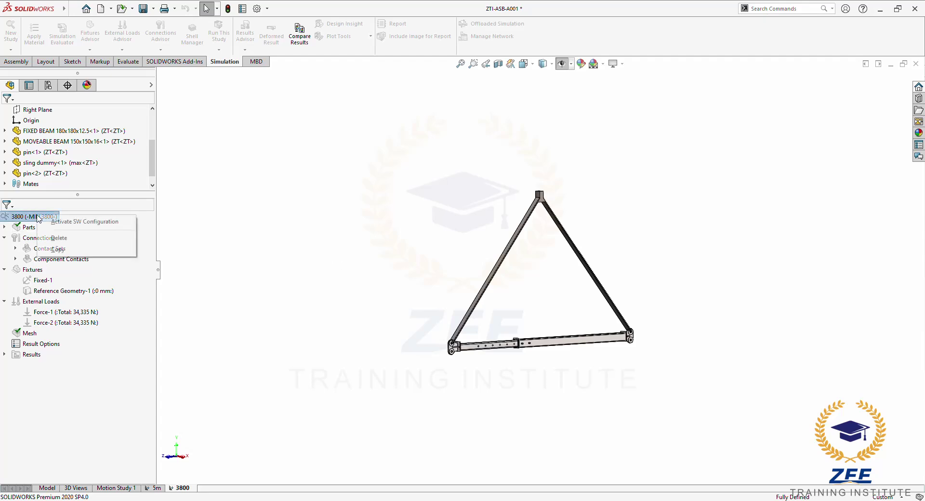
click(54, 225)
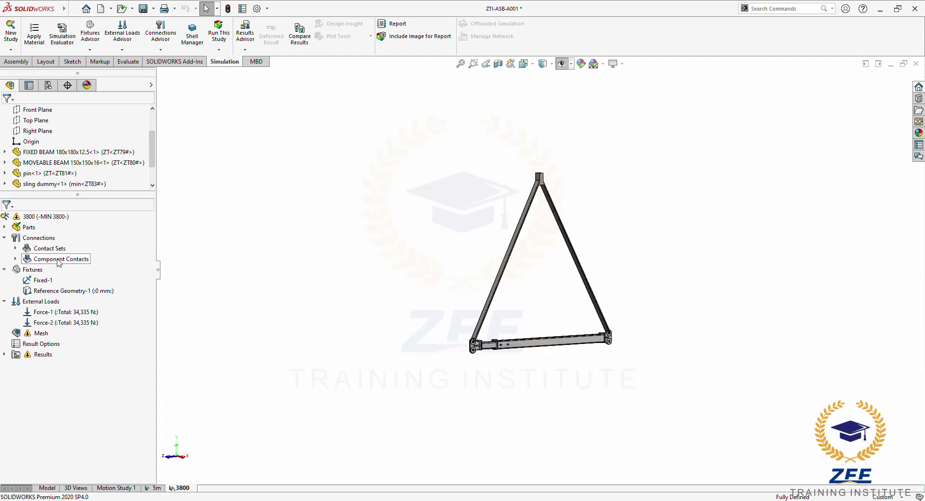
click(15, 248)
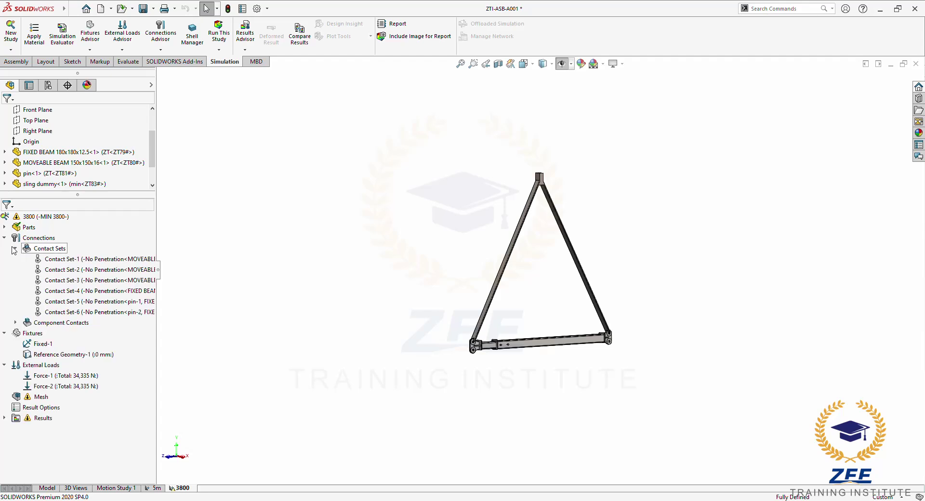
click(81, 260)
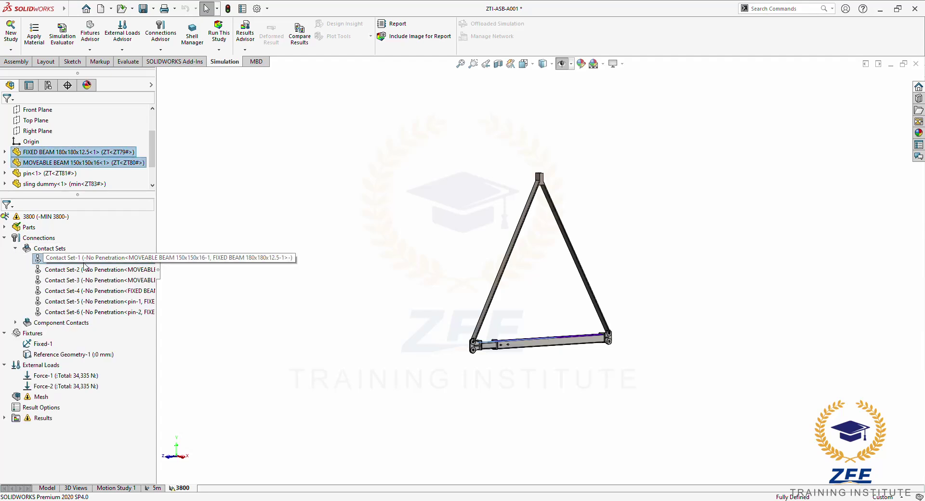
click(87, 281)
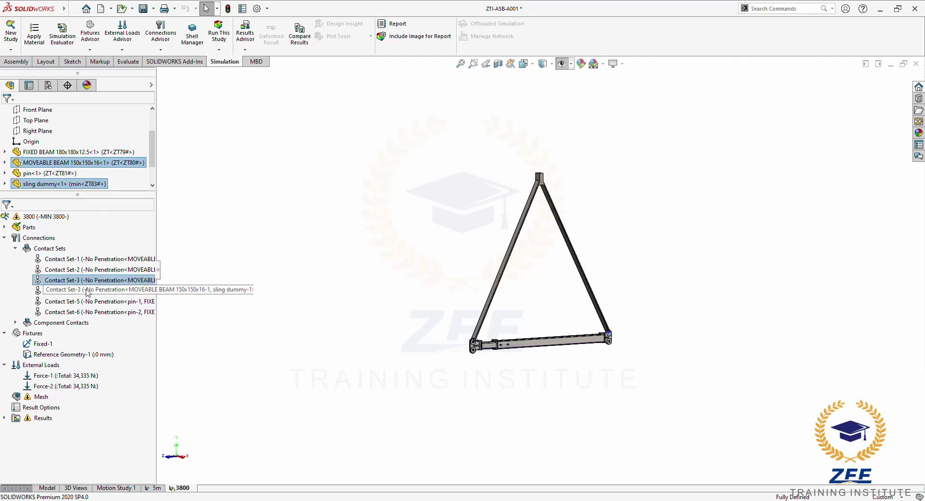
click(88, 291)
click(89, 301)
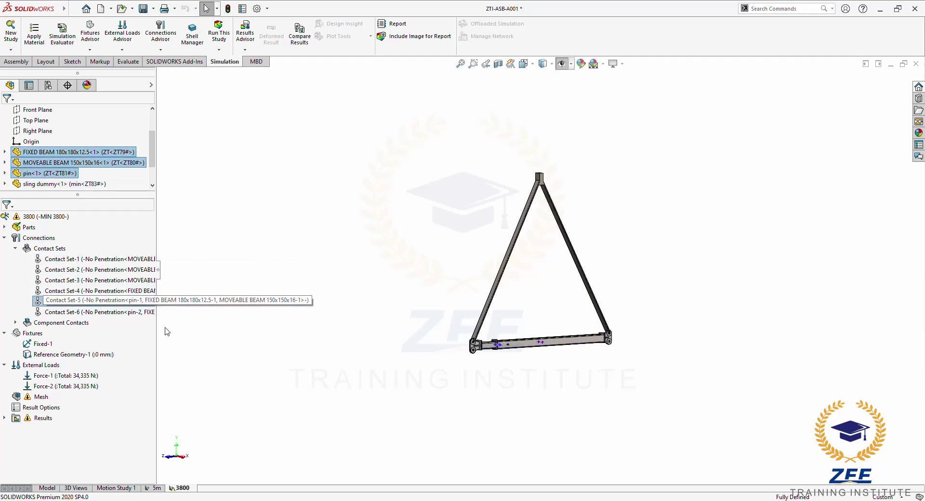
Apply a Top Plane section view through the assembly
scroll(525, 351, down, 5)
middle_drag(424, 357, 436, 378)
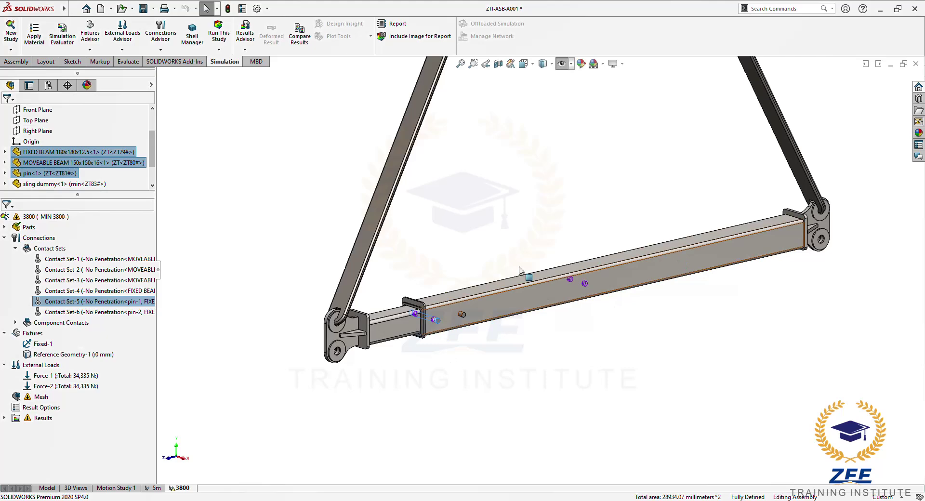
click(264, 198)
click(498, 65)
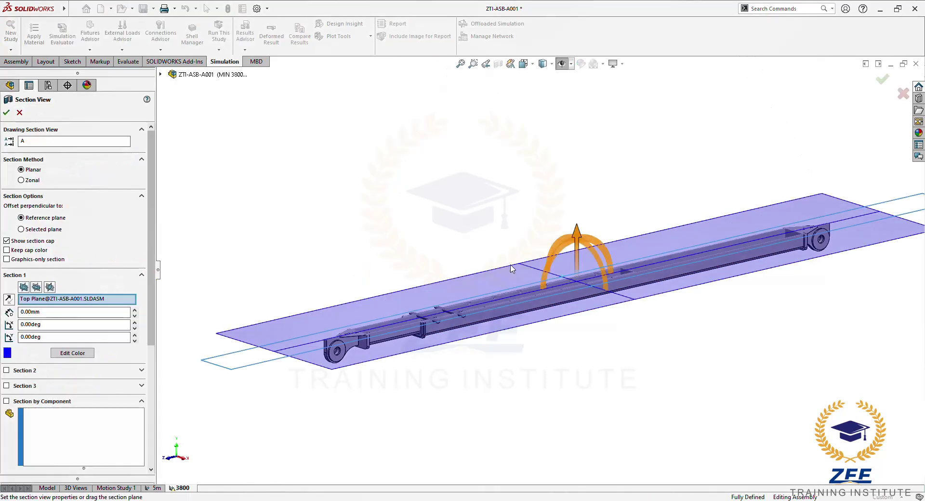
click(6, 114)
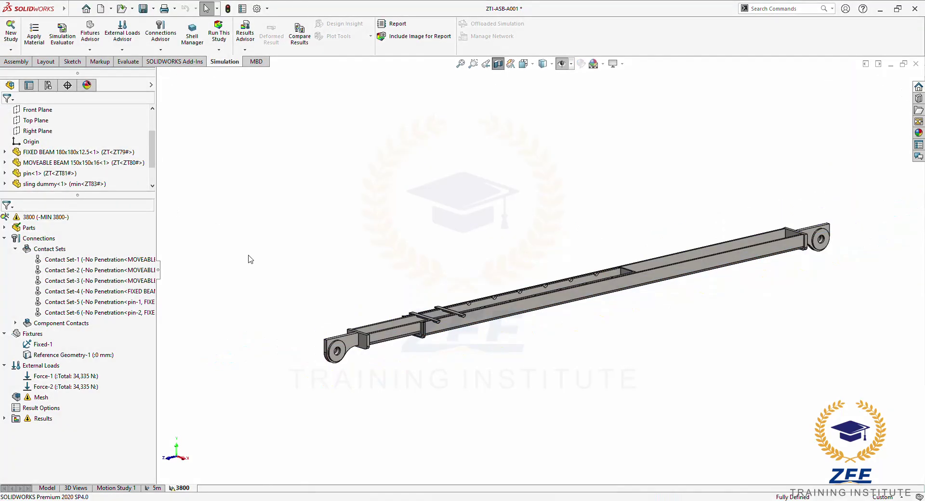
Redefine Contact Set-5's second set with two fixed-beam and two moveable-beam faces at pin-1
click(90, 301)
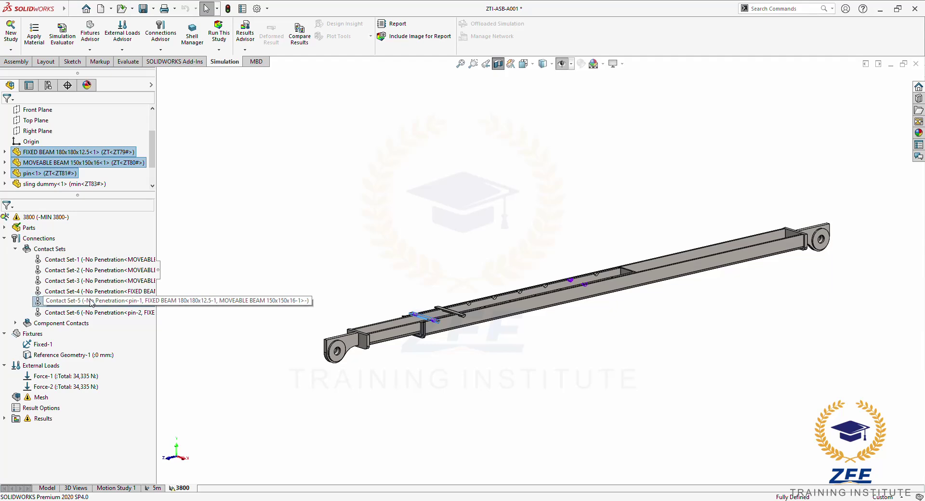
right_click(91, 302)
click(116, 306)
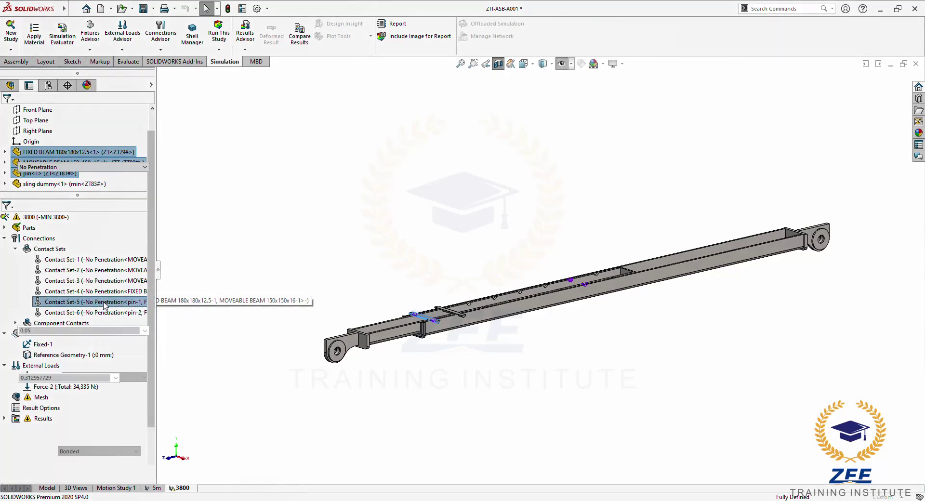
right_click(135, 267)
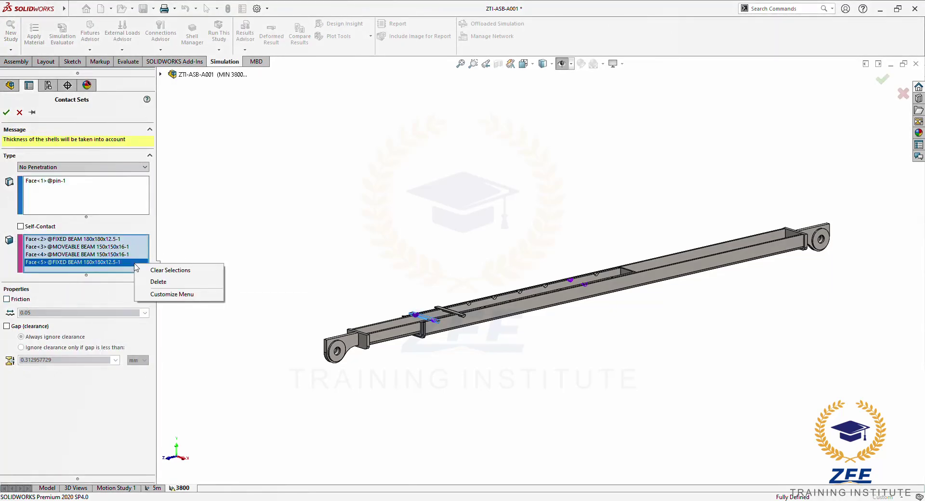
click(178, 270)
scroll(423, 322, down, 10)
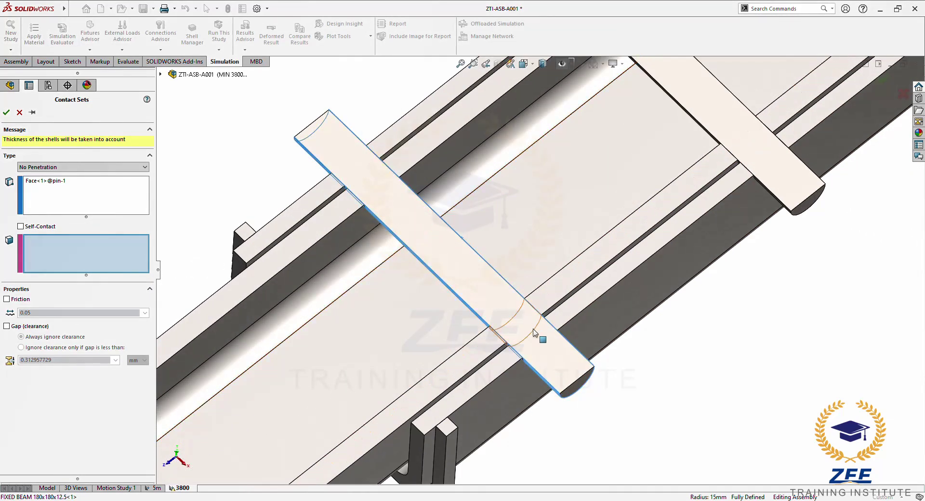
click(542, 346)
click(513, 327)
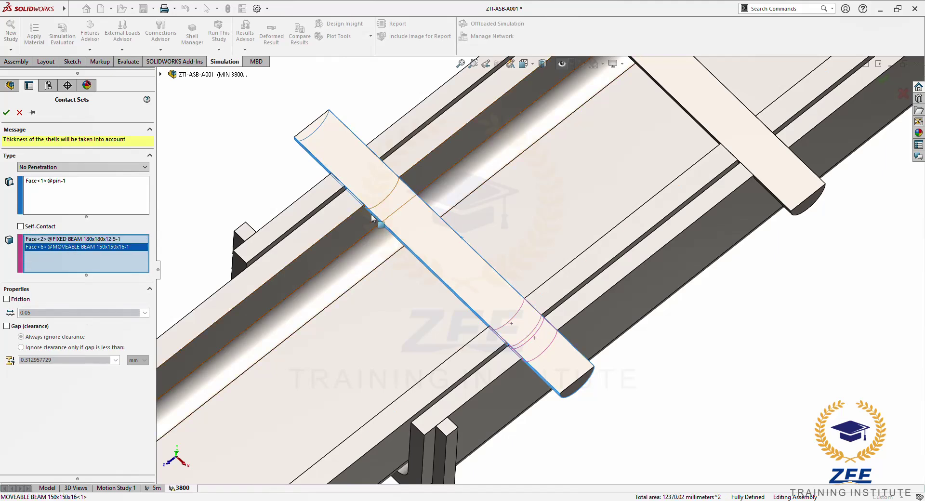
click(364, 188)
click(343, 213)
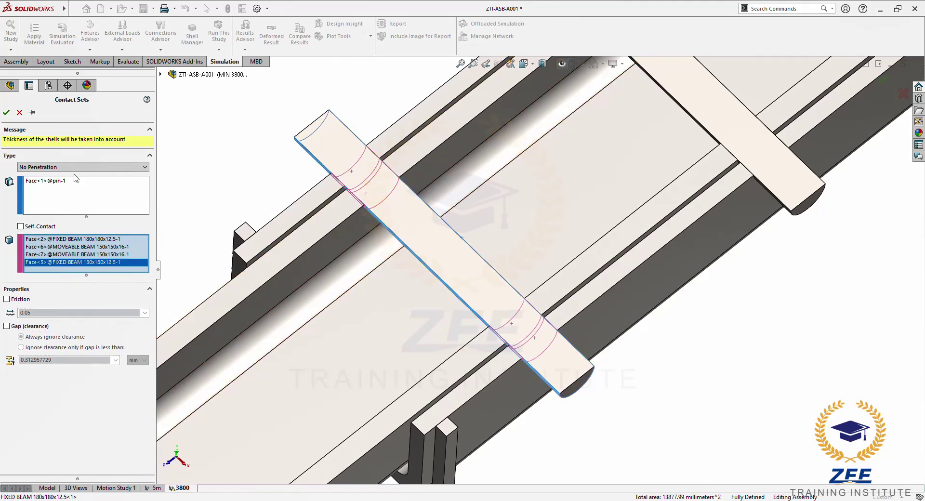
click(6, 112)
click(113, 313)
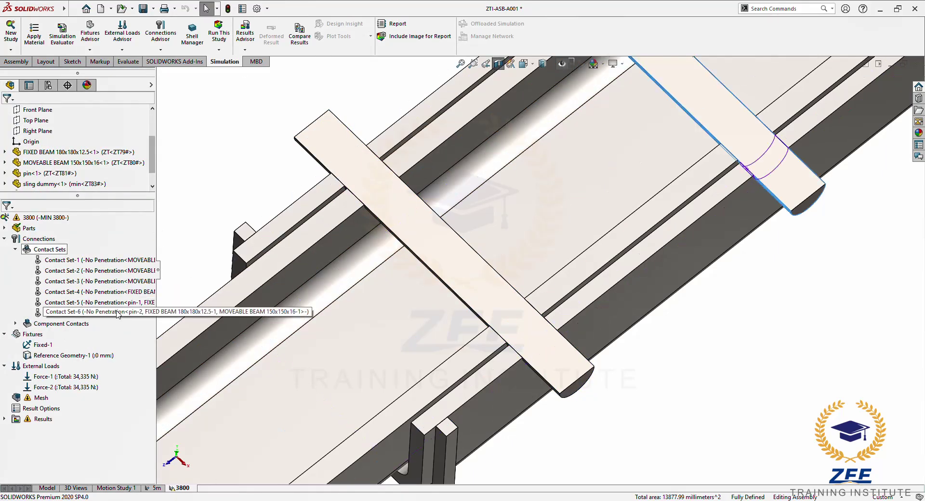
Edit Contact Set-6 and clear its second face selection list
right_click(114, 313)
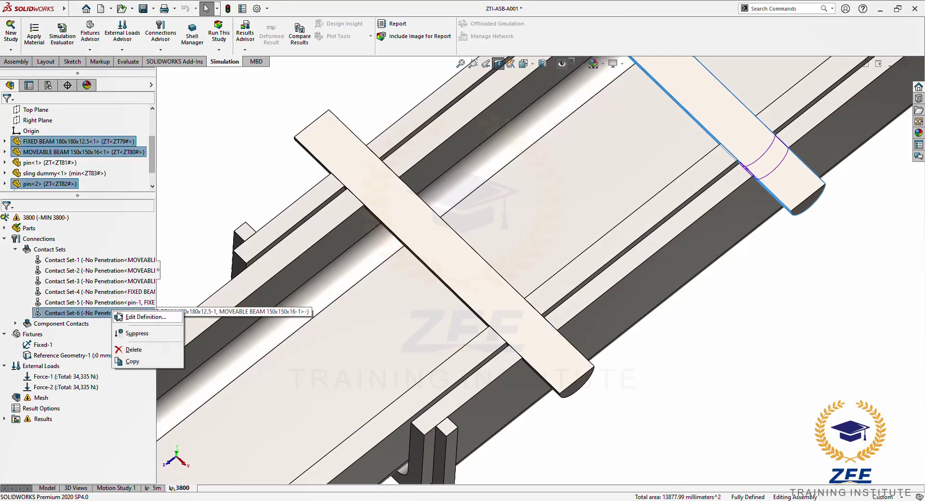
click(139, 317)
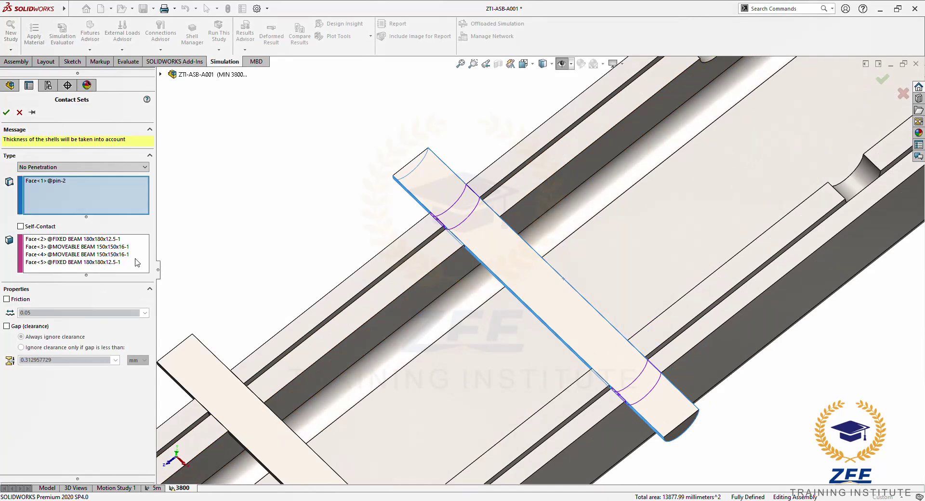
right_click(138, 262)
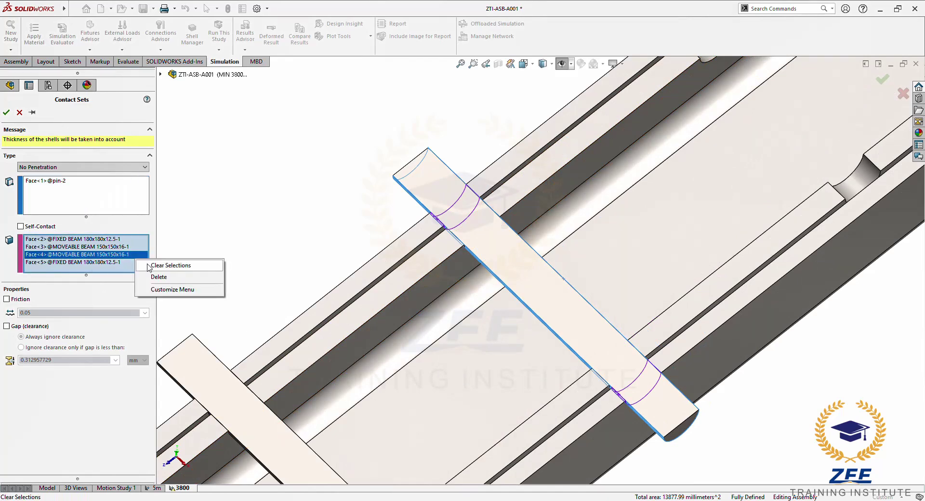
click(180, 264)
scroll(611, 300, up, 6)
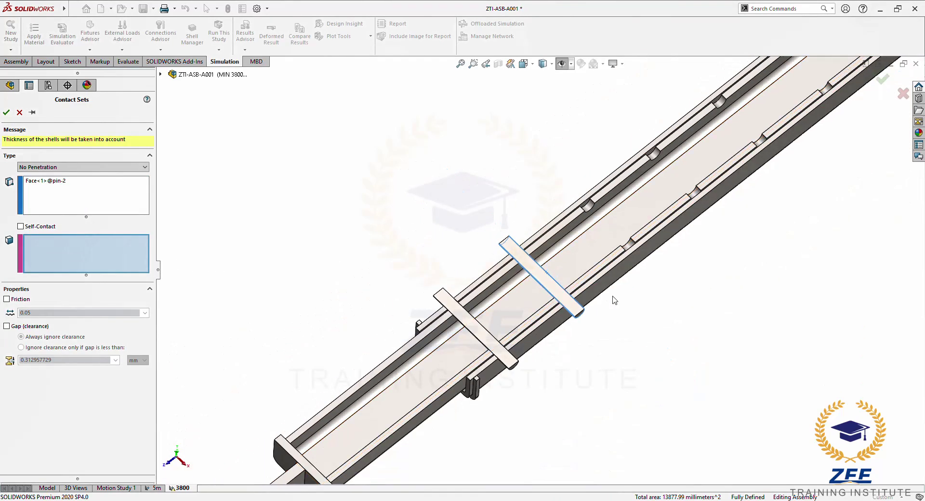
scroll(559, 291, down, 8)
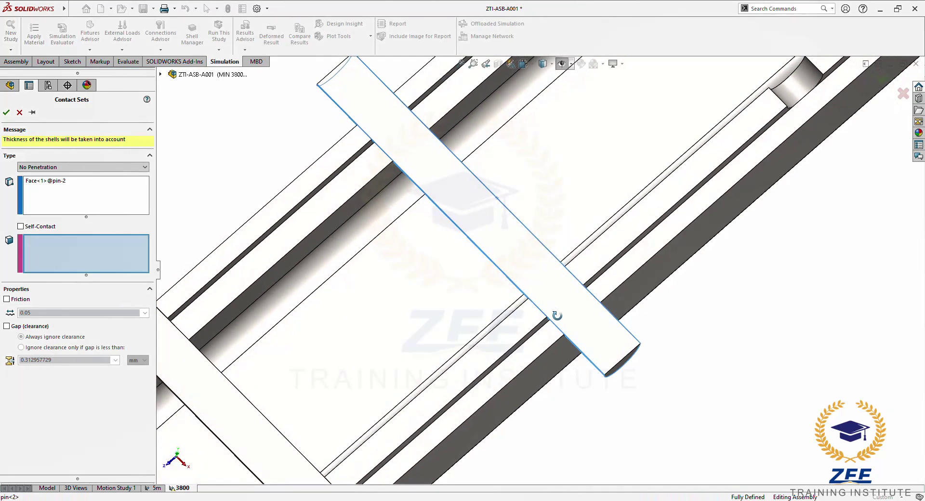
Add two fixed-beam and two moveable-beam faces around pin-2 and confirm the contact set
click(567, 306)
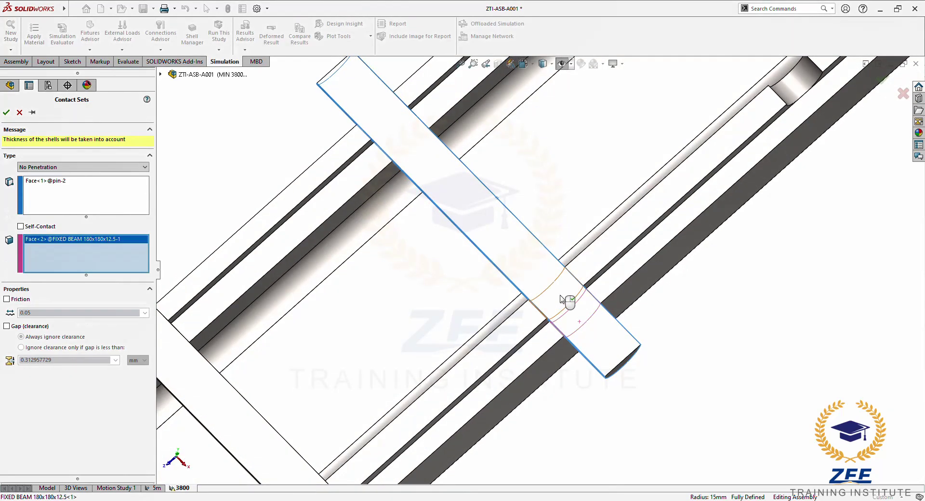
click(553, 295)
click(382, 125)
click(382, 124)
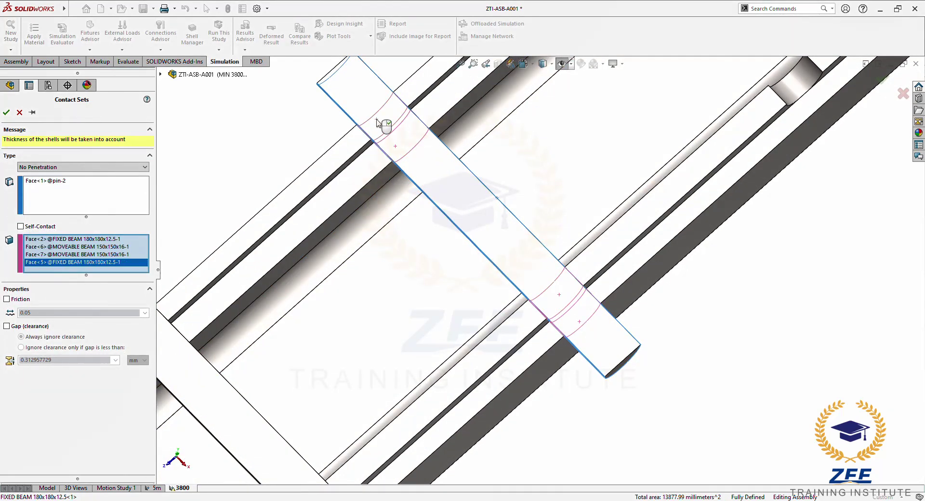
scroll(484, 277, up, 5)
scroll(385, 223, down, 2)
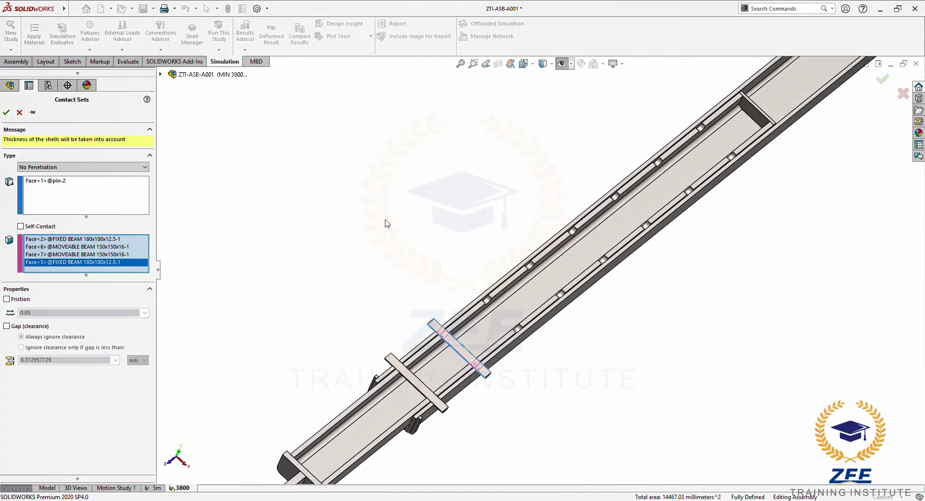
click(6, 112)
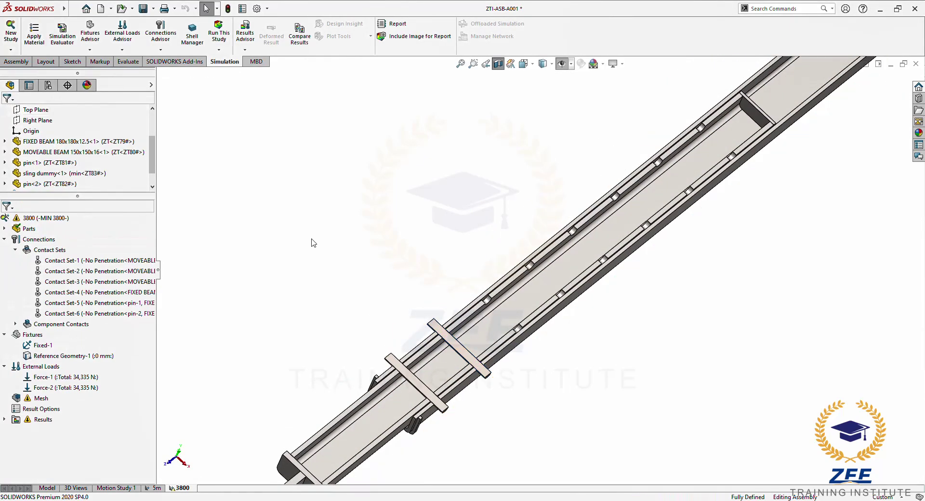
Orbit to a side view and zoom out to show the whole frame
scroll(565, 370, up, 2)
middle_drag(564, 370, 484, 226)
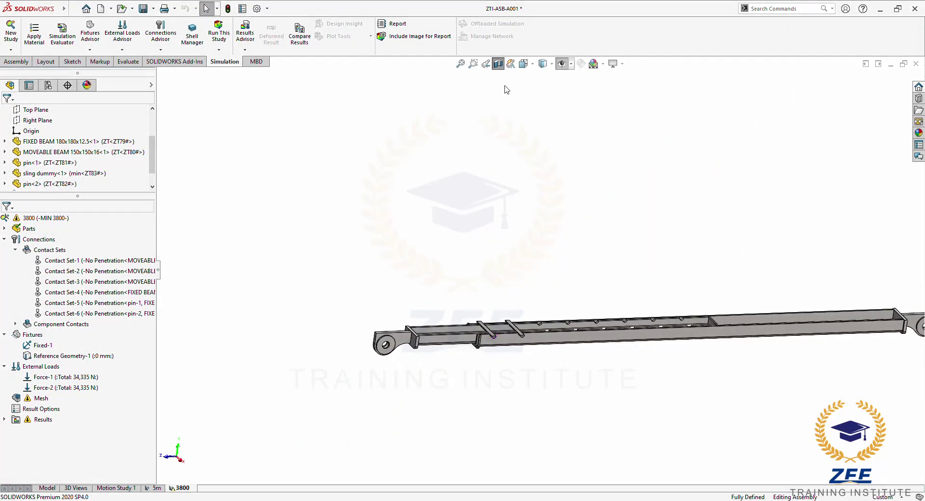
scroll(458, 235, up, 3)
scroll(540, 373, up, 3)
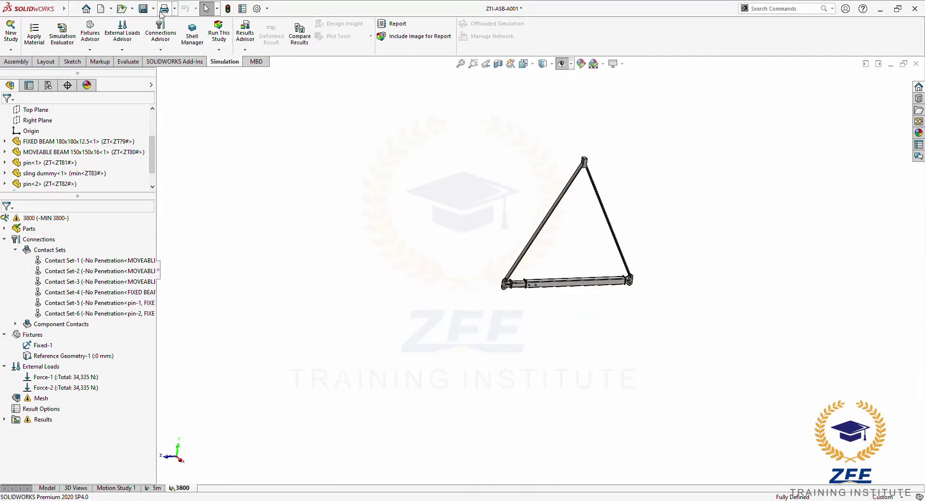
Save the assembly and show the fixture, contact and load symbols
click(143, 9)
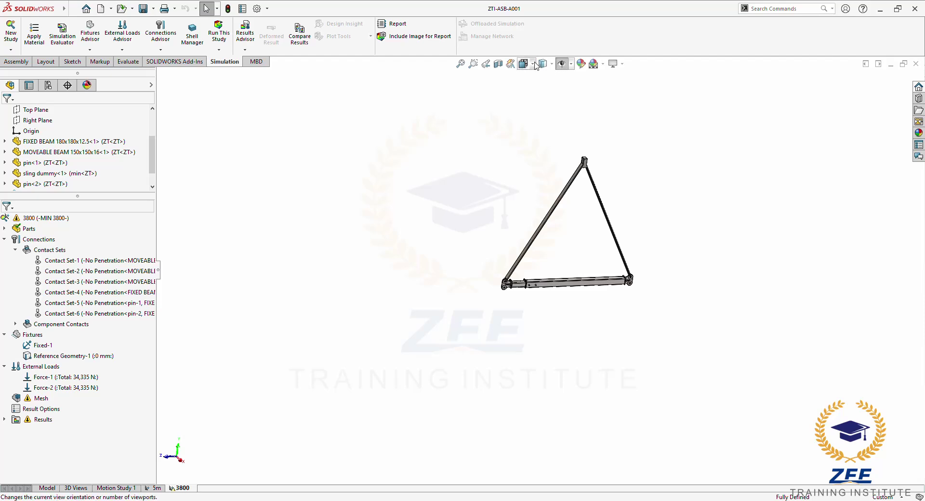
click(561, 64)
scroll(528, 156, down, 2)
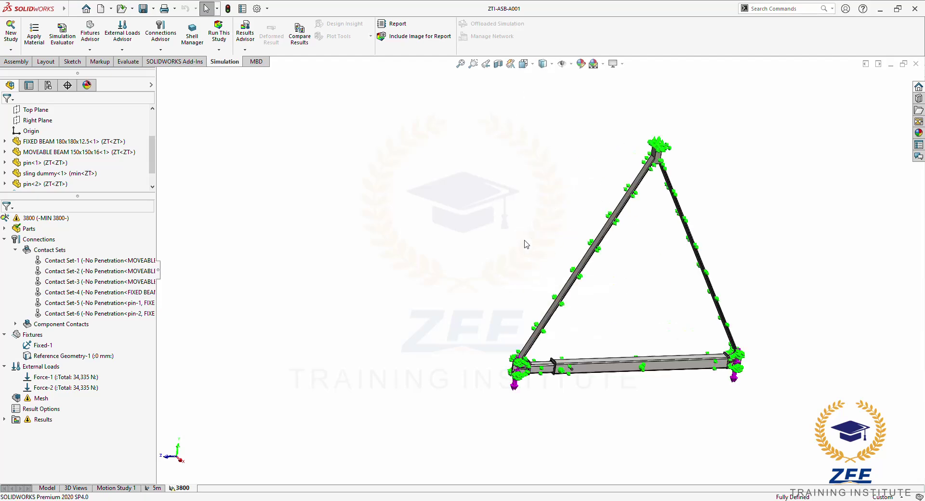
middle_drag(501, 207, 642, 347)
scroll(565, 308, down, 5)
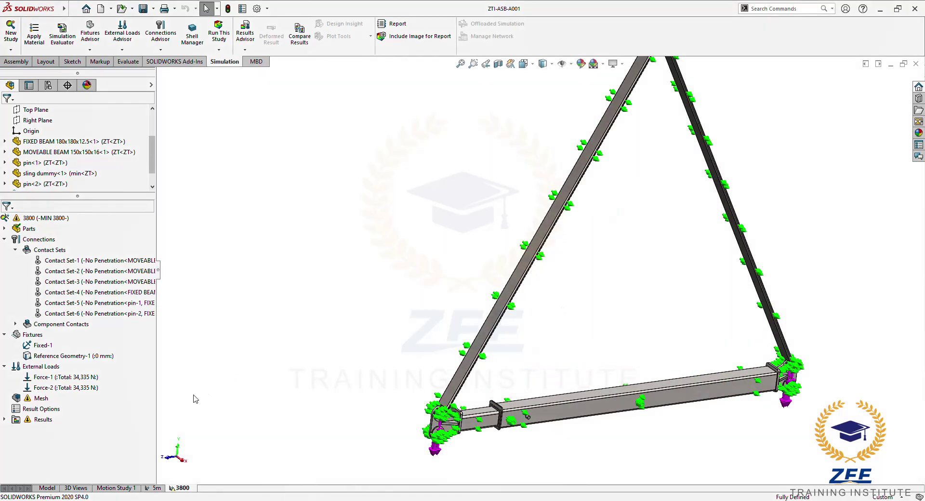
Change Force-1 from 34335 N to 7000*9.81 (68,670 N)
click(48, 378)
right_click(49, 379)
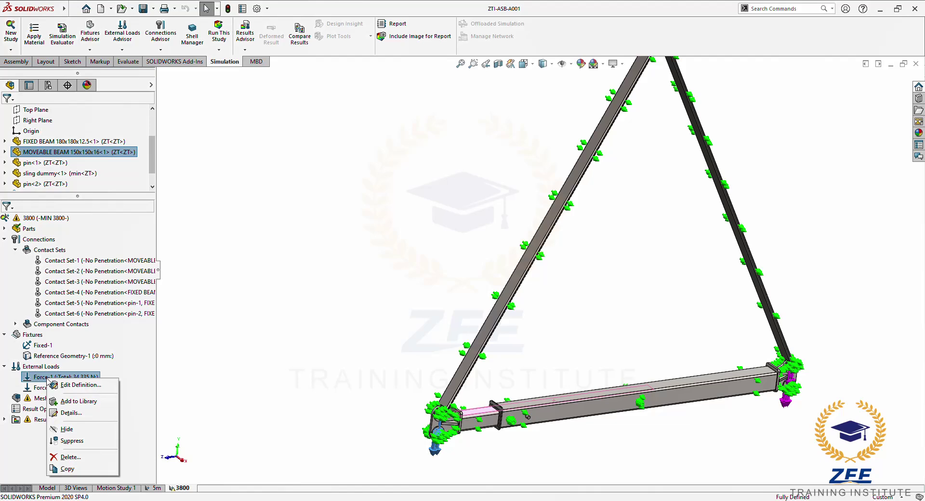
click(67, 385)
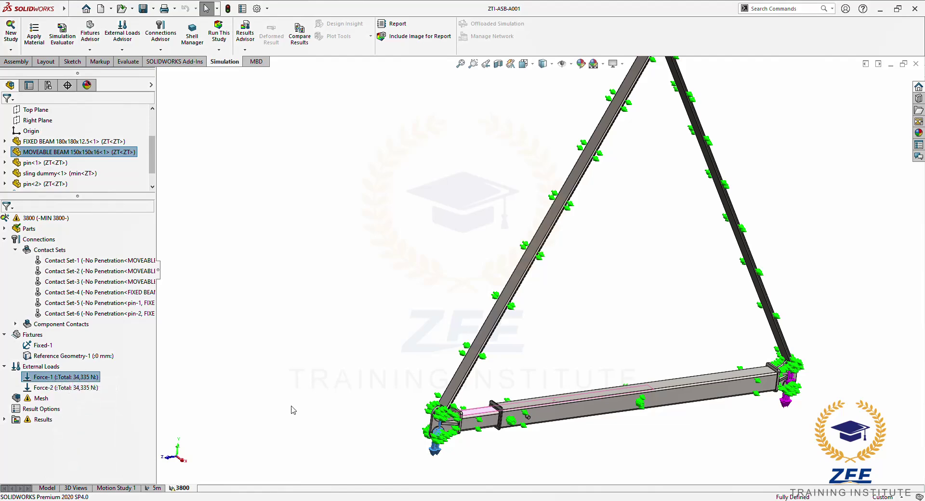
key(f)
scroll(578, 356, down, 3)
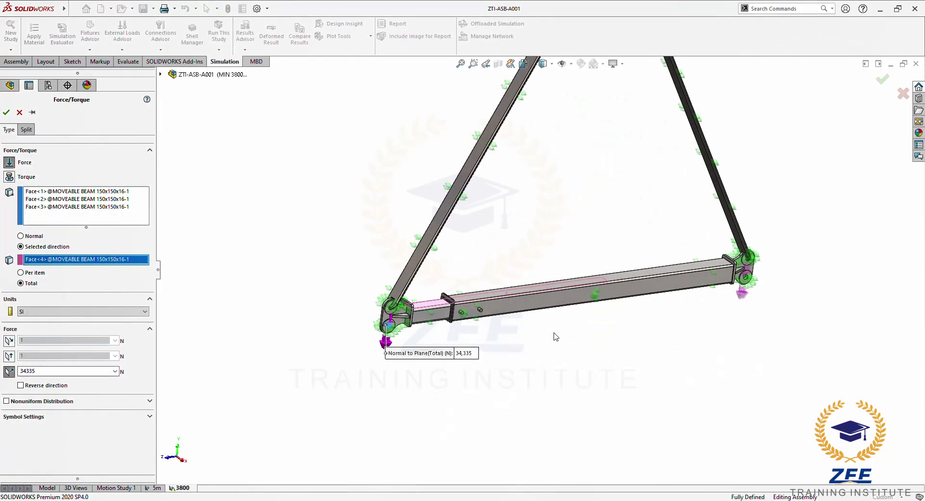
double_click(44, 371)
text(7000*9.81)
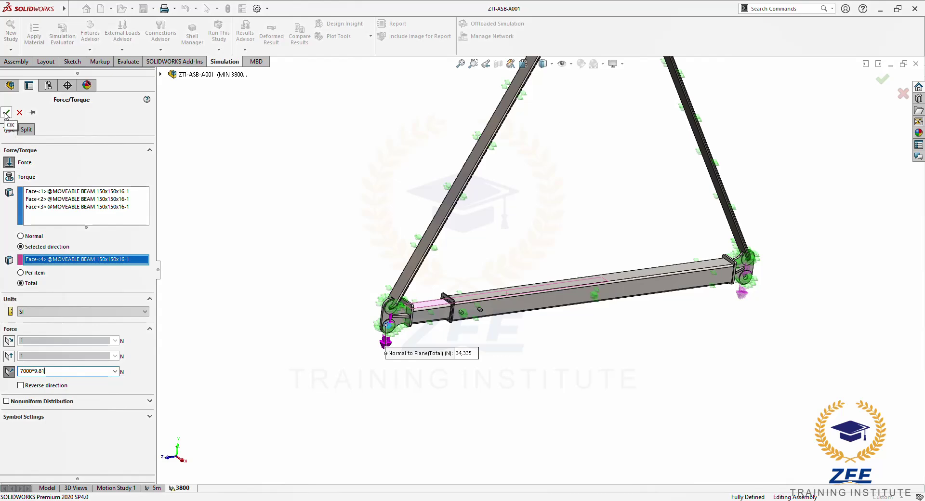
click(6, 114)
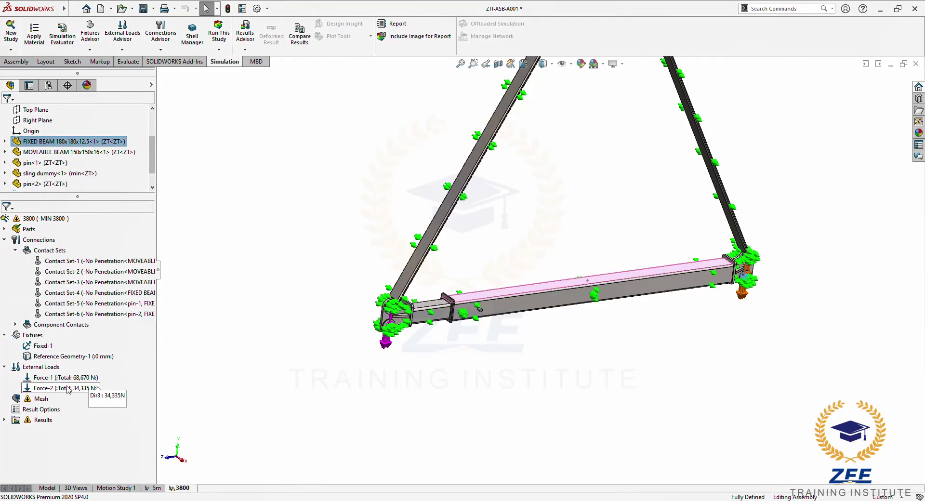
Change Force-2 to 7000*9.81 (68,670 N), fit the frame in view and save
right_click(68, 390)
key(Escape)
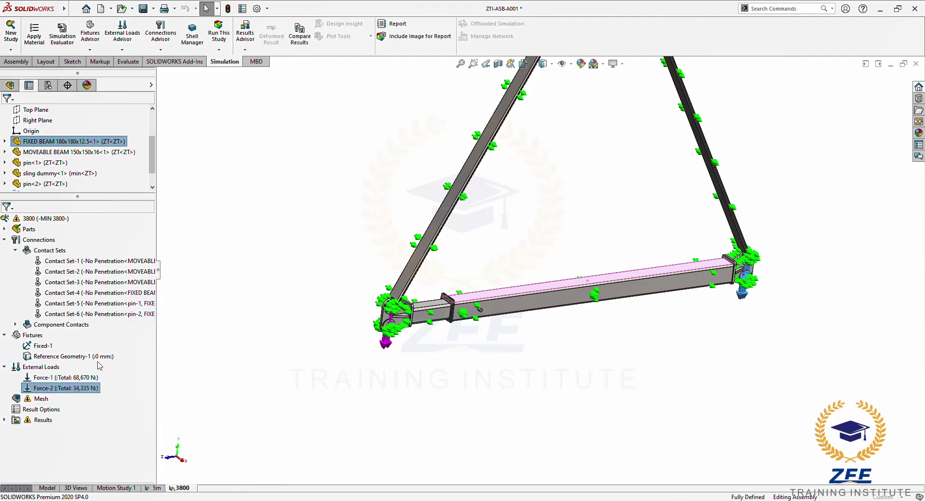
double_click(47, 370)
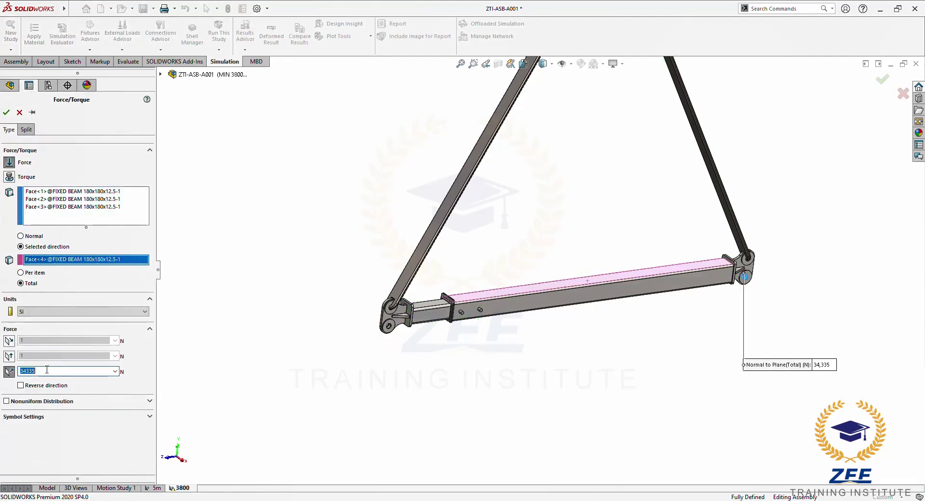
text(7000*9.81)
click(6, 112)
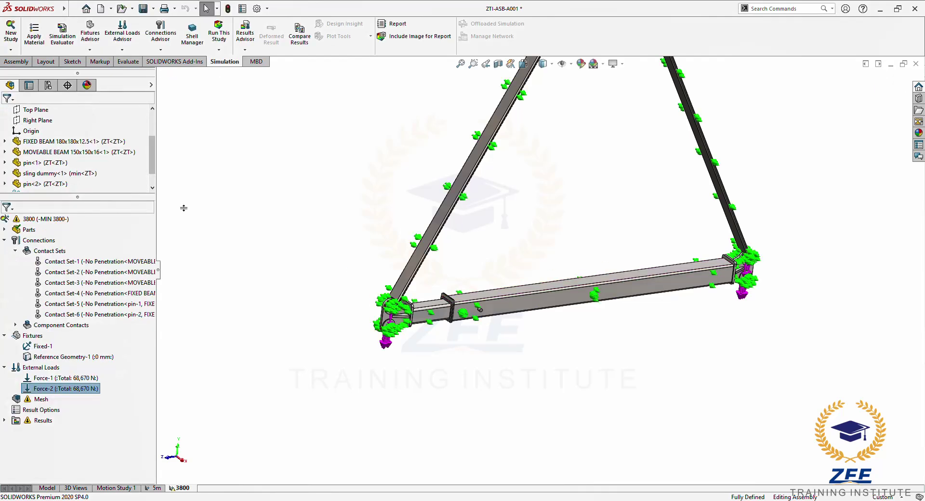
click(218, 254)
key(f)
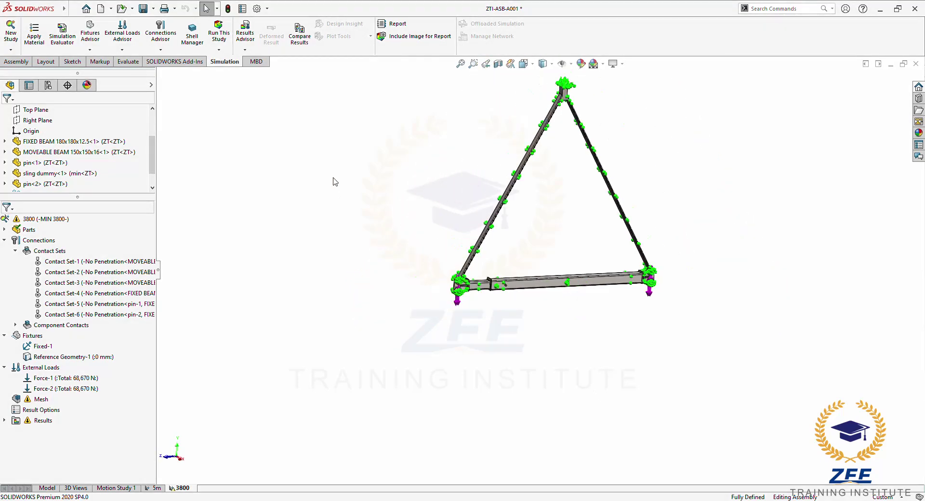
key(ctrl+s)
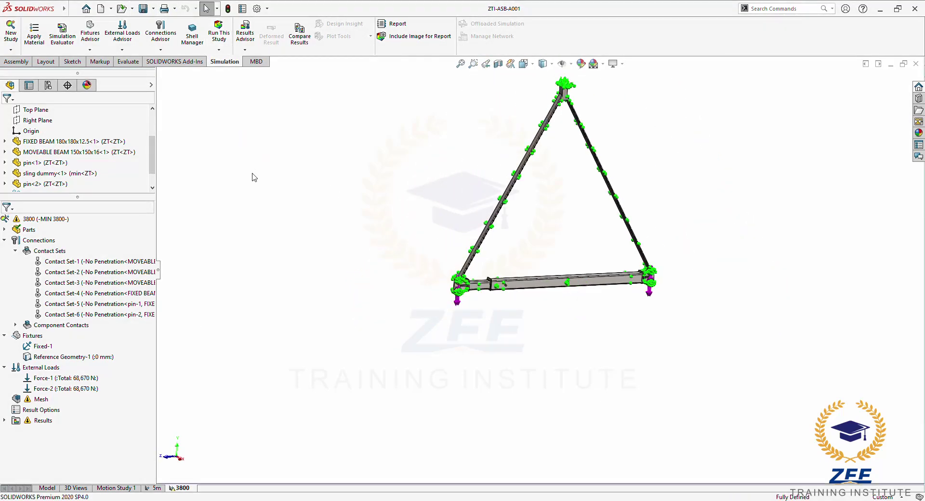
Generate a Fine-density solid mesh and run the 3800 study
right_click(41, 398)
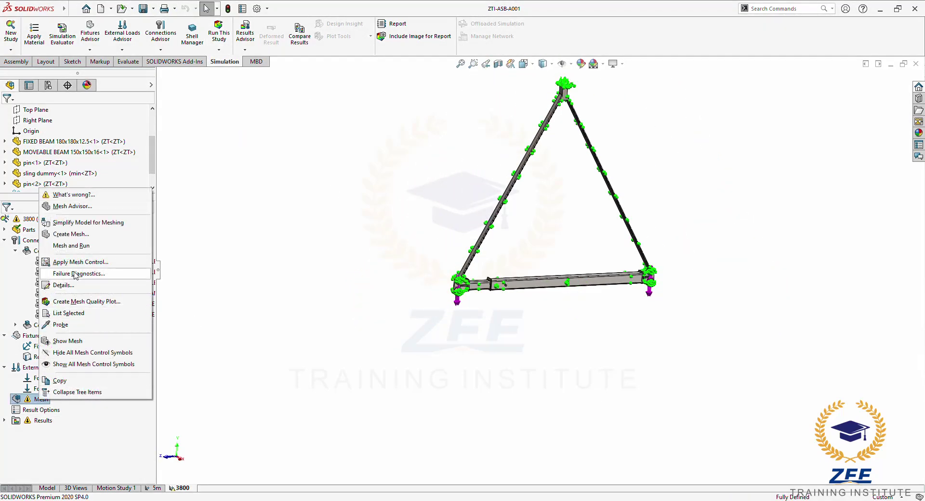
click(71, 233)
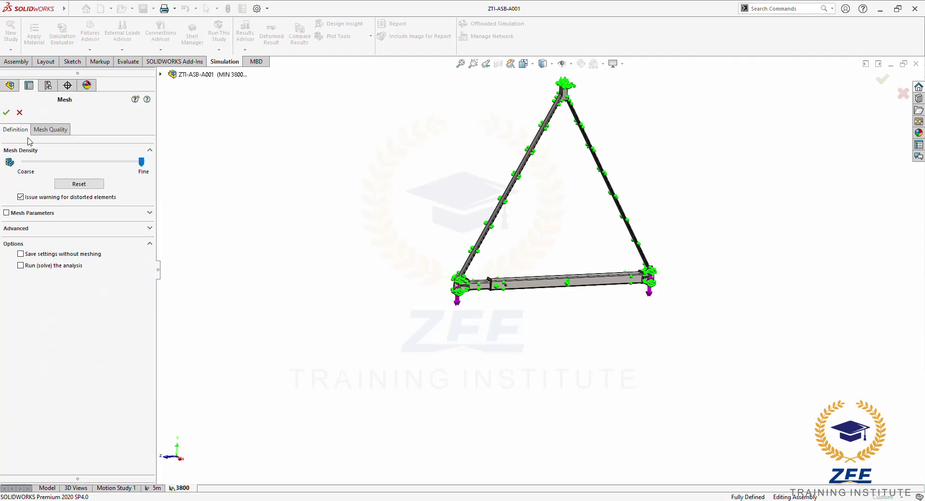
click(7, 112)
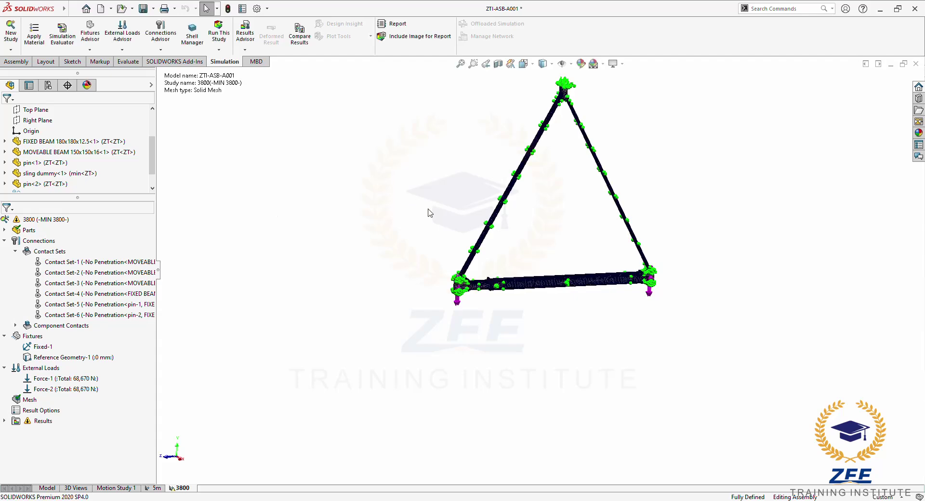
scroll(557, 223, down, 3)
click(218, 33)
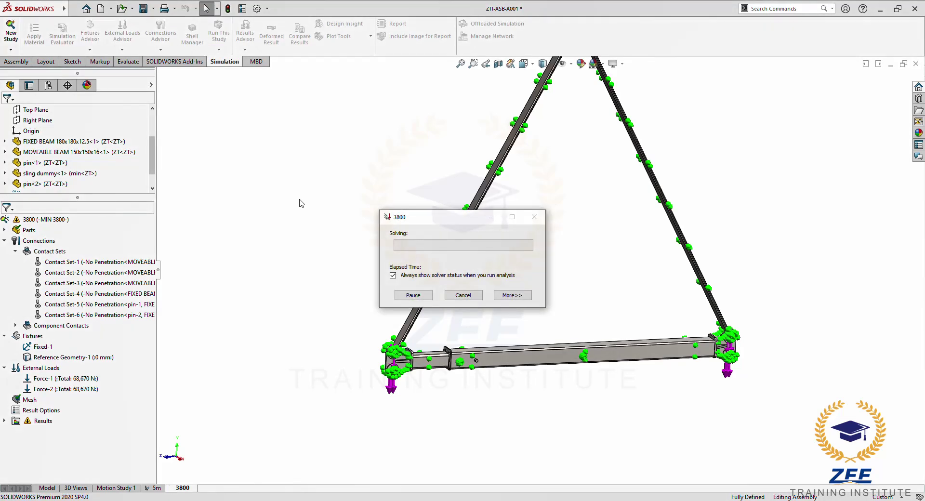
Expand the solver progress dialog to show degrees of freedom, nodes and elements
click(504, 295)
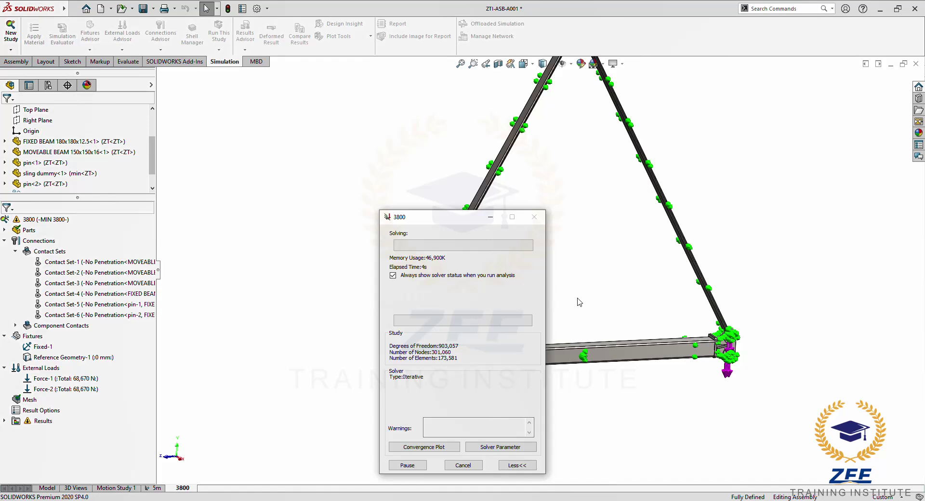
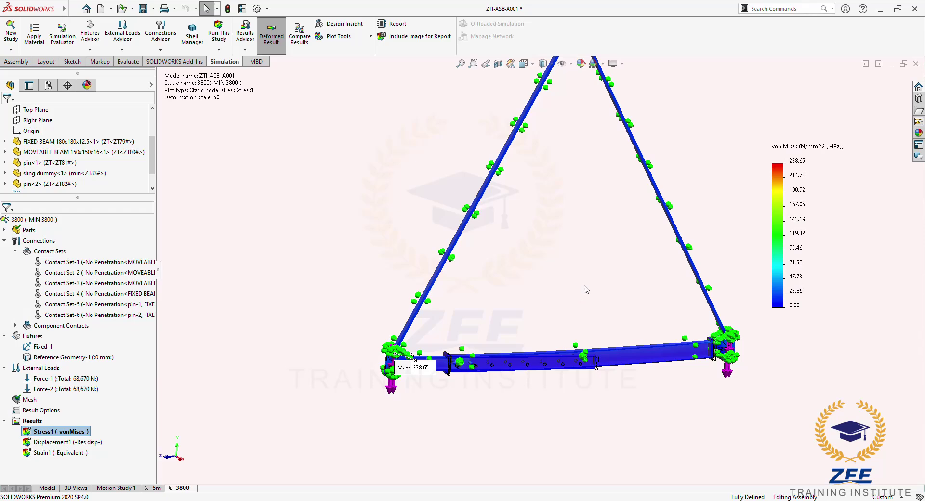
Move the maximum stress label off the joint and orbit to inspect the pin in its hole
mouse_move(419, 368)
mouse_down()
mouse_move(434, 385)
mouse_move(398, 375)
mouse_move(332, 302)
mouse_up()
scroll(520, 270, up, 3)
scroll(554, 296, down, 3)
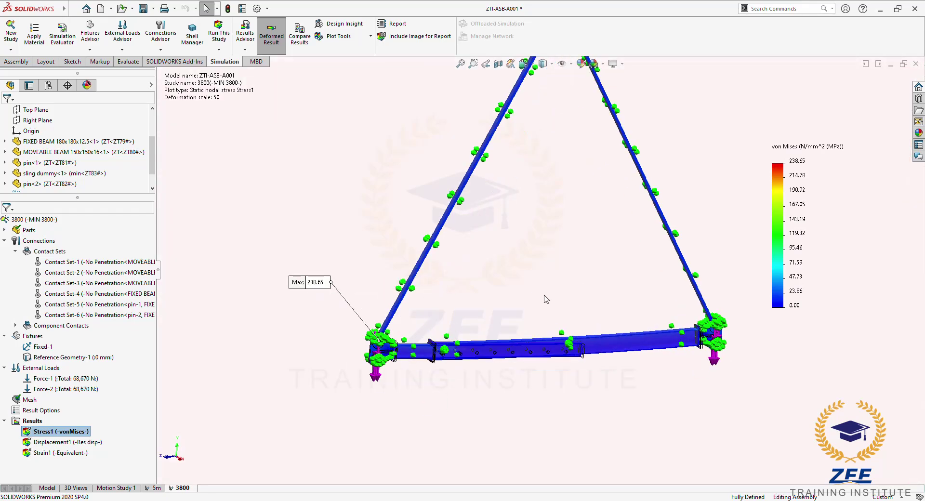
middle_drag(546, 298, 512, 335)
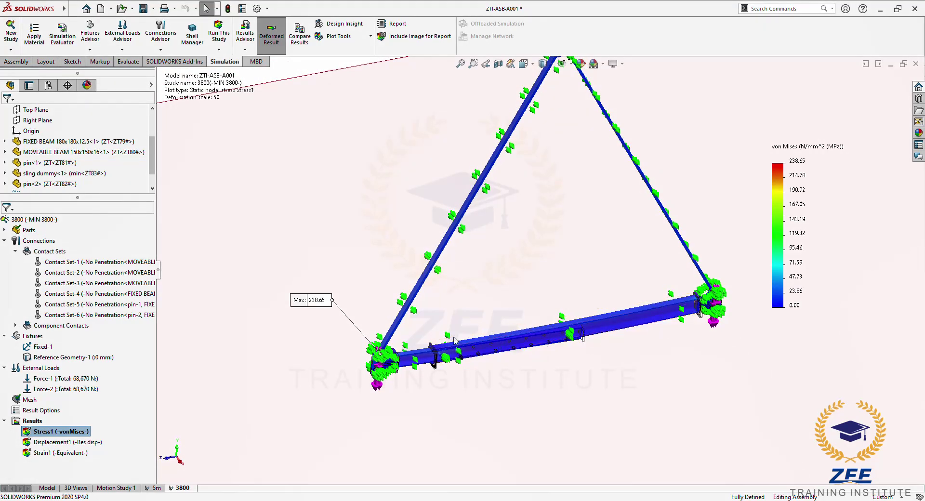
scroll(474, 260, down, 6)
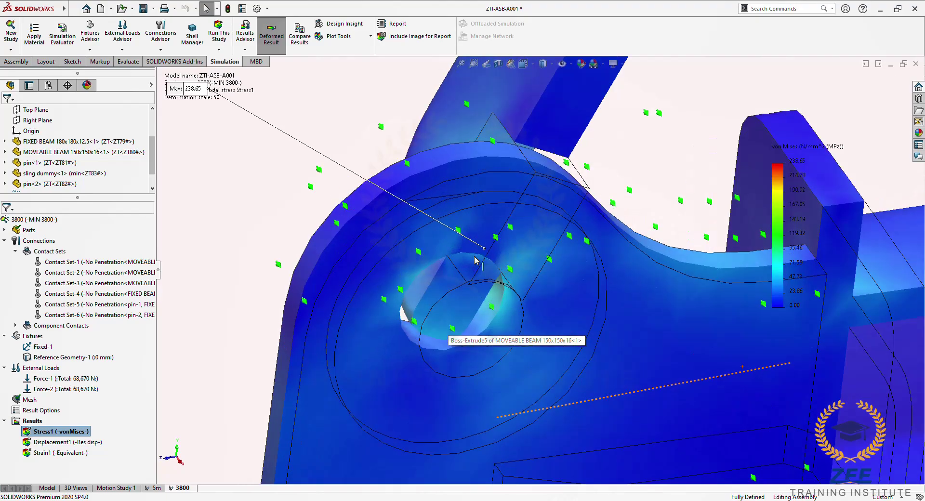
middle_drag(475, 260, 602, 322)
scroll(512, 308, up, 3)
scroll(582, 351, up, 3)
scroll(602, 322, up, 4)
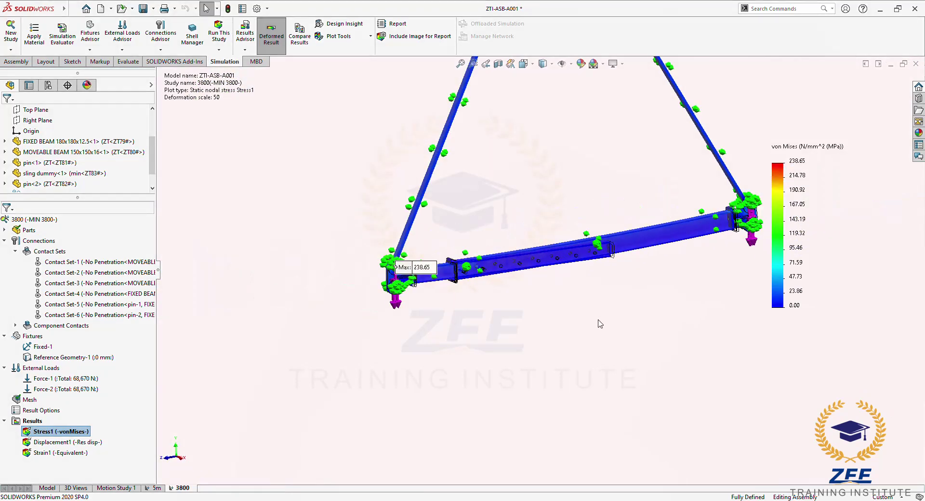
Set the resultant displacement plot's deformation scale to user-defined 20
click(62, 442)
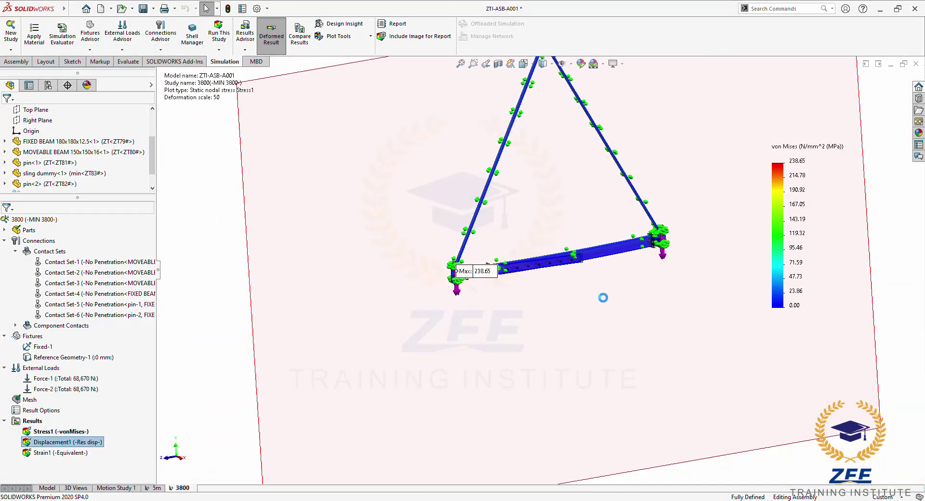
double_click(795, 228)
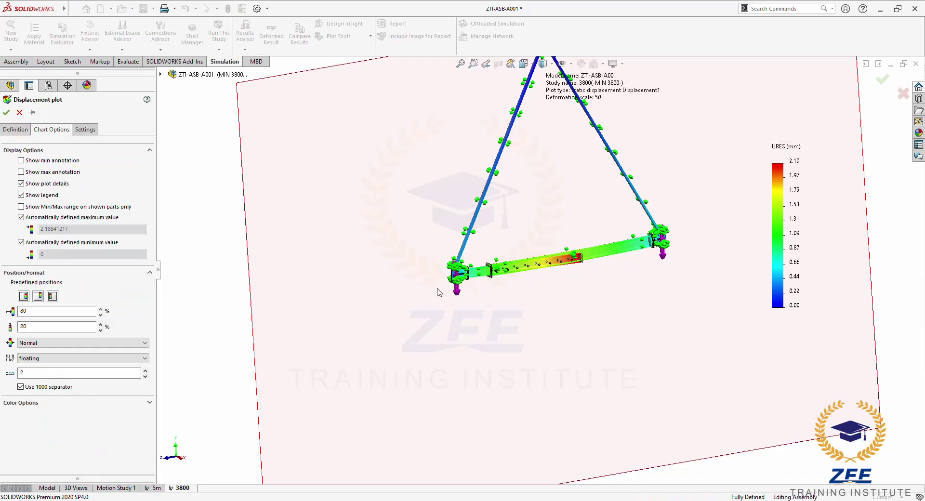
click(15, 129)
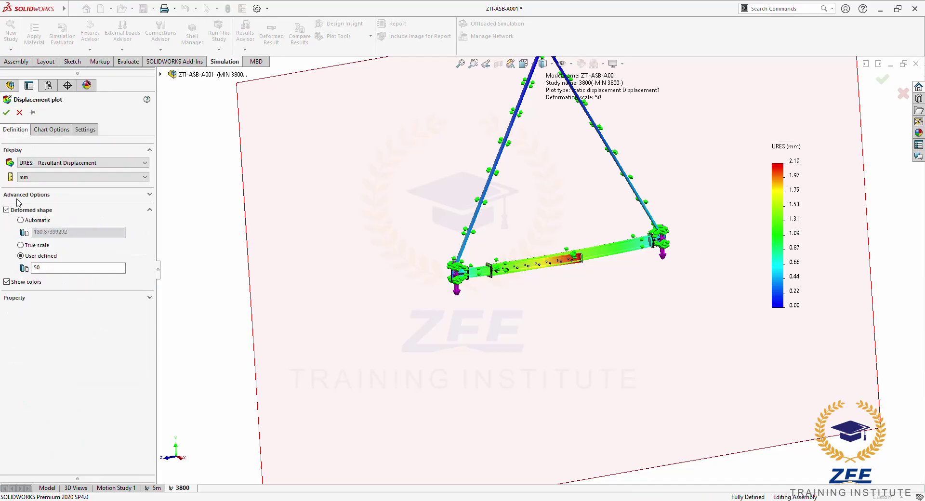
double_click(35, 268)
click(6, 112)
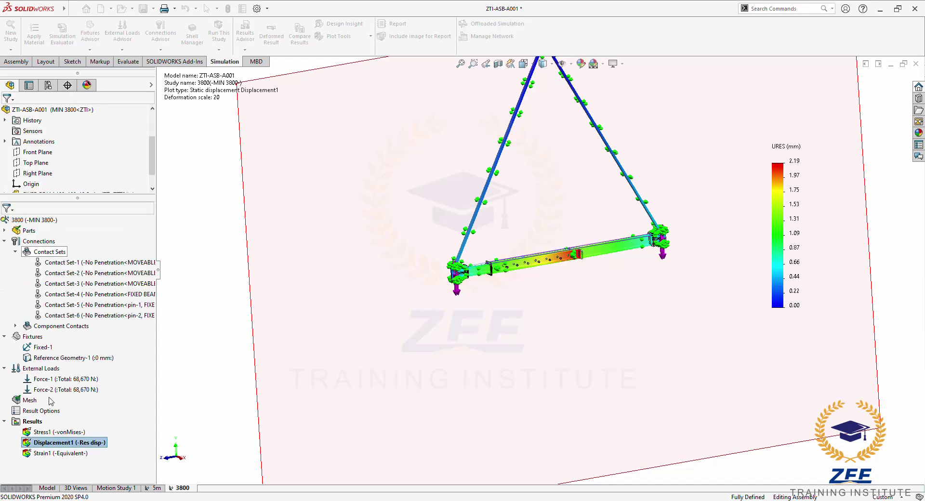
Set the von Mises stress plot's deformation scale to 20 as well
click(52, 432)
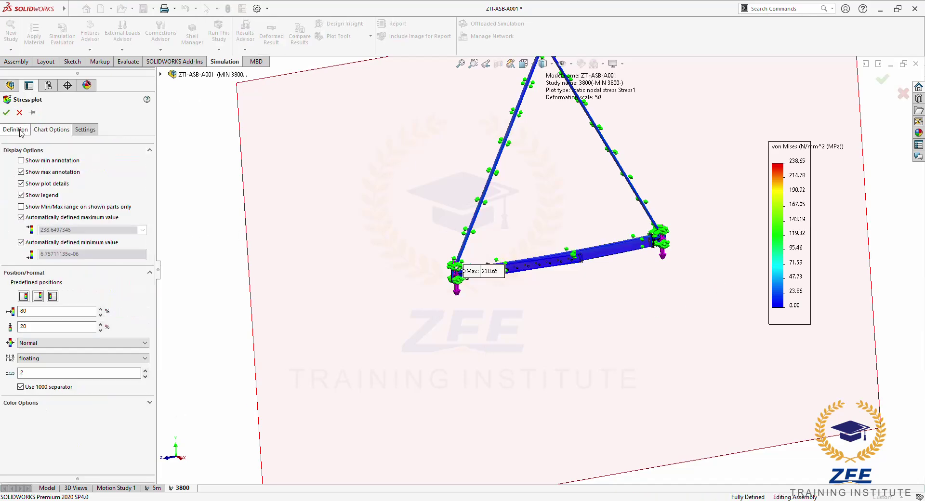
click(15, 129)
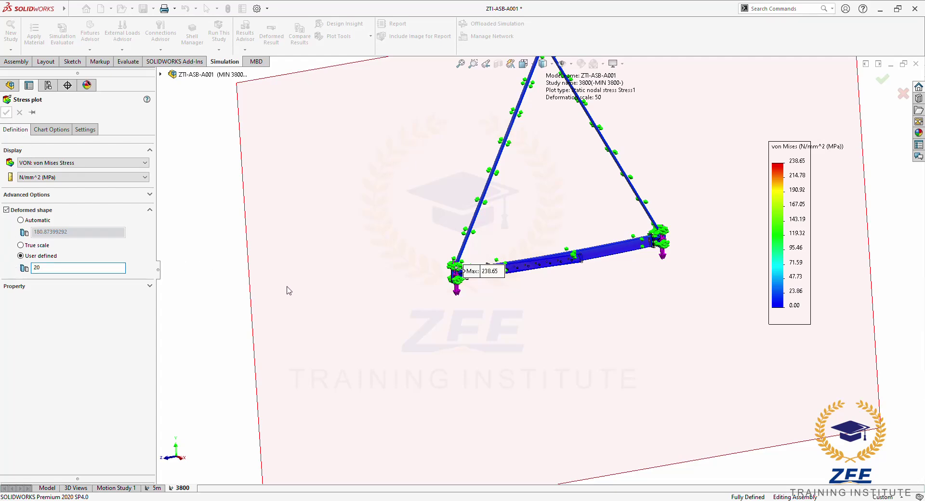
key(Return)
Orbit and zoom to examine the beam's end plate, then fit the whole beam and slings
middle_drag(440, 339, 427, 290)
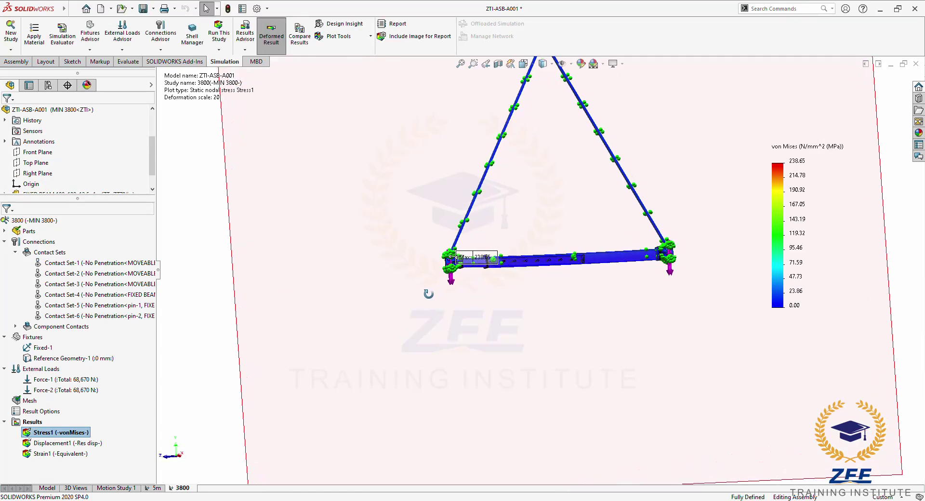
scroll(554, 264, down, 5)
scroll(540, 265, down, 6)
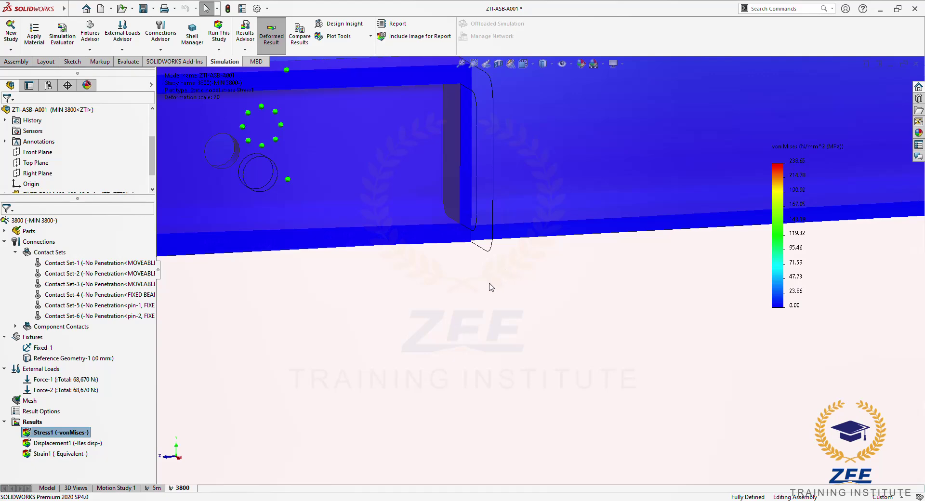
middle_drag(491, 287, 479, 134)
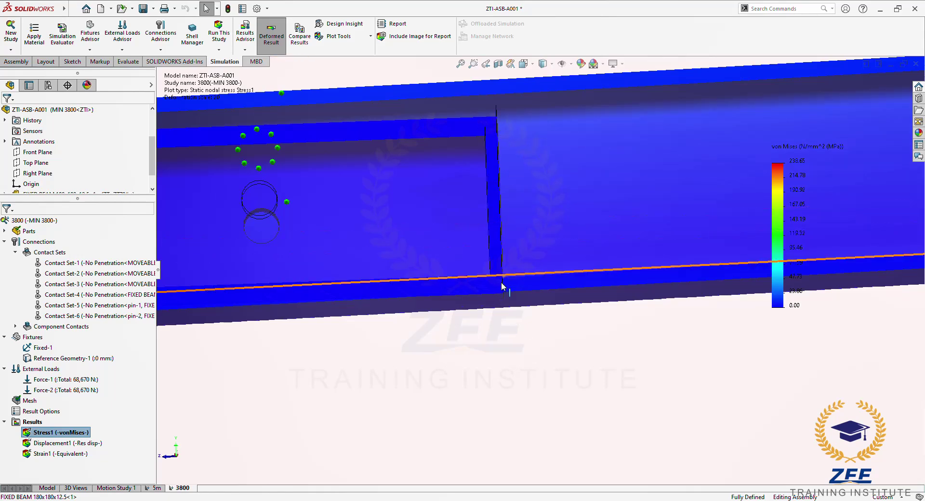
scroll(492, 242, up, 8)
scroll(560, 269, down, 6)
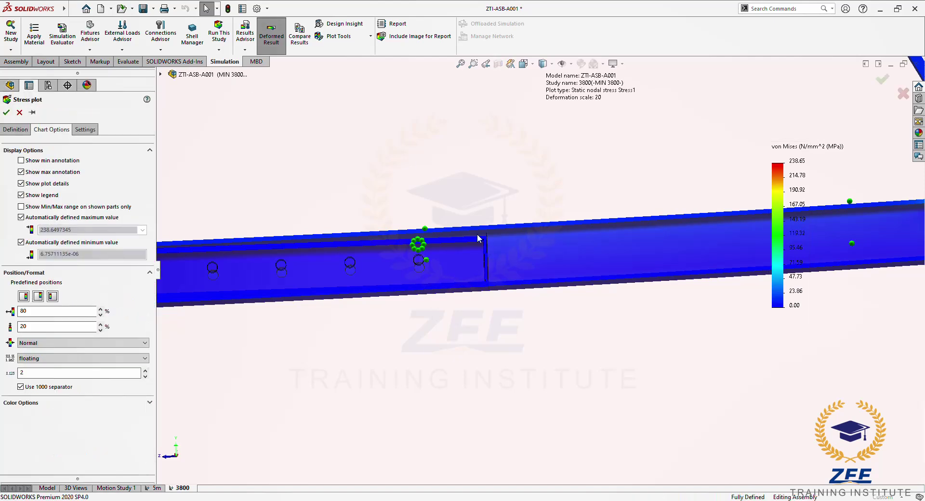
key(f)
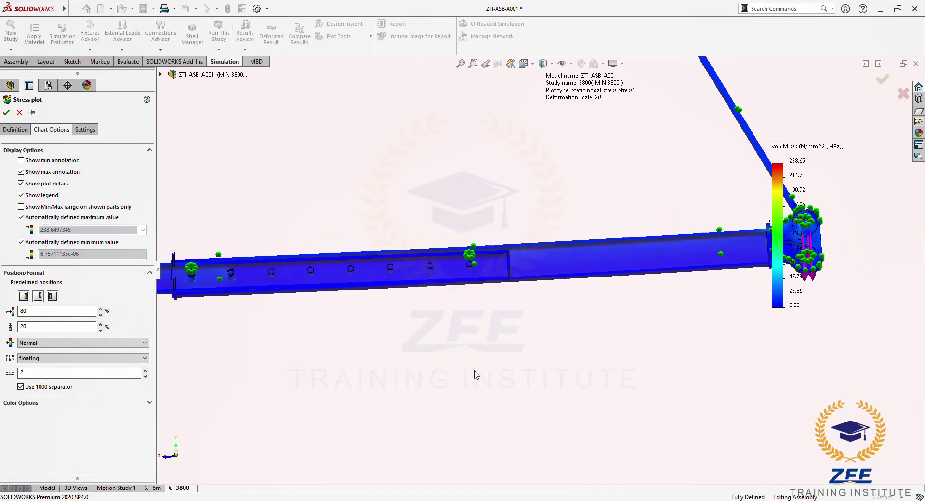
Lower the stress plot's deformation scale to 10
click(15, 129)
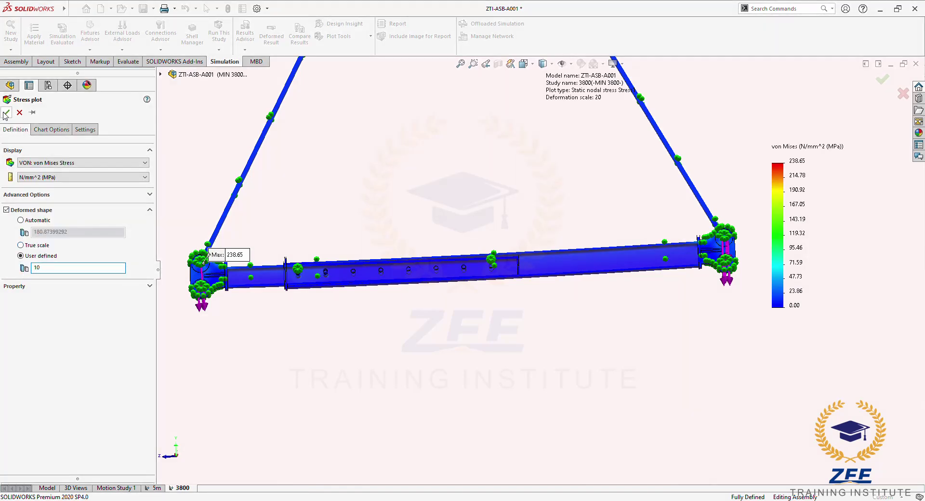
key(Return)
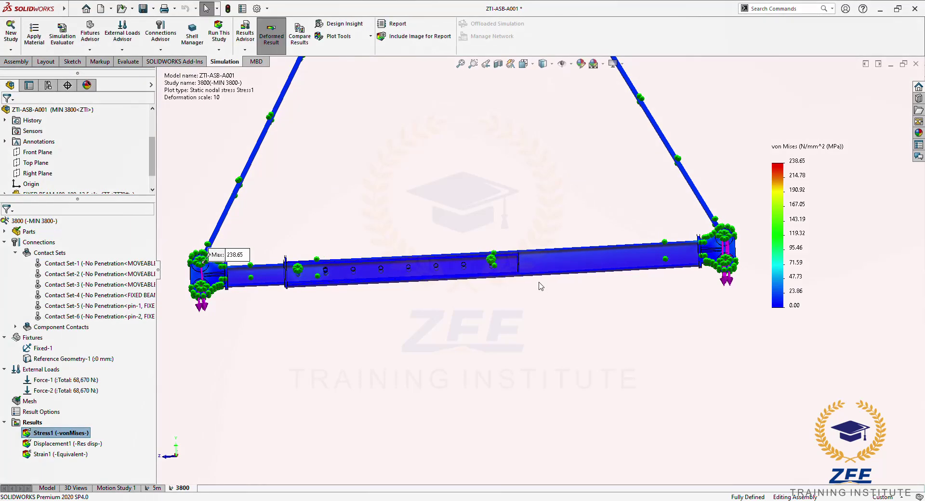
scroll(533, 287, up, 10)
middle_drag(484, 292, 481, 319)
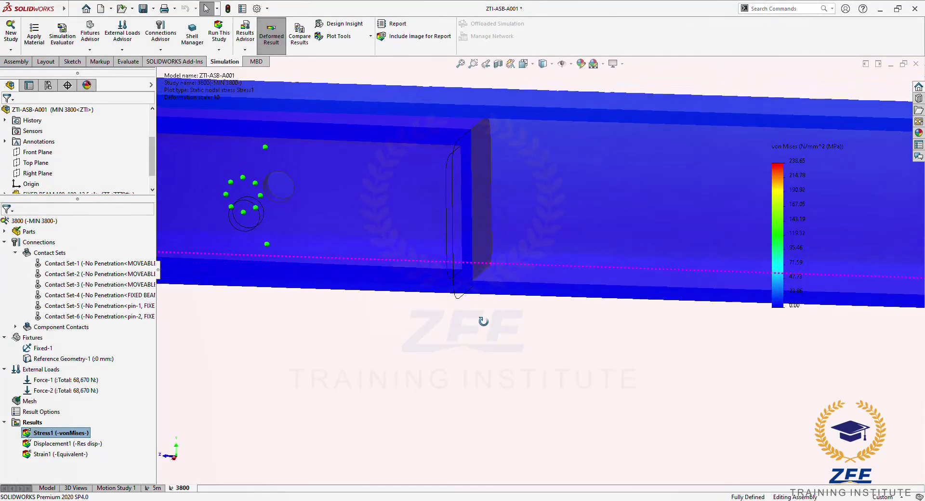
Reduce the stress plot's deformation scale further from 10 to 5
double_click(195, 330)
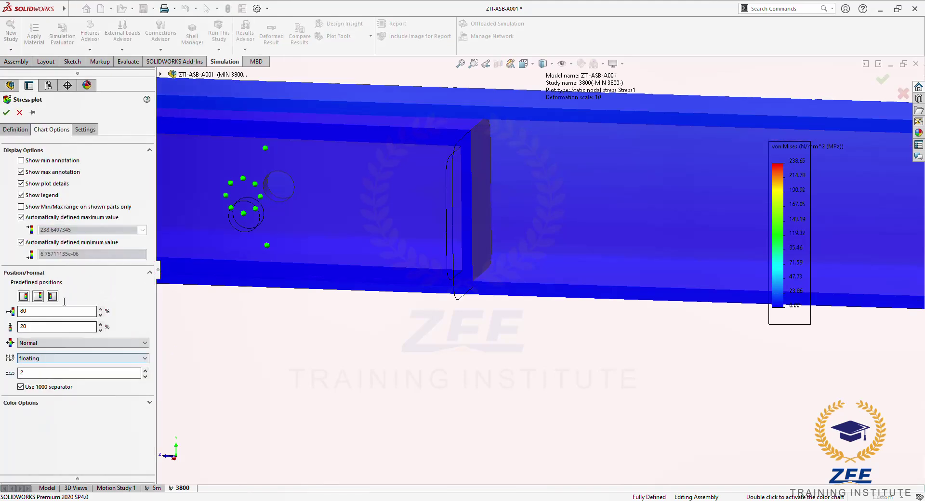
click(14, 132)
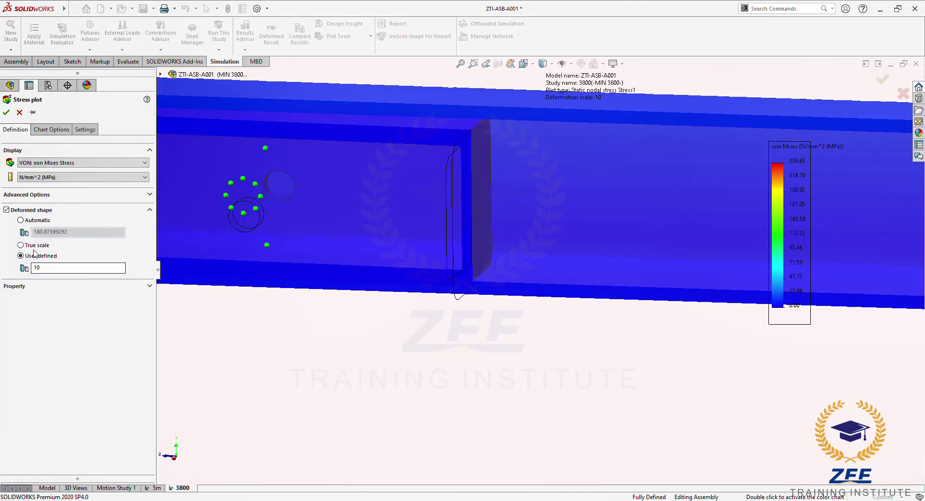
drag(44, 267, 24, 266)
text(5)
click(7, 112)
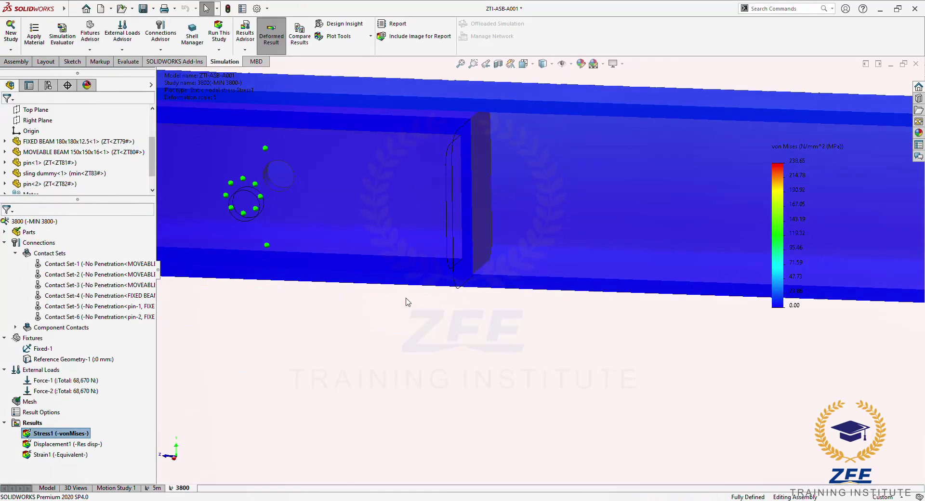
Show the displacement plot and lower its deformation scale from 20 to 5
middle_drag(479, 237, 429, 226)
double_click(50, 444)
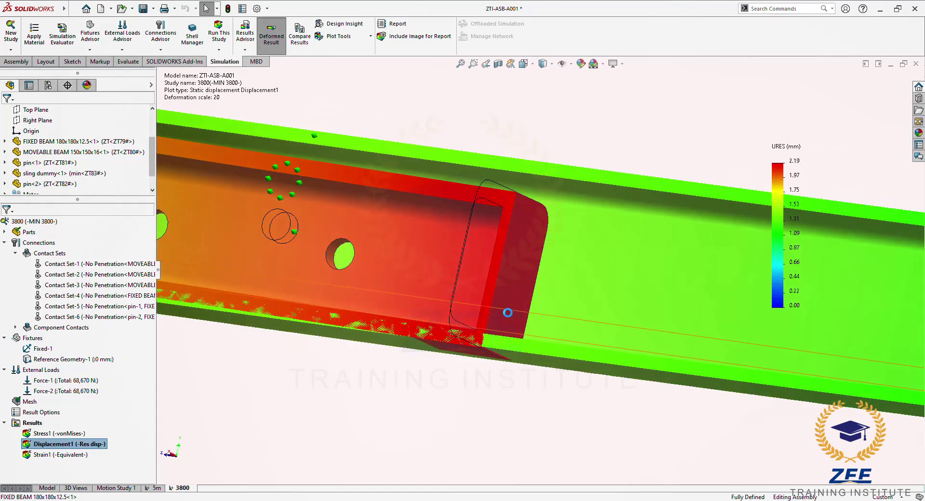
double_click(802, 170)
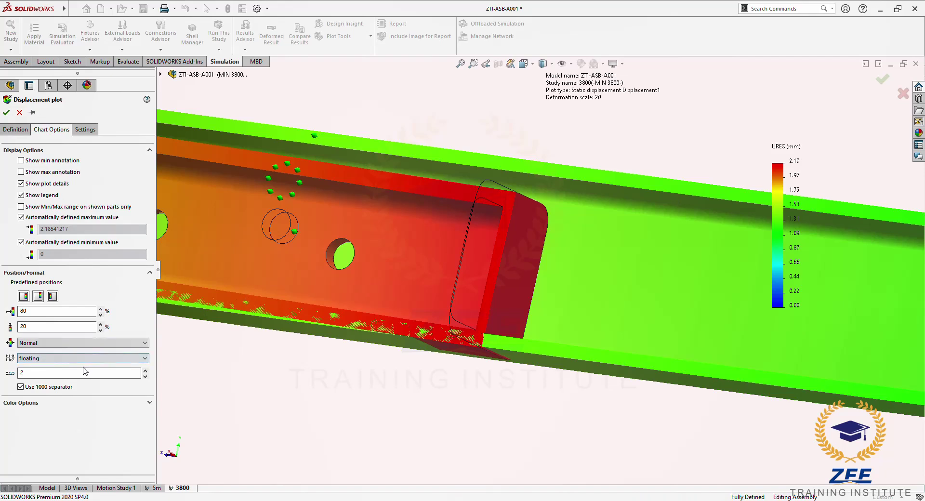
click(15, 129)
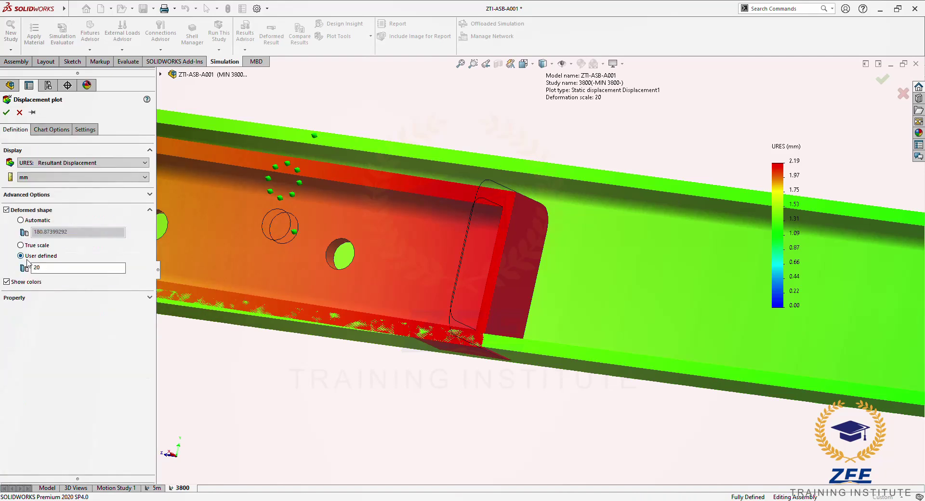
click(21, 255)
click(5, 115)
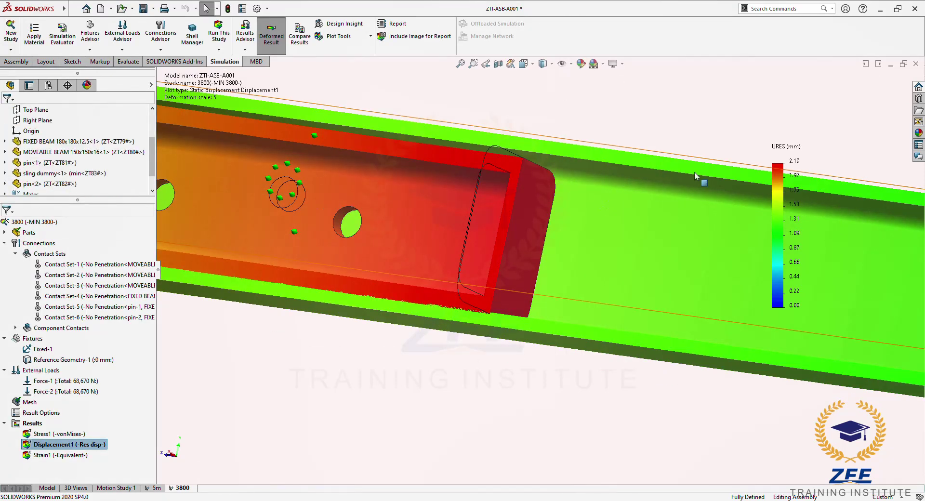
Lower the displacement plot's deformation scale from 5 to 2
double_click(776, 201)
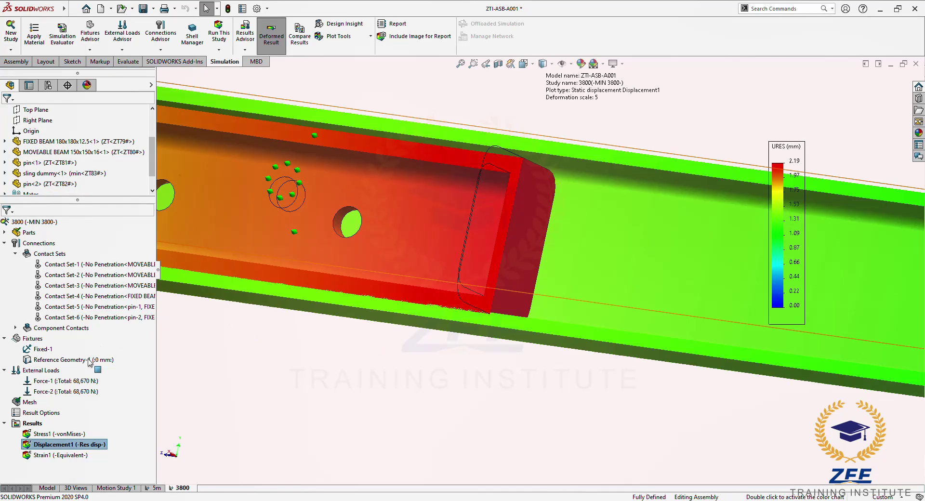
double_click(72, 373)
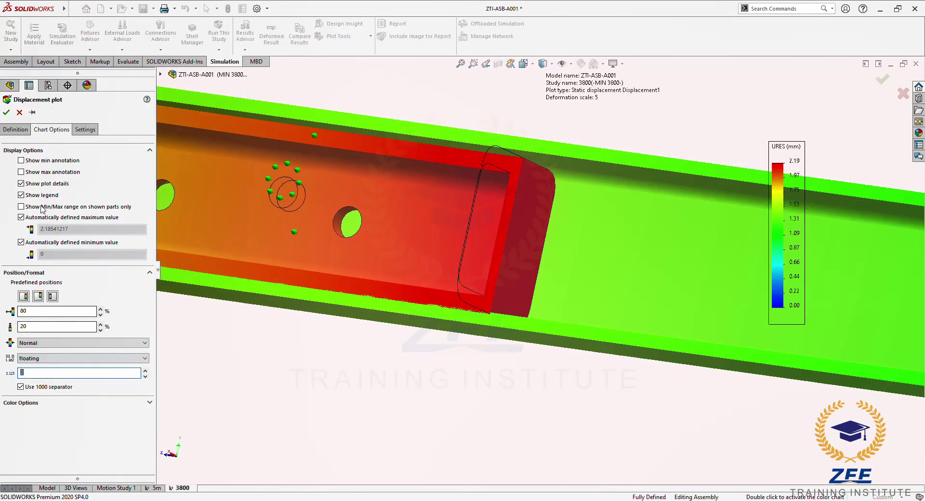
click(15, 129)
double_click(35, 268)
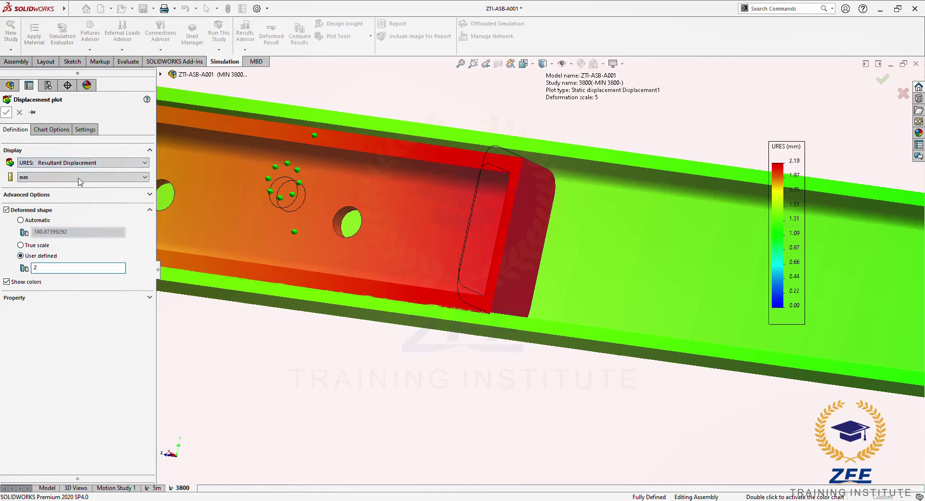
text(2)
key(Return)
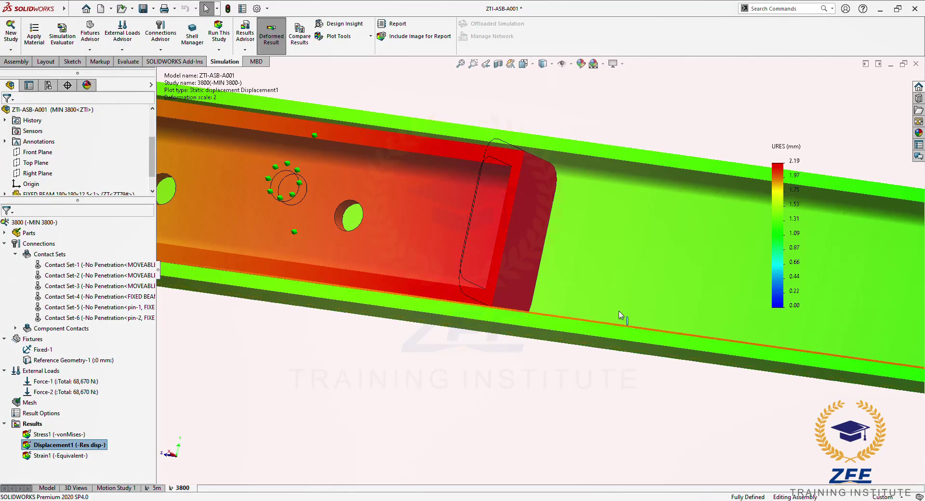
Set the von Mises stress plot's deformation scale to 2
double_click(54, 434)
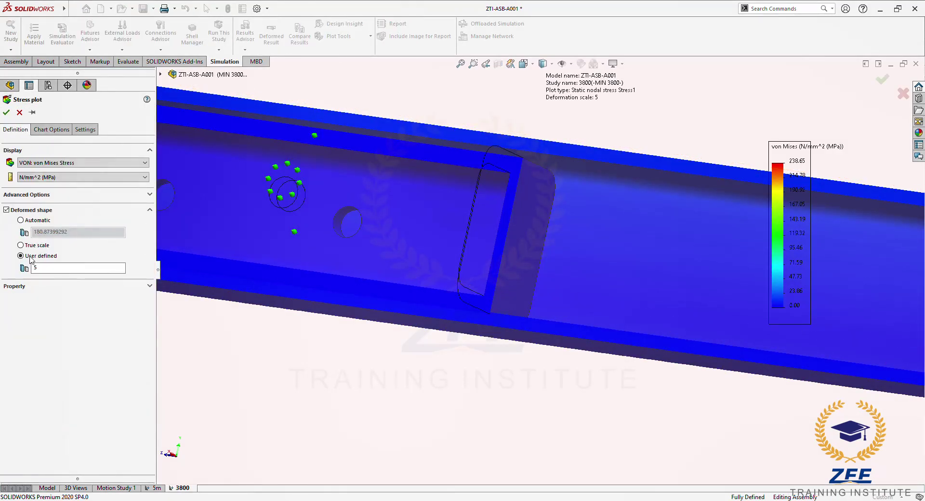
click(35, 265)
key(Return)
scroll(501, 332, up, 5)
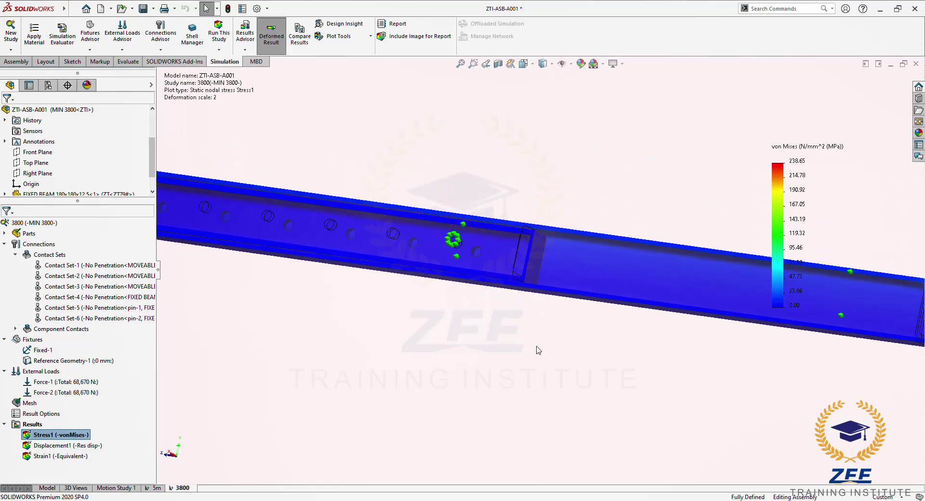
scroll(497, 338, up, 5)
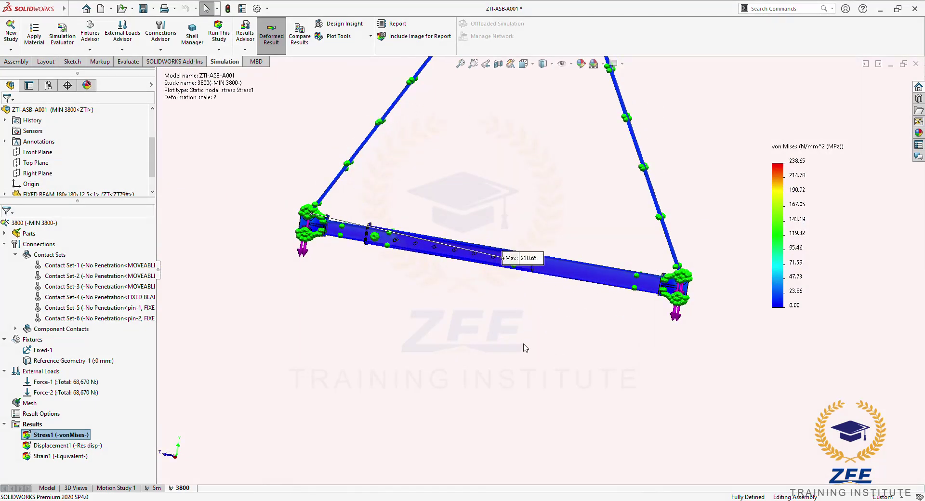
scroll(525, 289, down, 5)
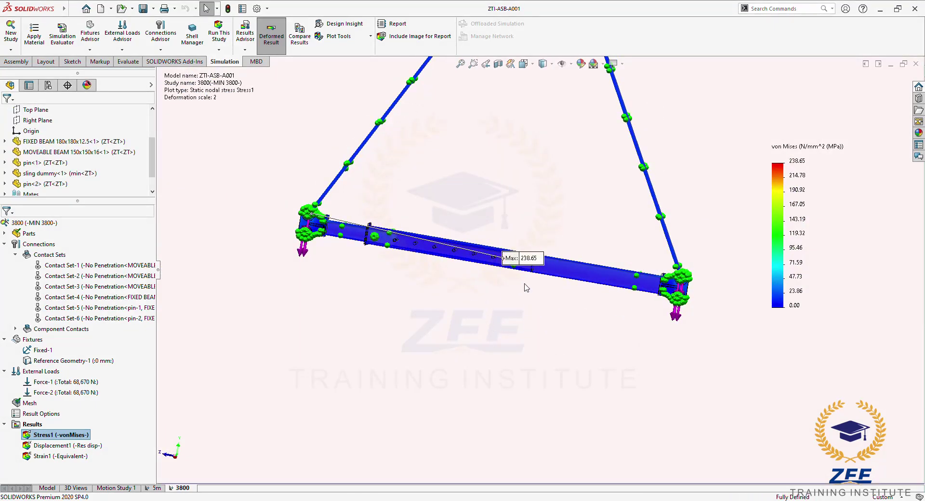
View the frame from the right and move the Max: 238.65 label up and left
key(space)
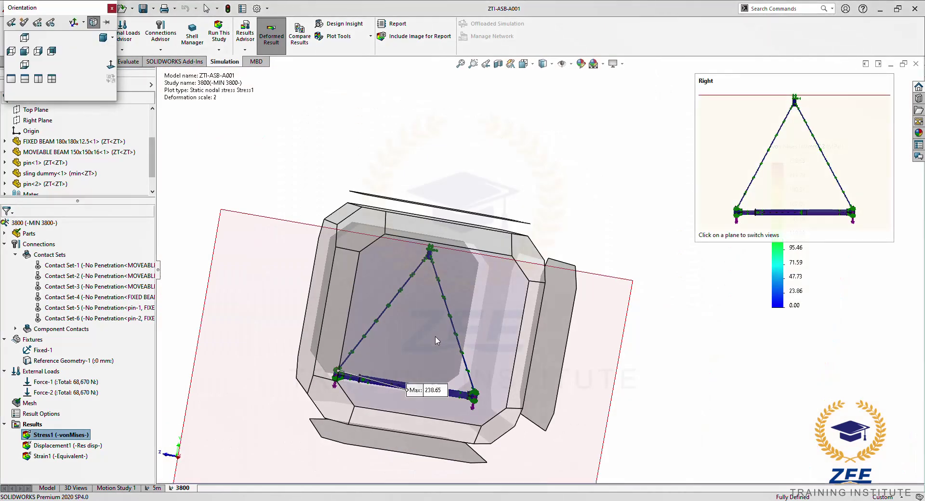
click(434, 341)
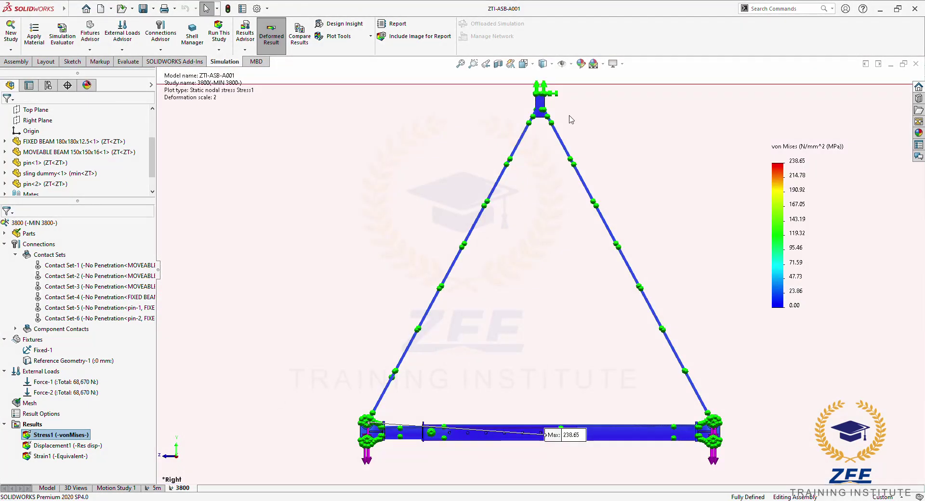
scroll(484, 401, up, 3)
scroll(554, 381, down, 4)
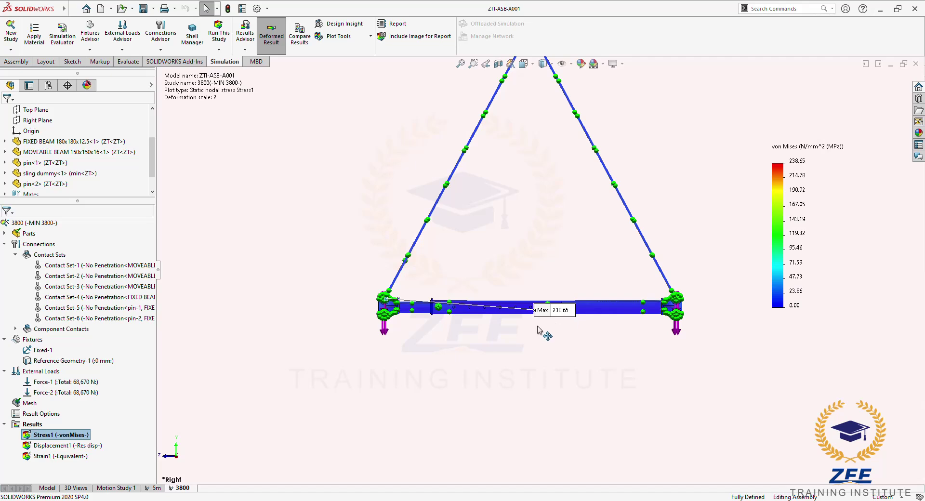
drag(549, 319, 350, 243)
Fit the whole triangular frame in view and start animating the stress plot
key(f)
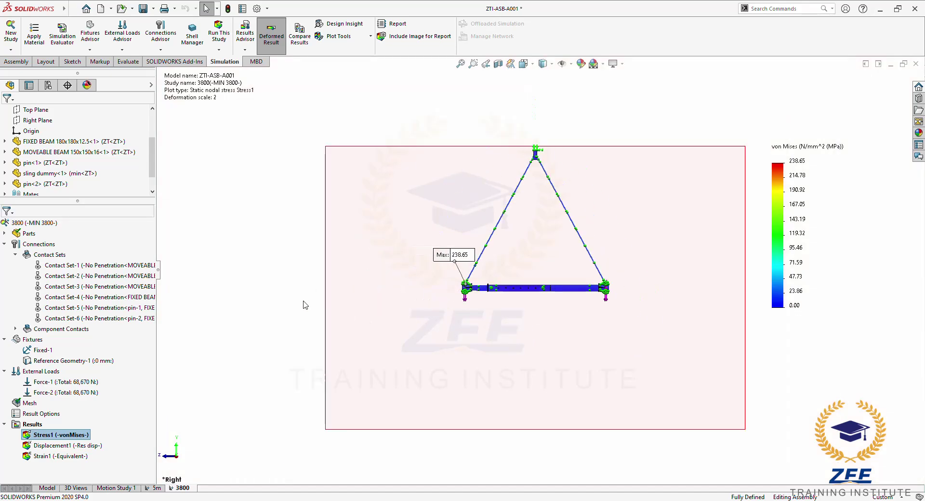
right_click(37, 434)
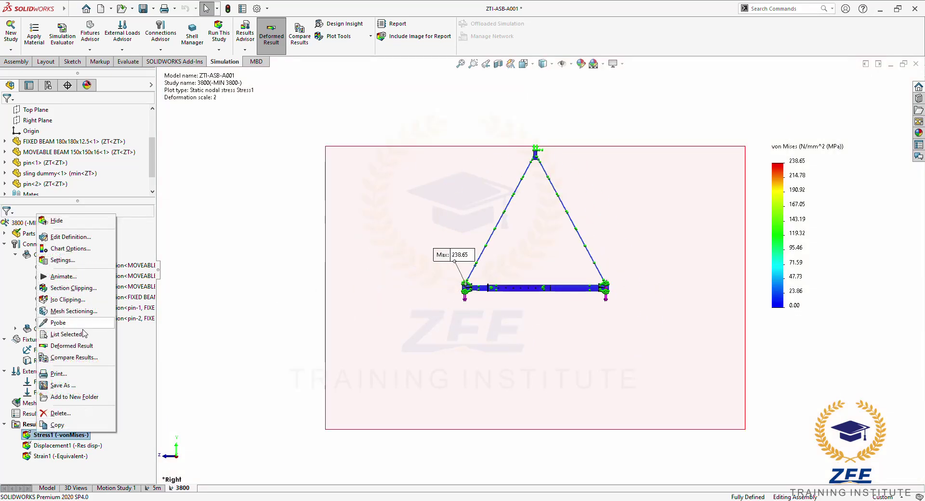
click(62, 276)
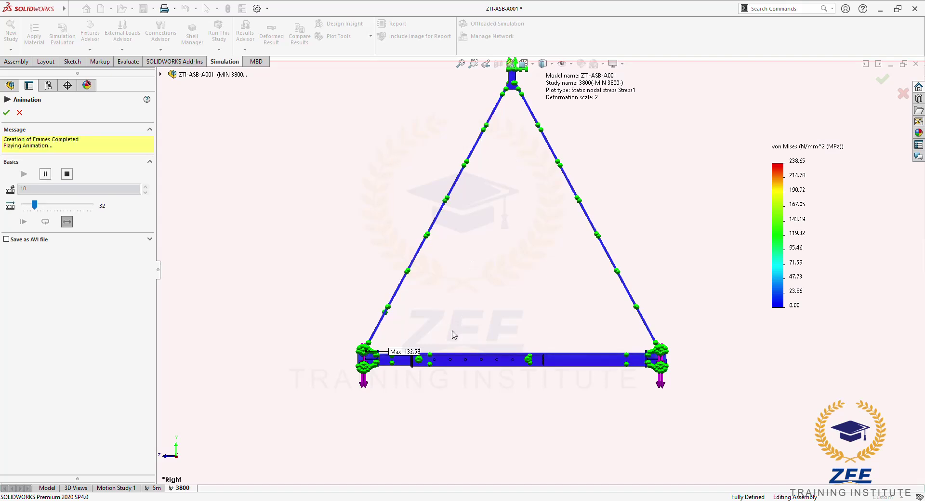
Zoom in and out and orbit to a tilted beam view to inspect the animated stress
scroll(380, 366, down, 8)
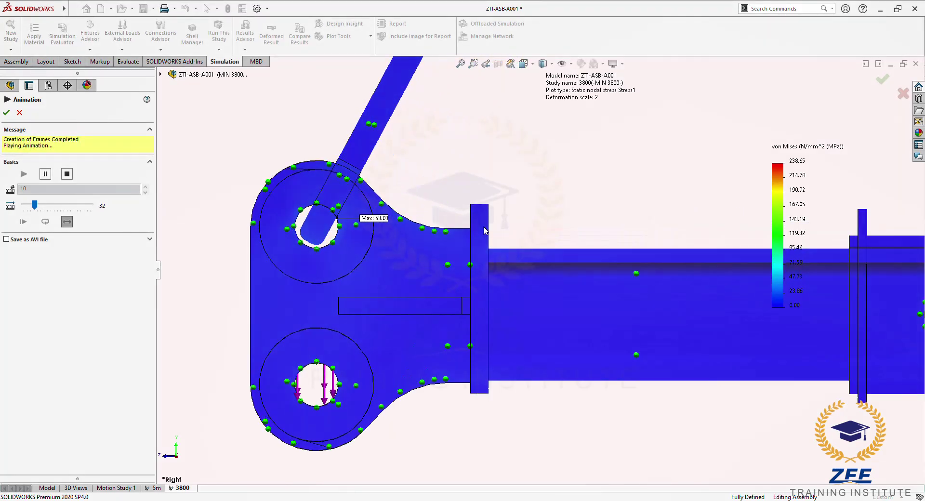
scroll(415, 235, down, 4)
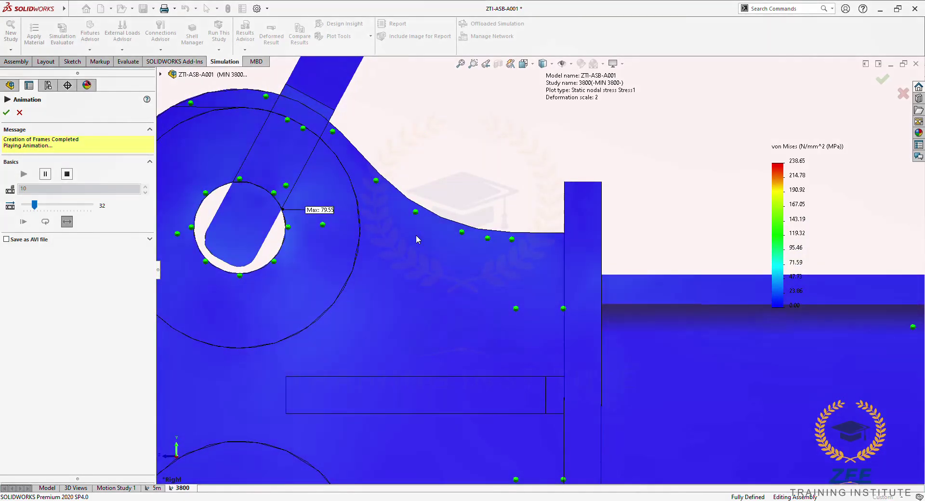
scroll(418, 250, up, 10)
scroll(687, 279, down, 3)
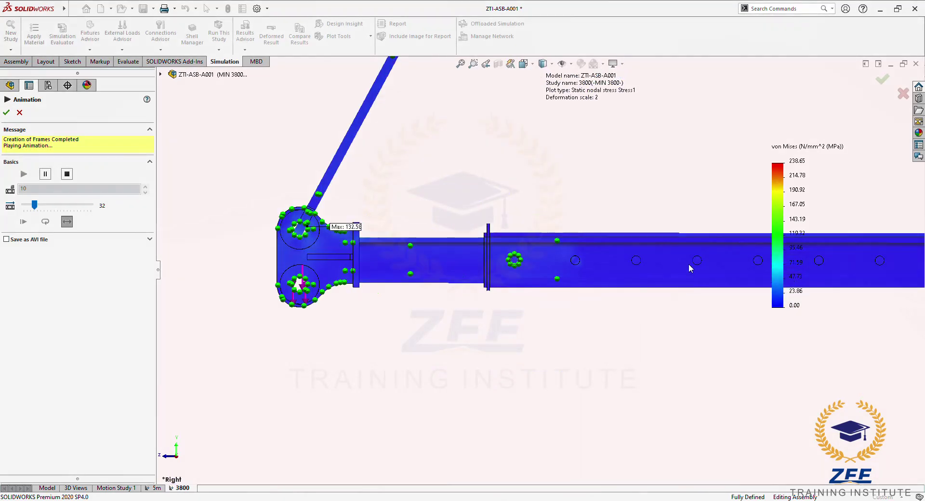
scroll(507, 262, down, 5)
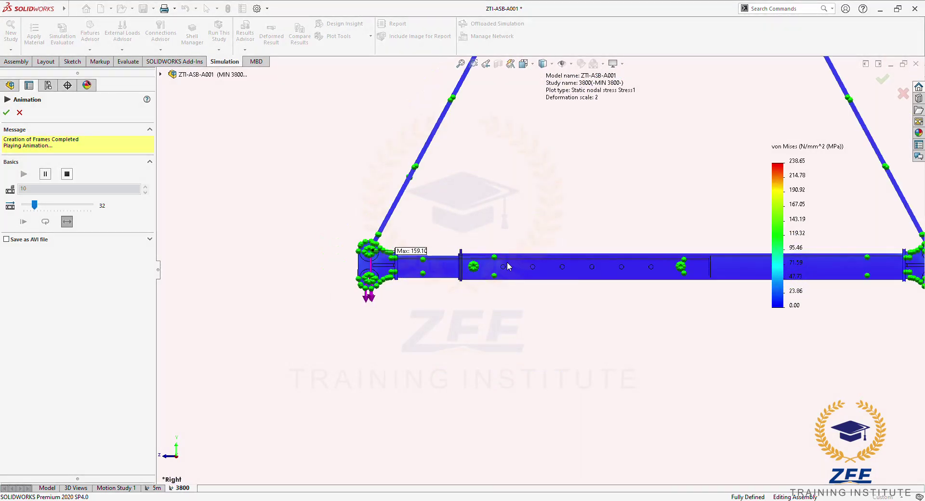
scroll(433, 289, down, 3)
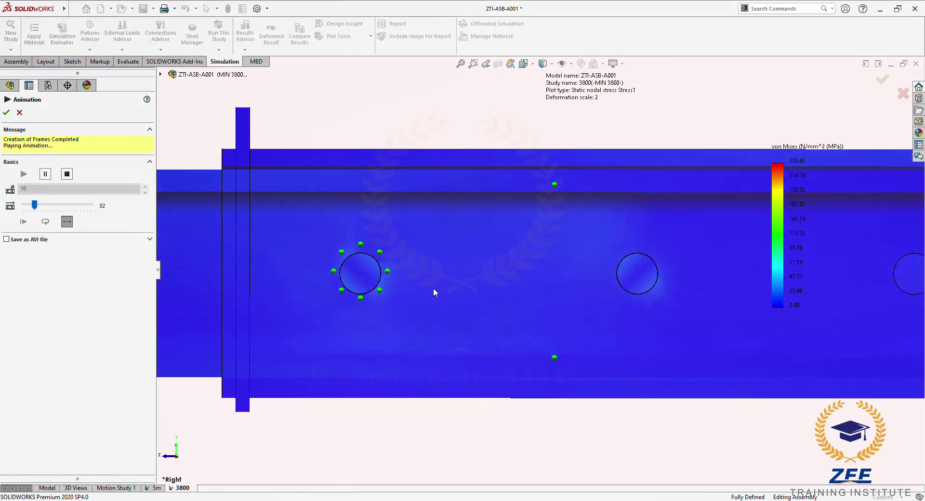
scroll(480, 348, up, 5)
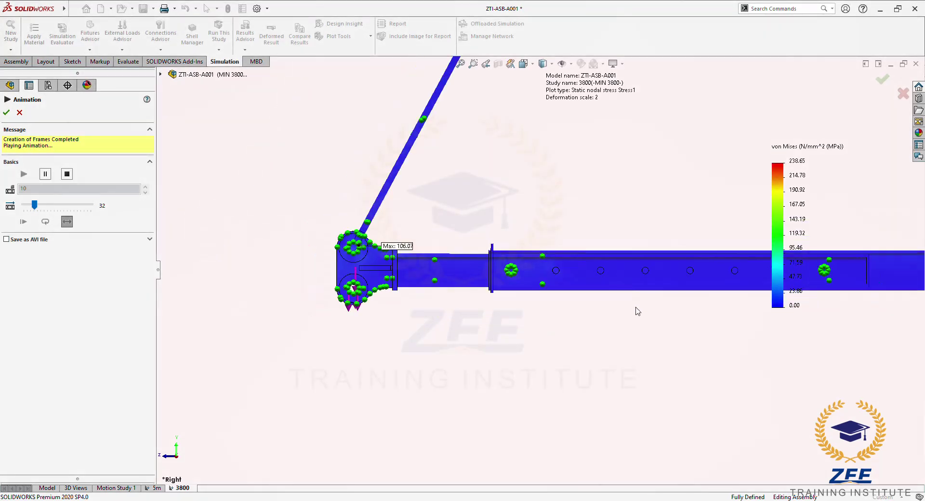
scroll(636, 268, down, 8)
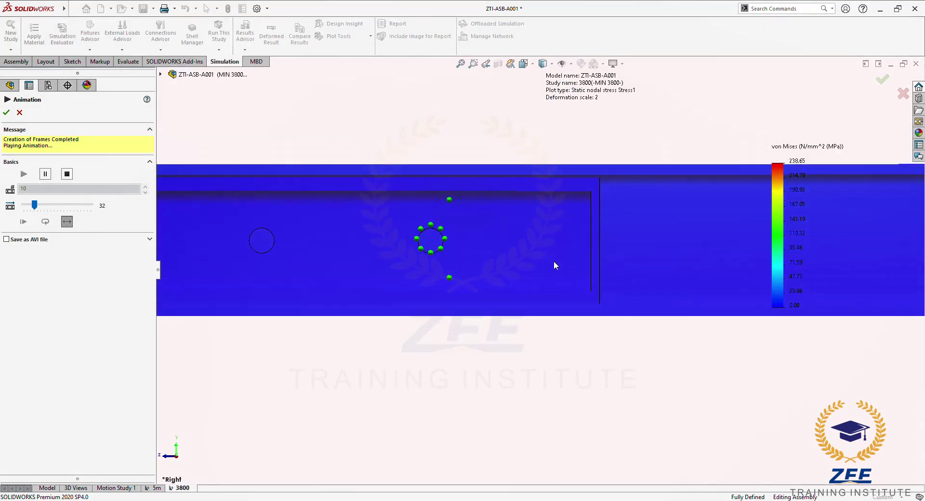
middle_drag(522, 265, 463, 312)
scroll(462, 312, up, 5)
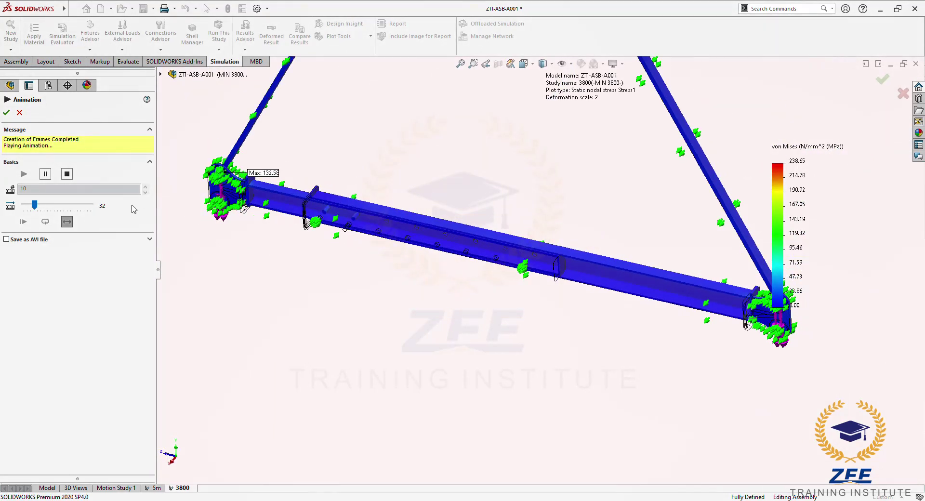
Stop and close the stress animation
click(20, 112)
scroll(487, 293, up, 3)
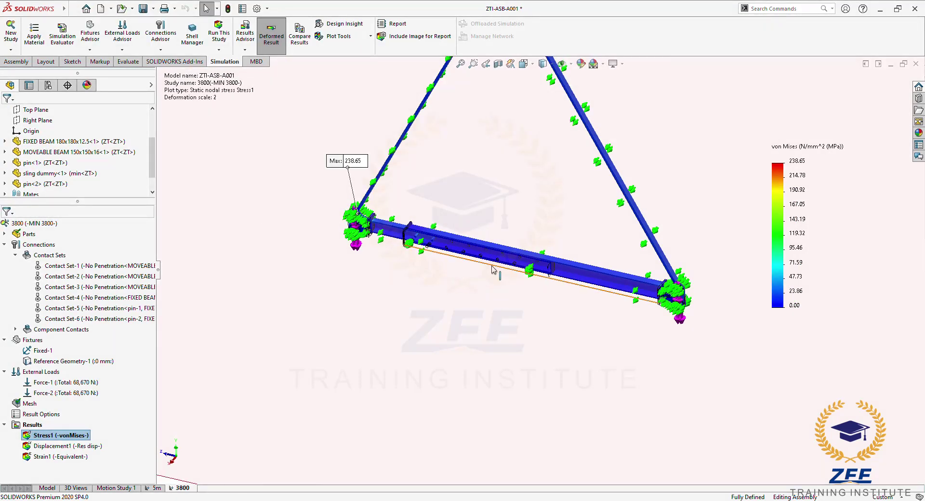
scroll(487, 282, down, 3)
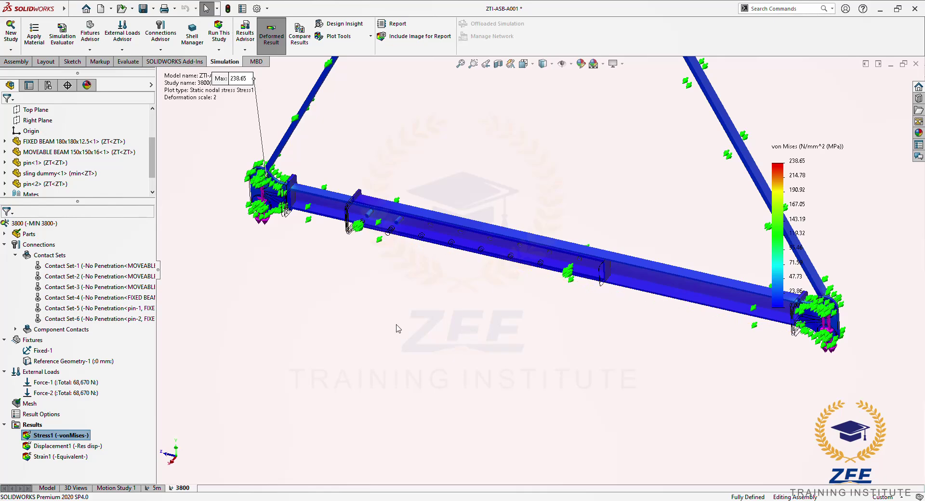
Review Contact Set-6's pin-2 to beam faces definition and cancel without changes
click(106, 319)
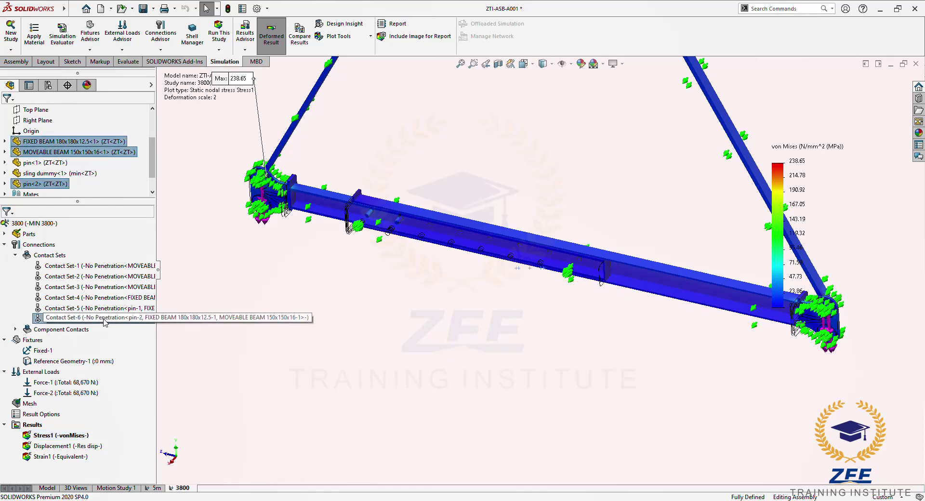
right_click(106, 319)
click(130, 326)
click(124, 326)
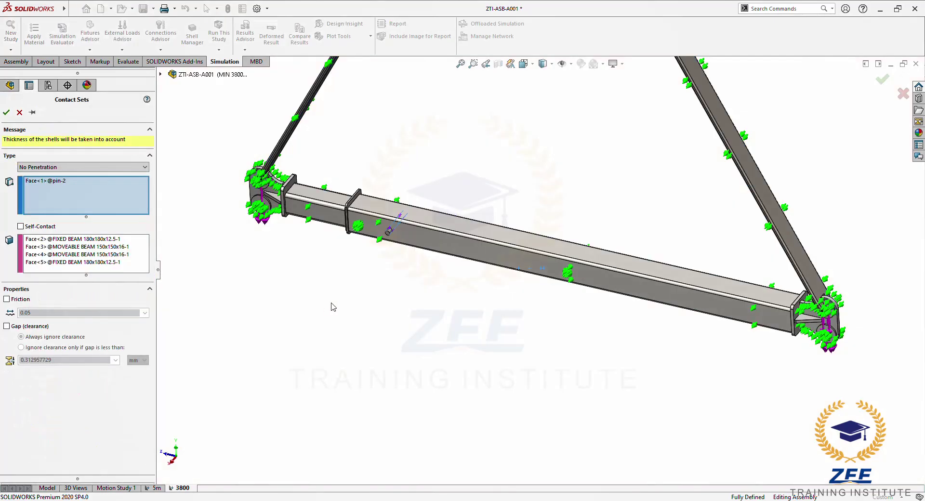
scroll(434, 322, down, 5)
scroll(473, 361, up, 10)
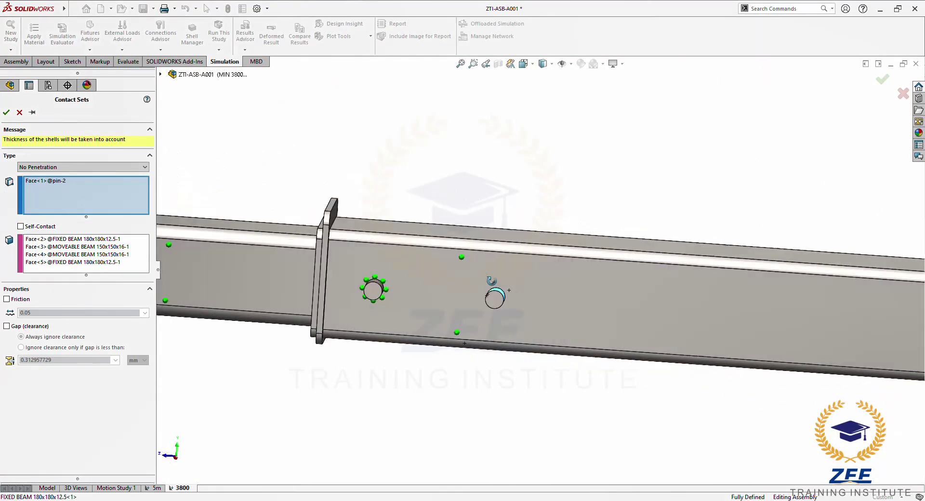
scroll(628, 325, up, 2)
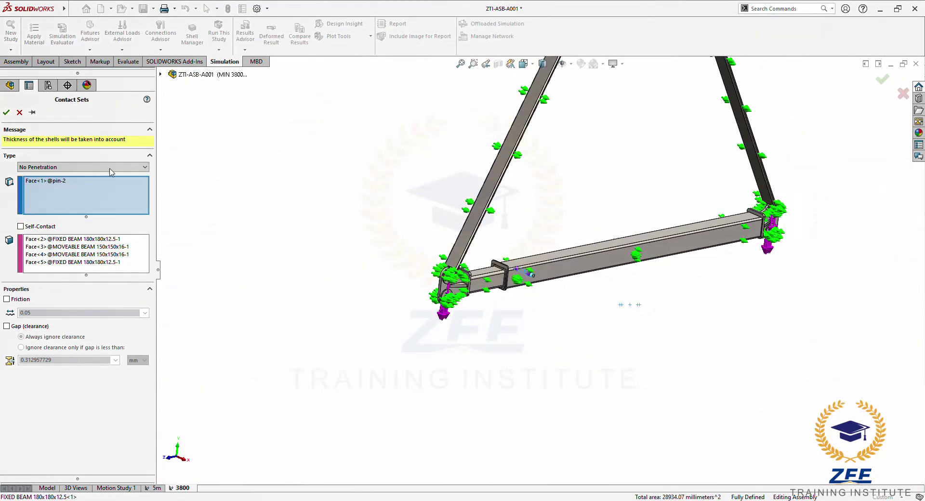
click(20, 112)
scroll(241, 260, up, 3)
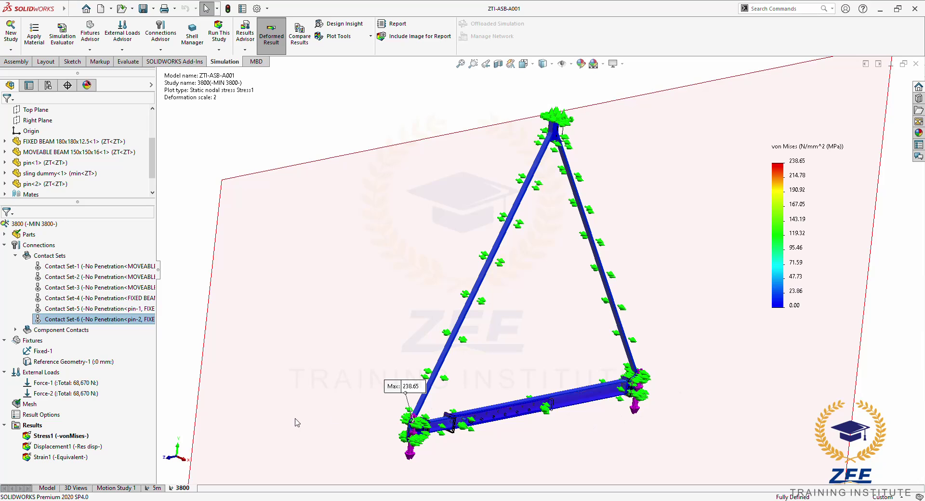
Orbit around the bottom-left joint, then show study 3800's Displacement1 plot in a side view
scroll(545, 279, up, 3)
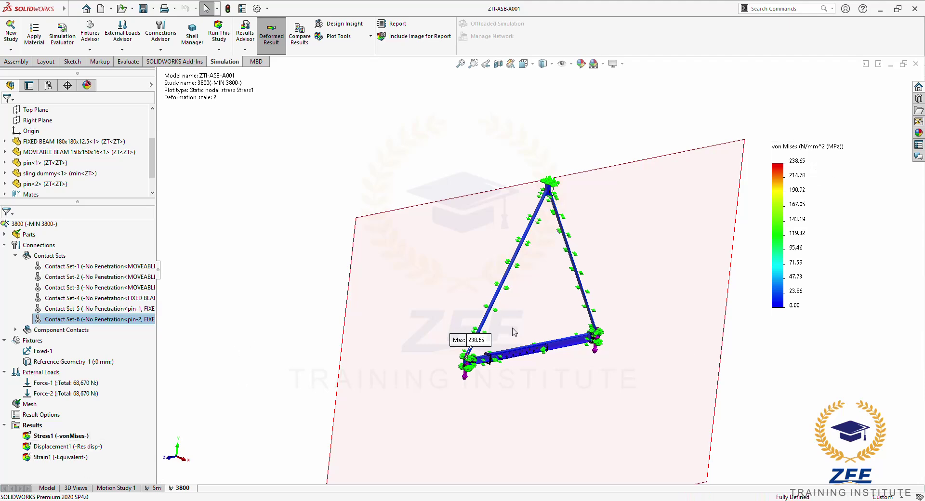
scroll(475, 338, down, 5)
scroll(474, 339, down, 5)
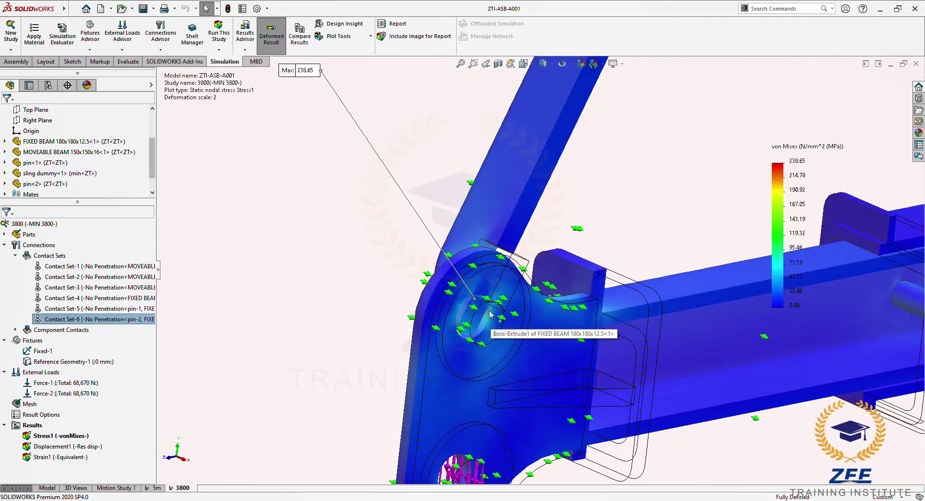
middle_drag(474, 338, 618, 249)
scroll(617, 249, up, 10)
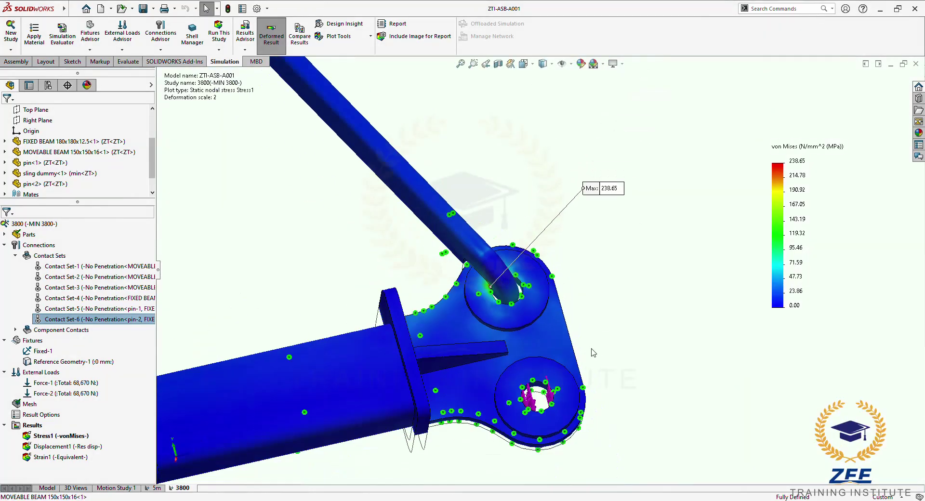
click(67, 446)
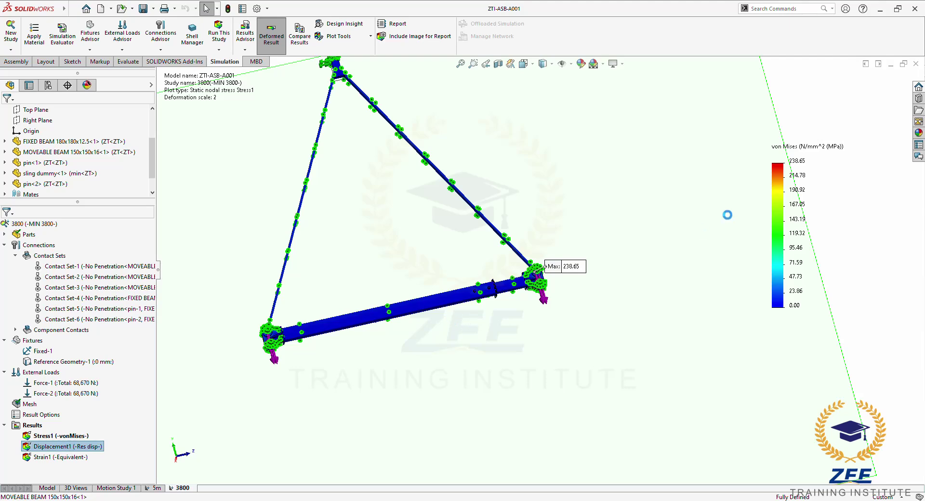
key(ctrl+4)
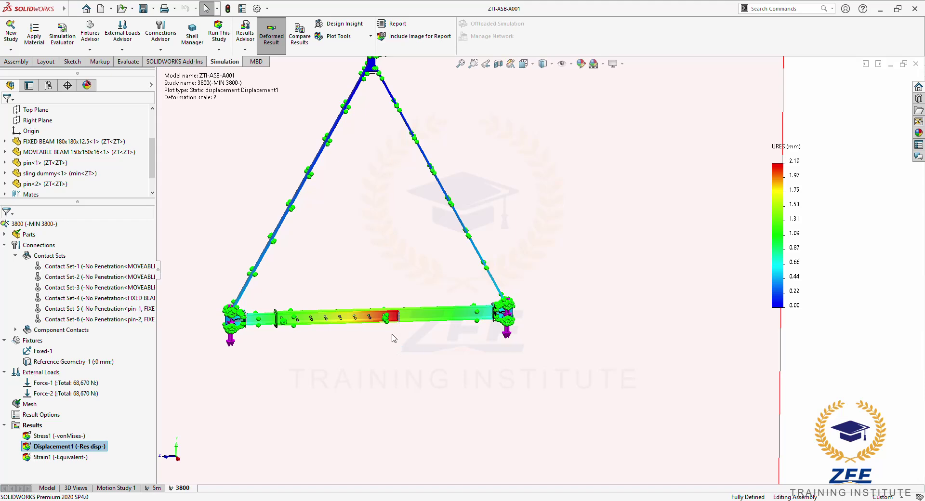
Switch to the 5m study and make it active
click(157, 488)
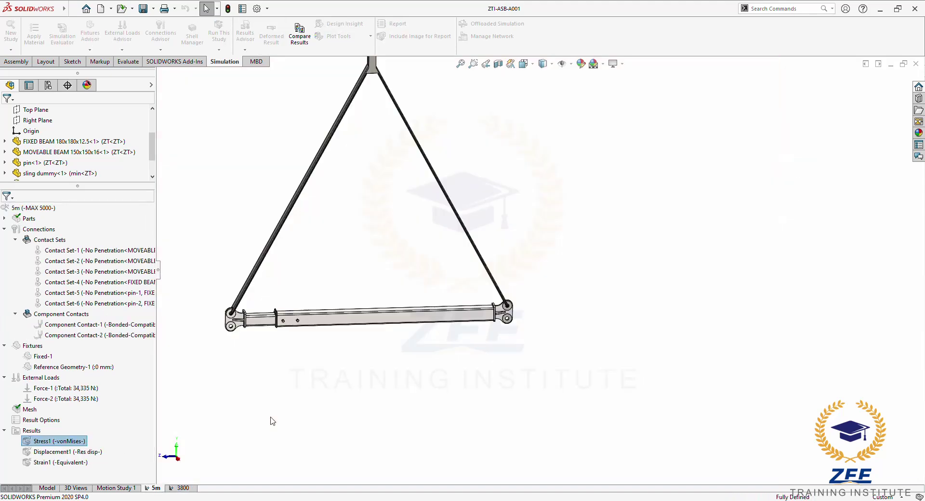
right_click(33, 207)
click(77, 215)
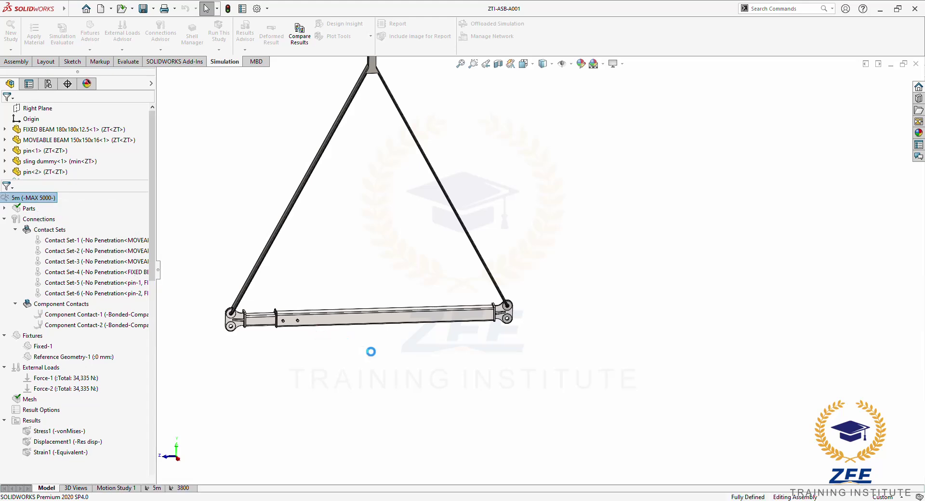
Show the 5m study's Displacement1 plot, inspect the beam middle, then fit the frame
right_click(85, 453)
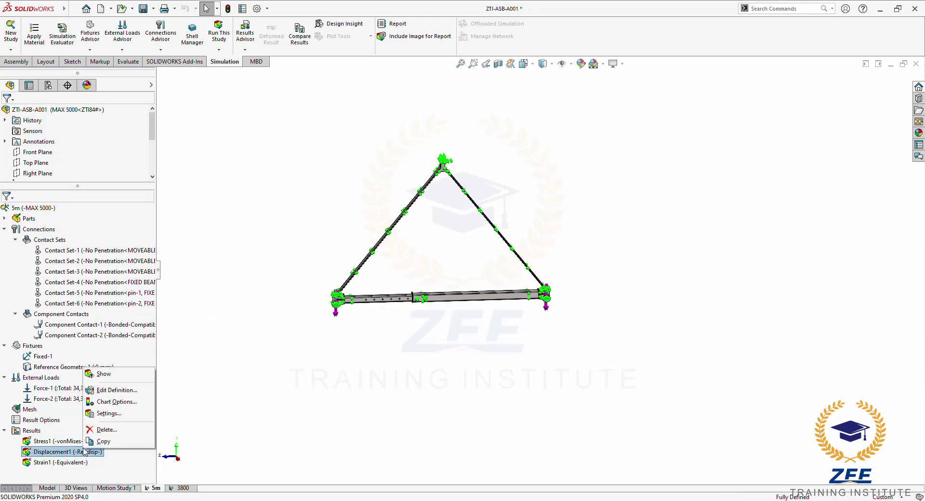
click(104, 374)
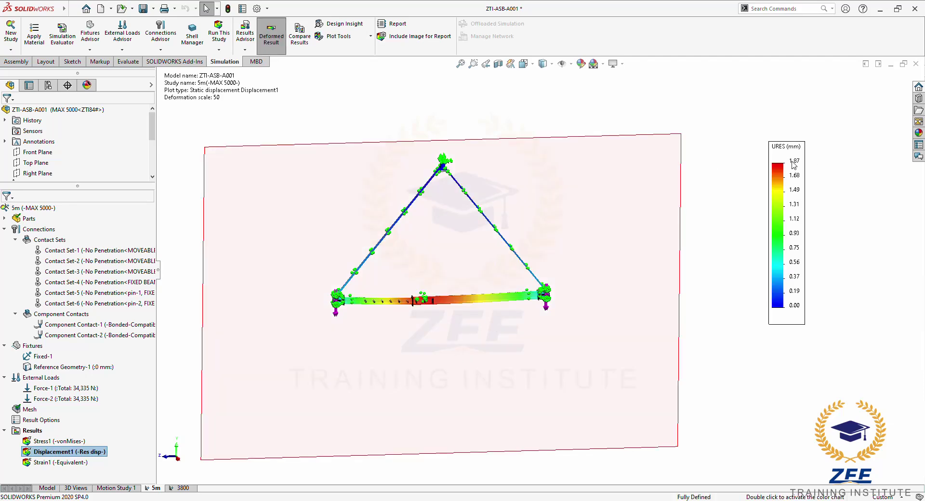
scroll(430, 338, down, 5)
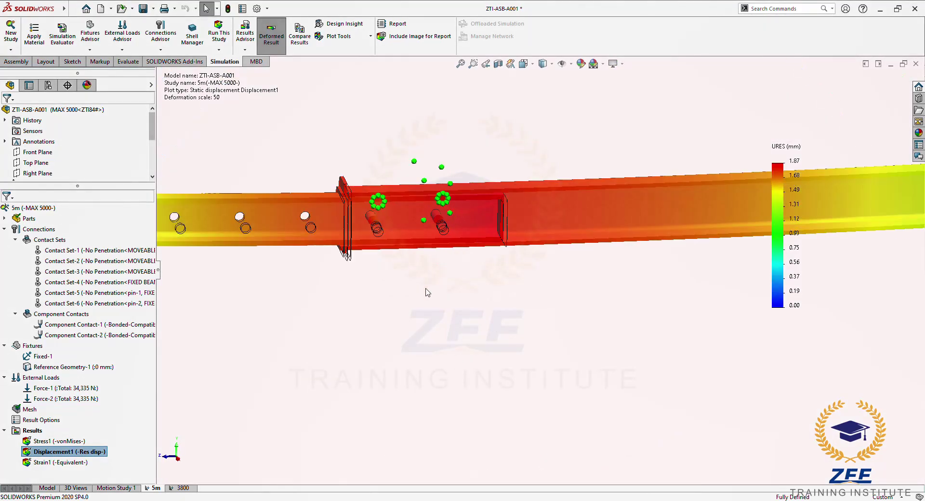
middle_drag(409, 256, 401, 251)
key(f)
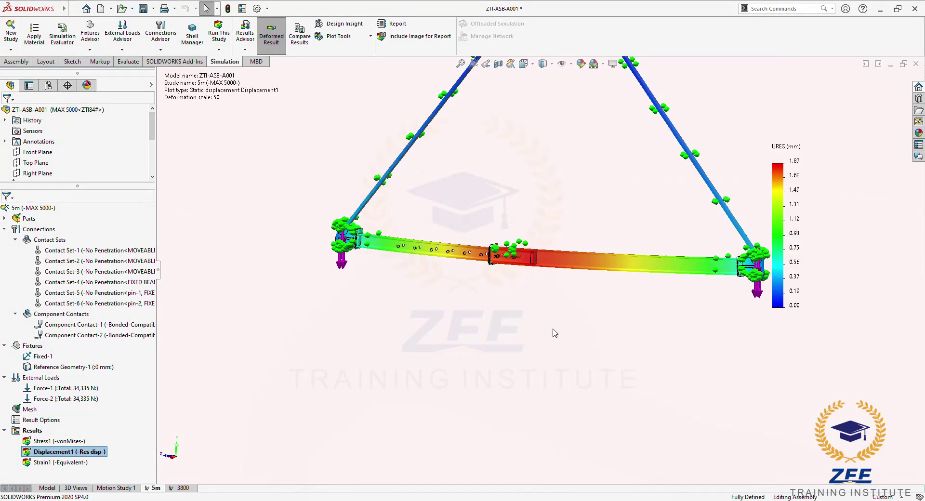